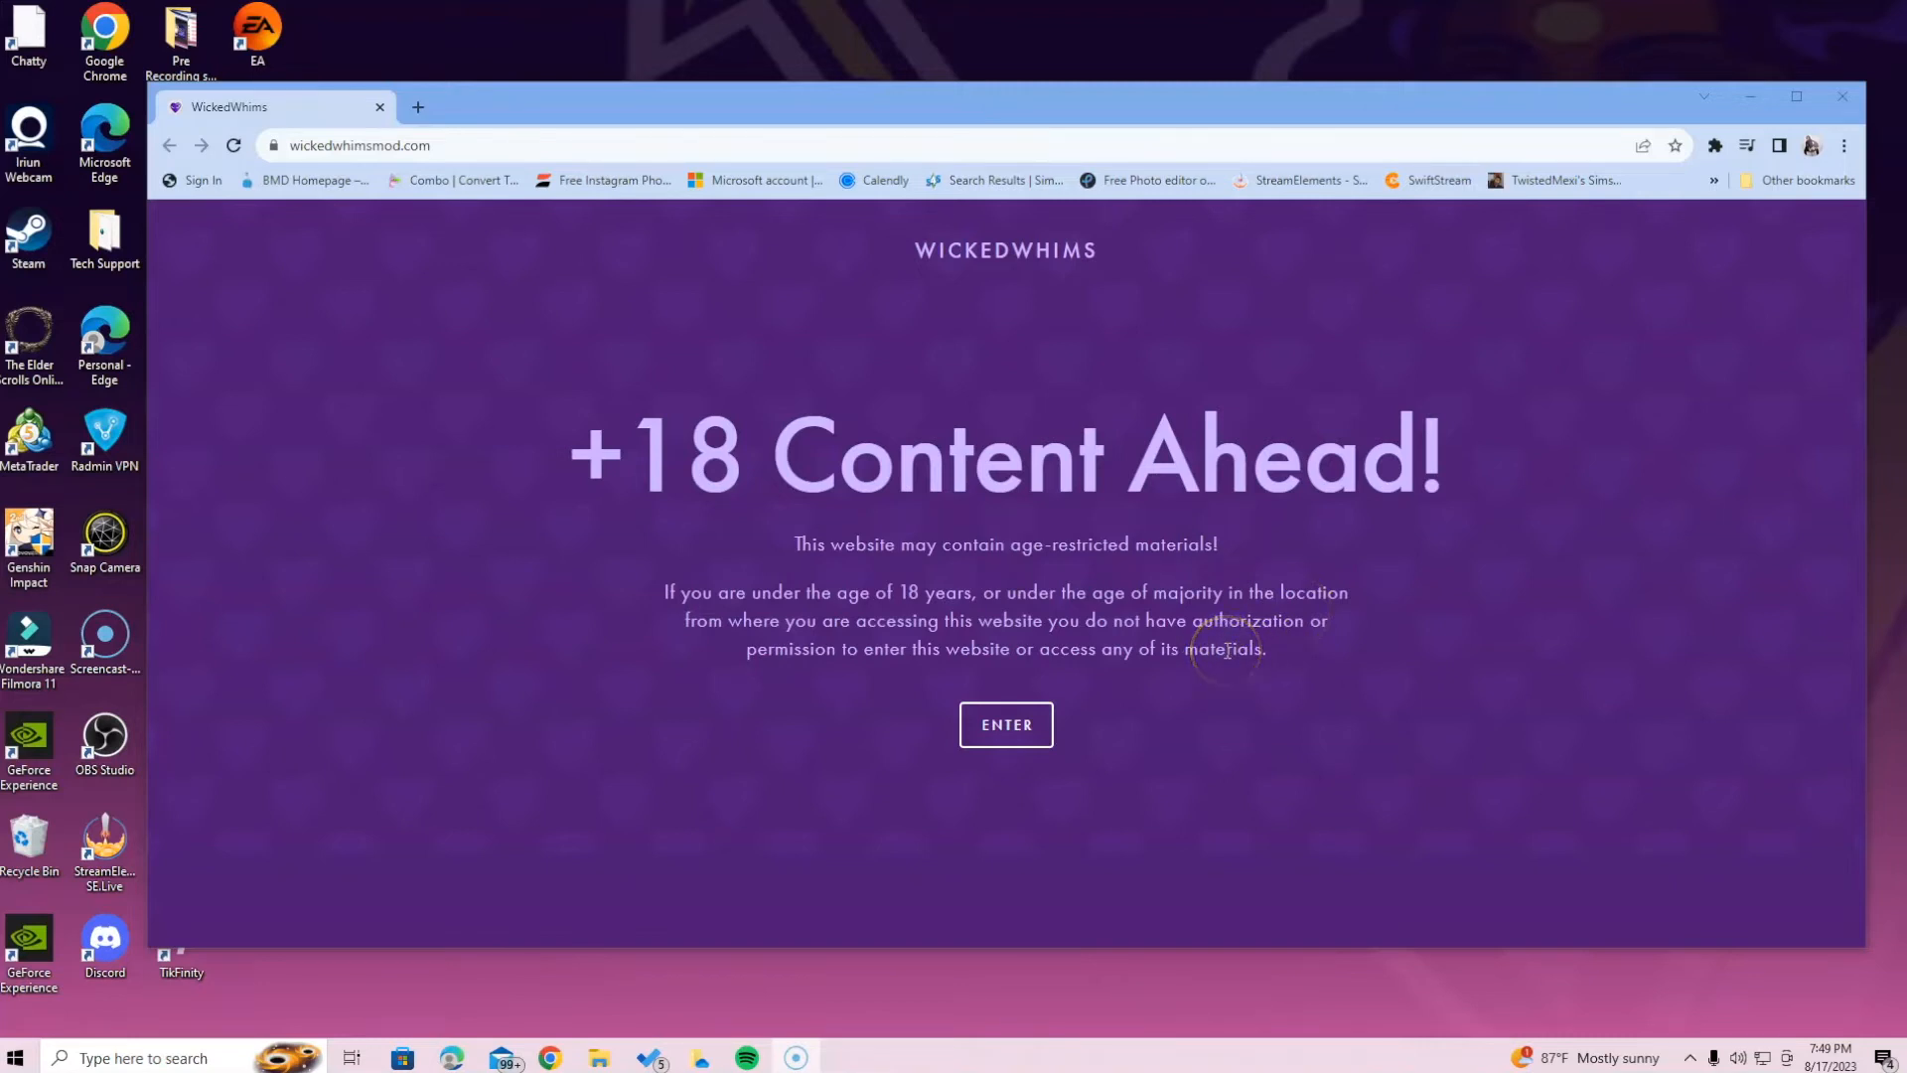
# Switch to the EA app and open the game page of The Sims 4
pyautogui.doubleClick(278, 33)
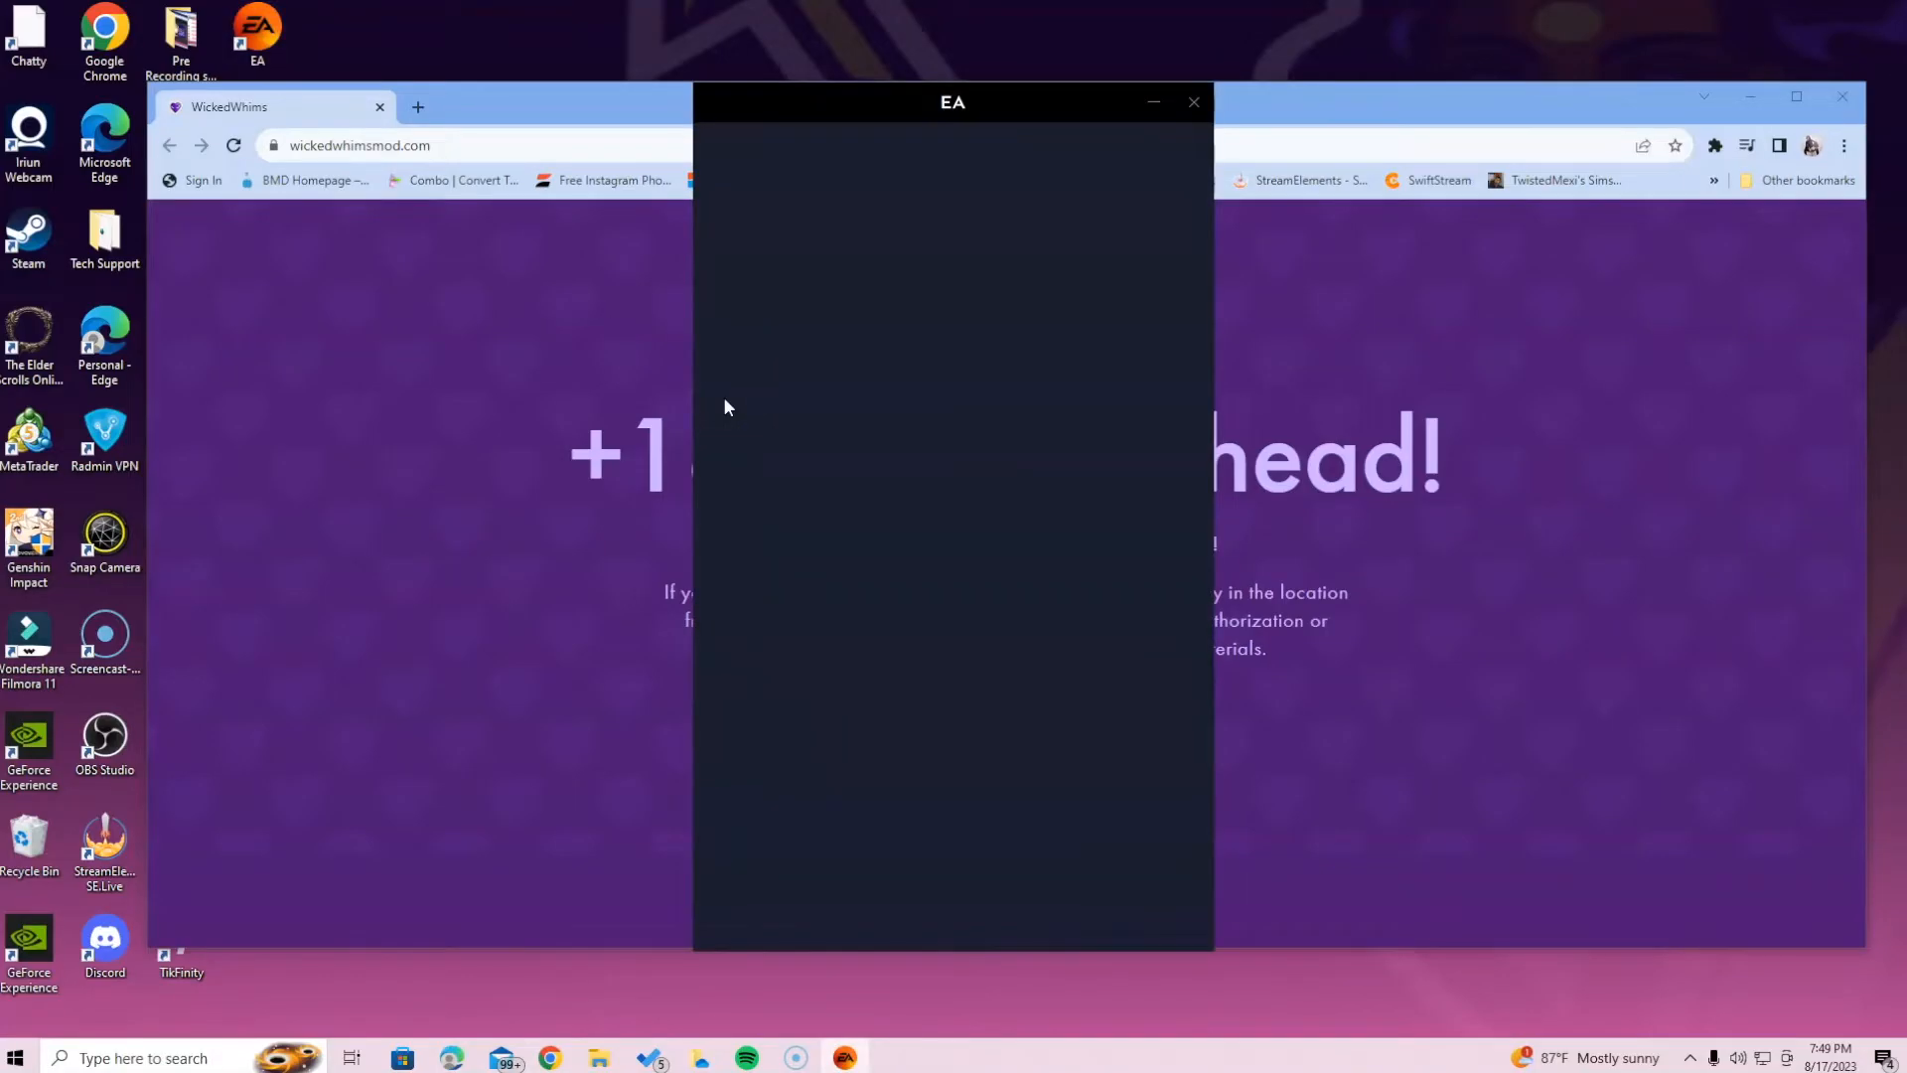
pyautogui.click(889, 484)
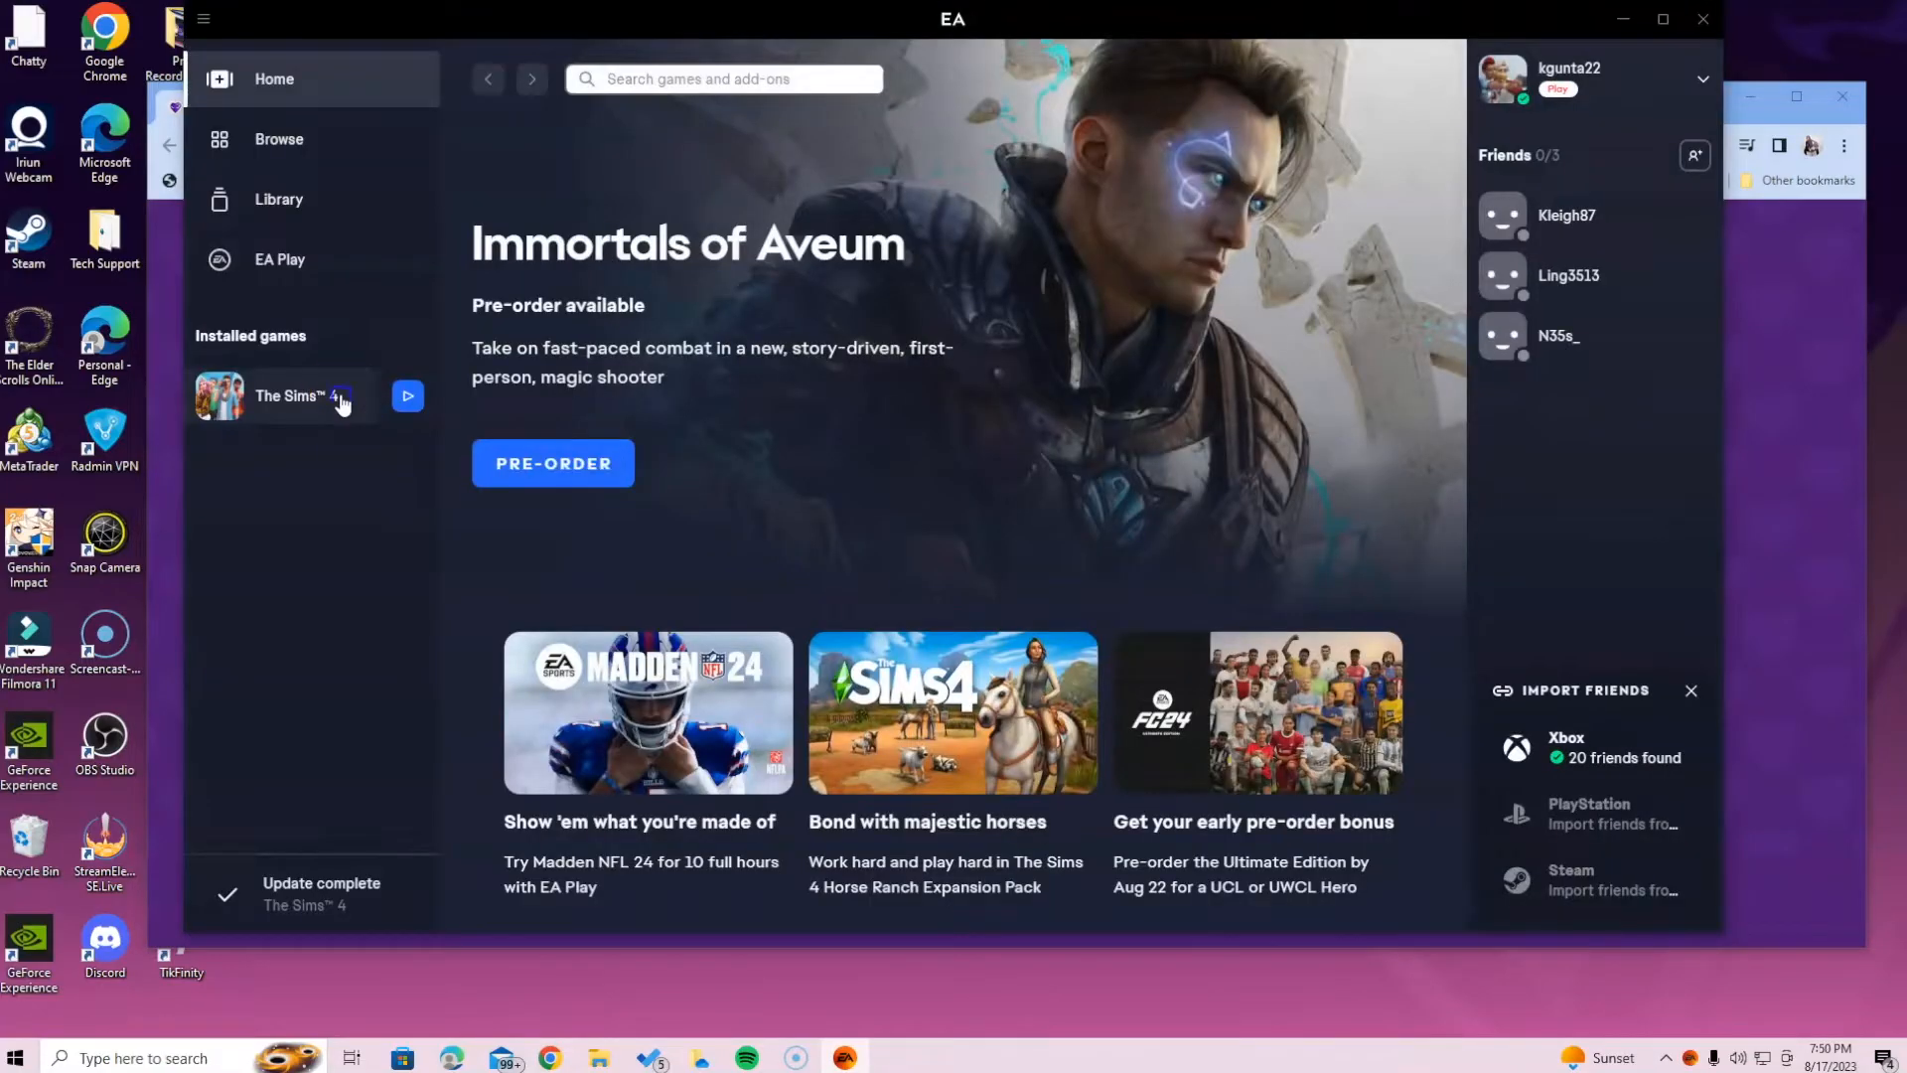
pyautogui.click(341, 403)
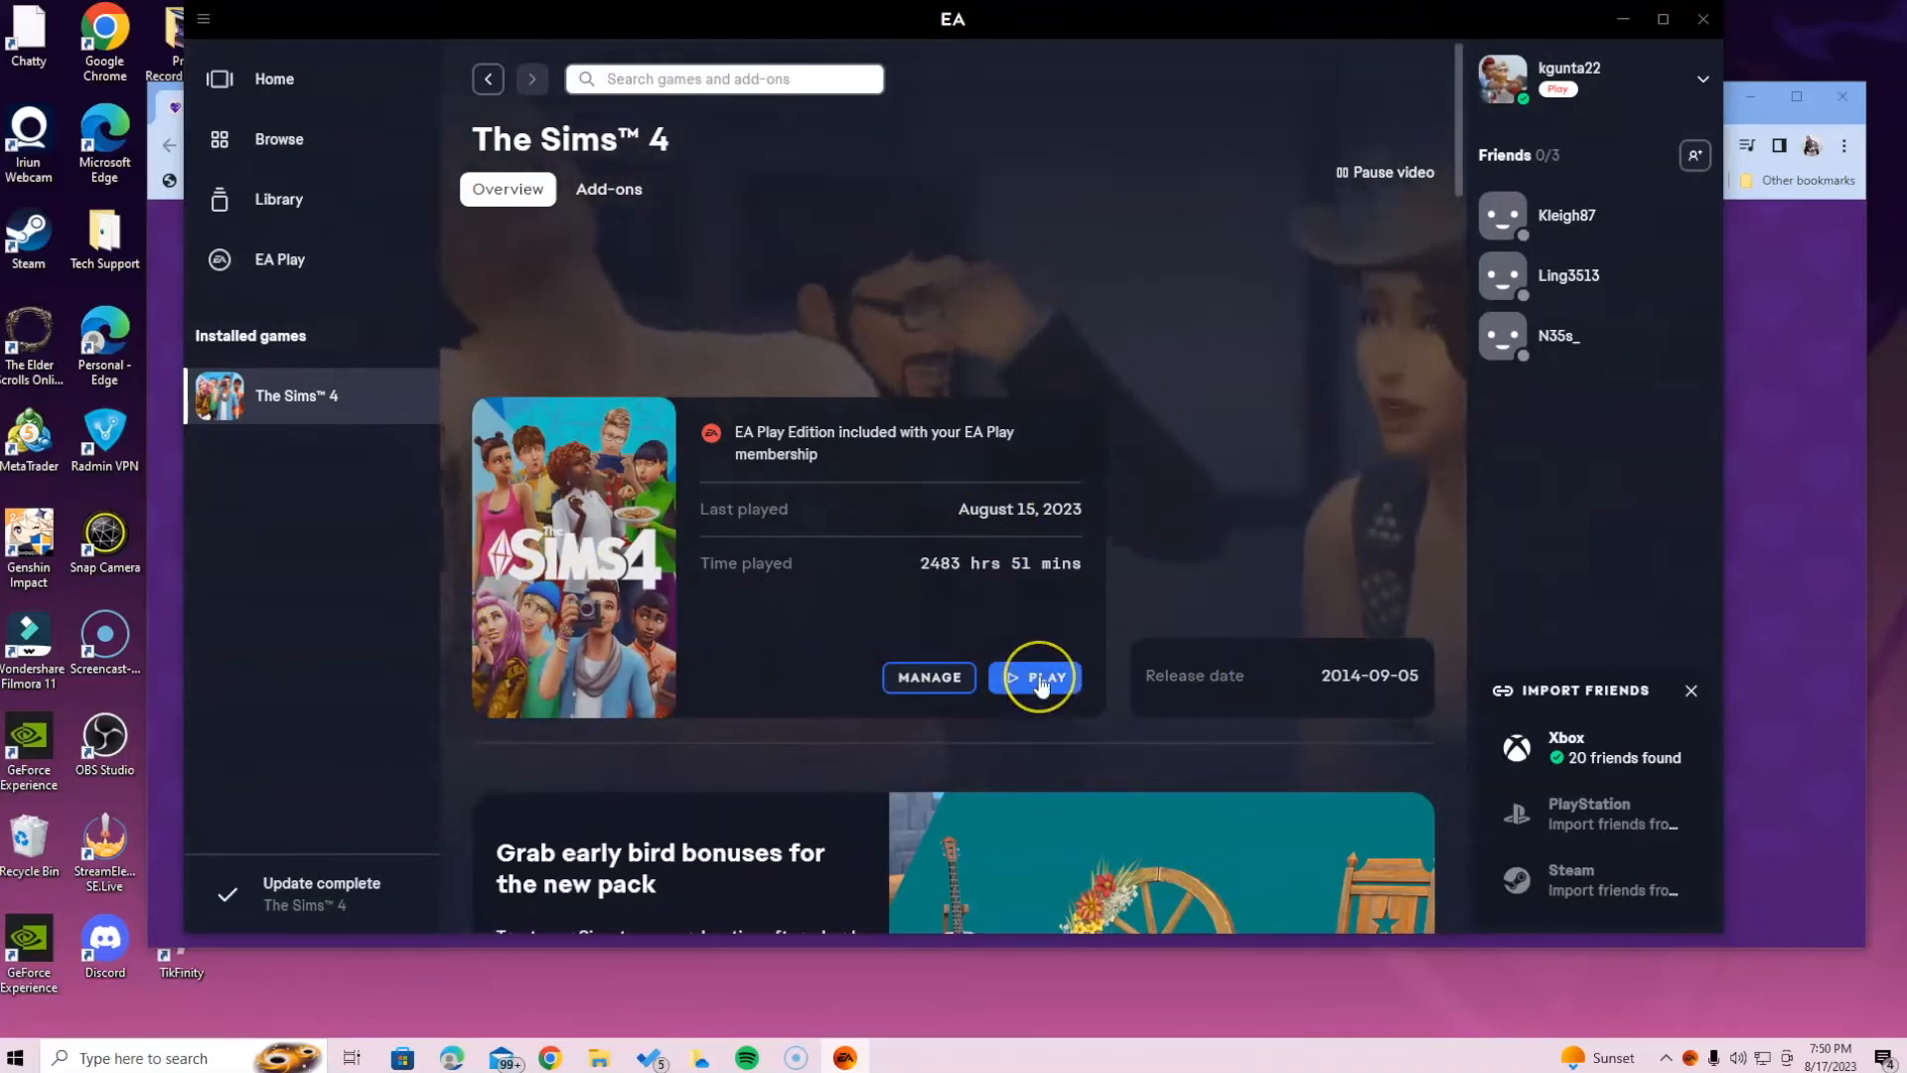
pyautogui.click(1039, 681)
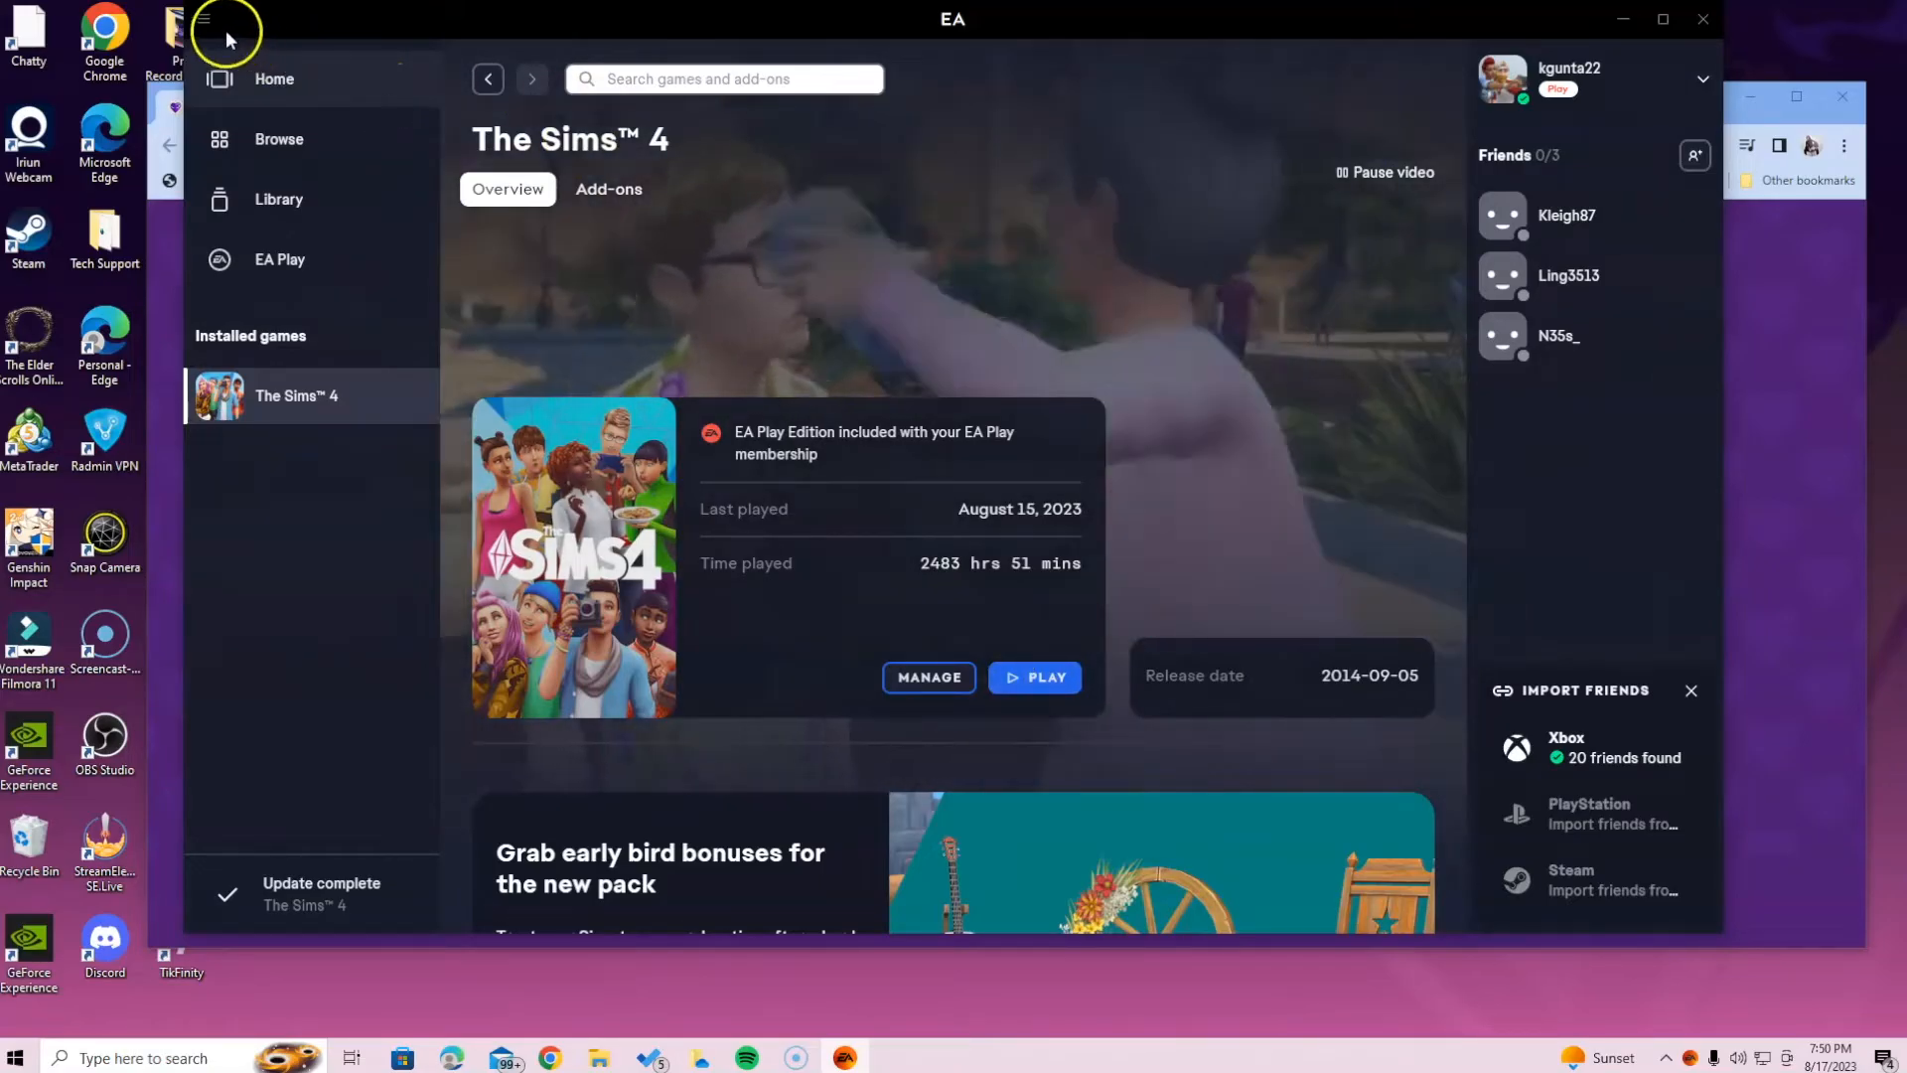
# Open the EA app's Application settings to check the automatic application updates option
pyautogui.click(202, 22)
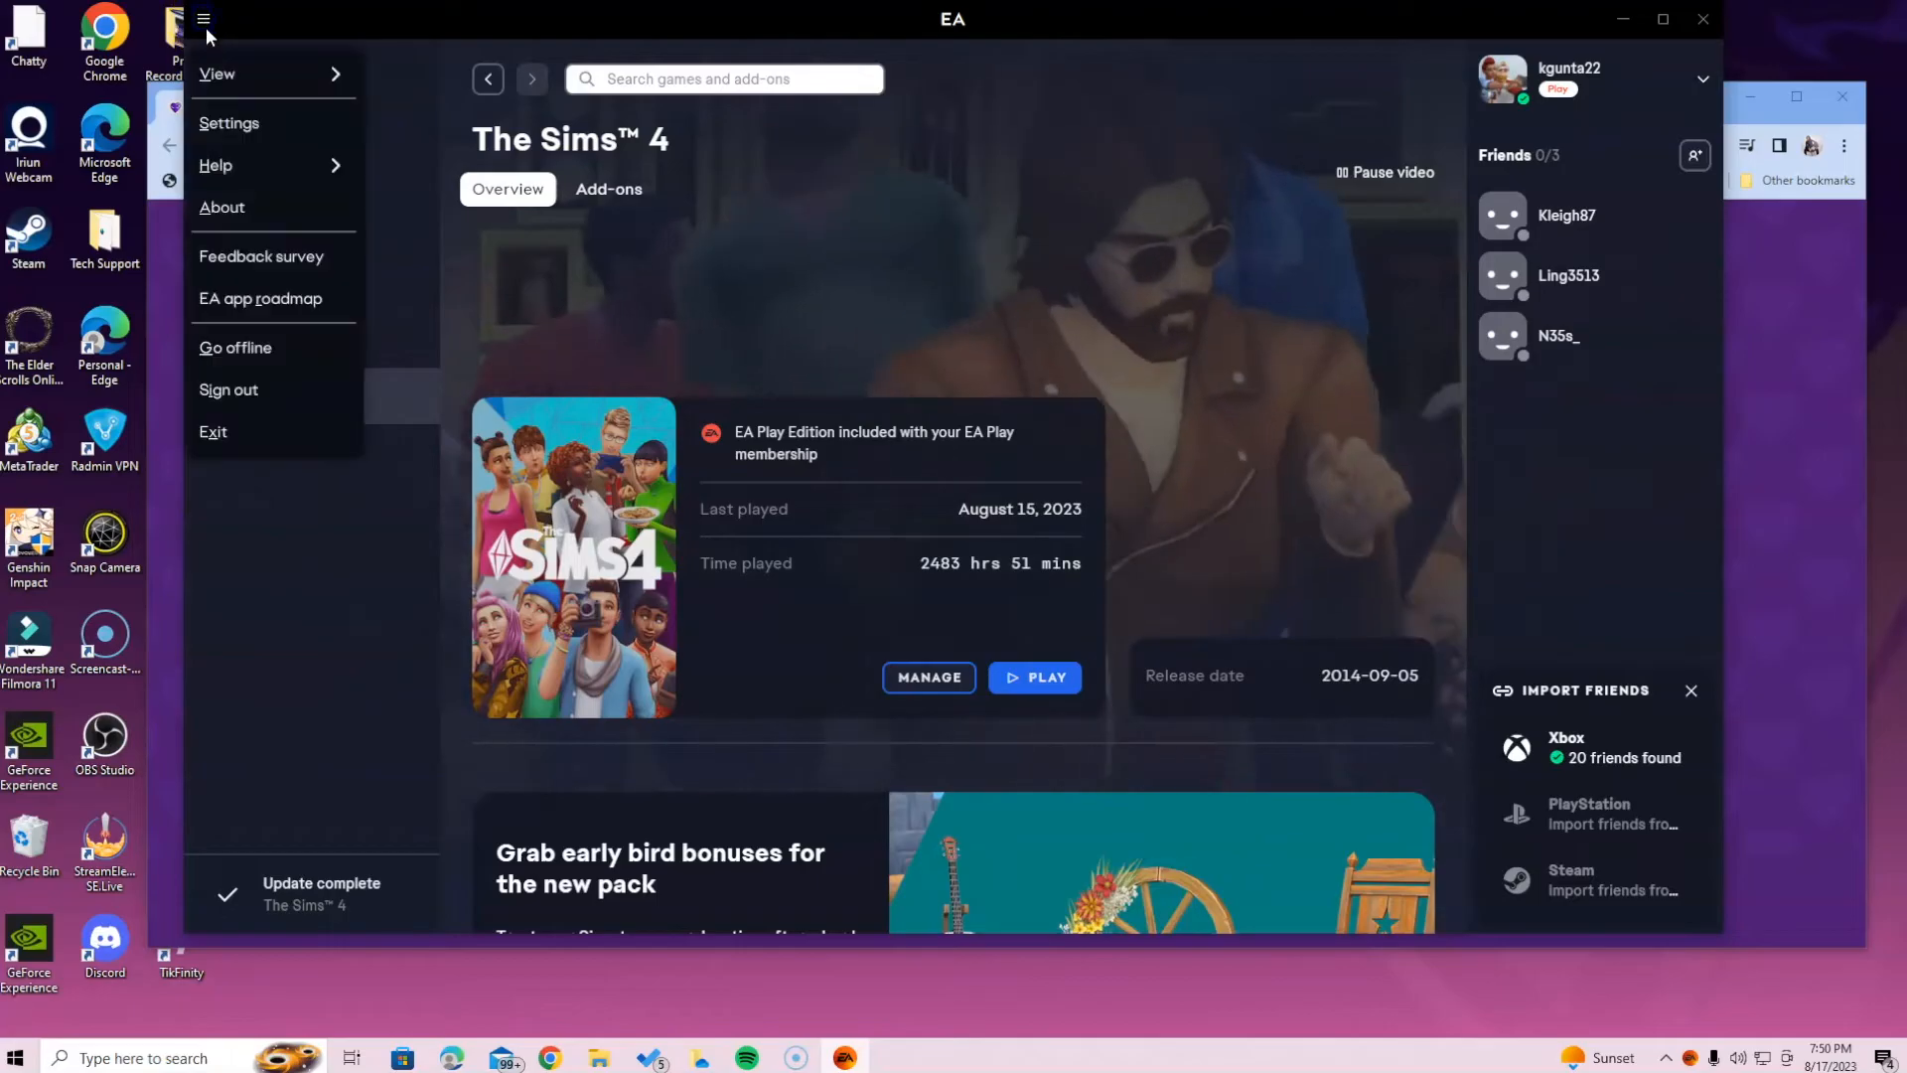
pyautogui.click(286, 139)
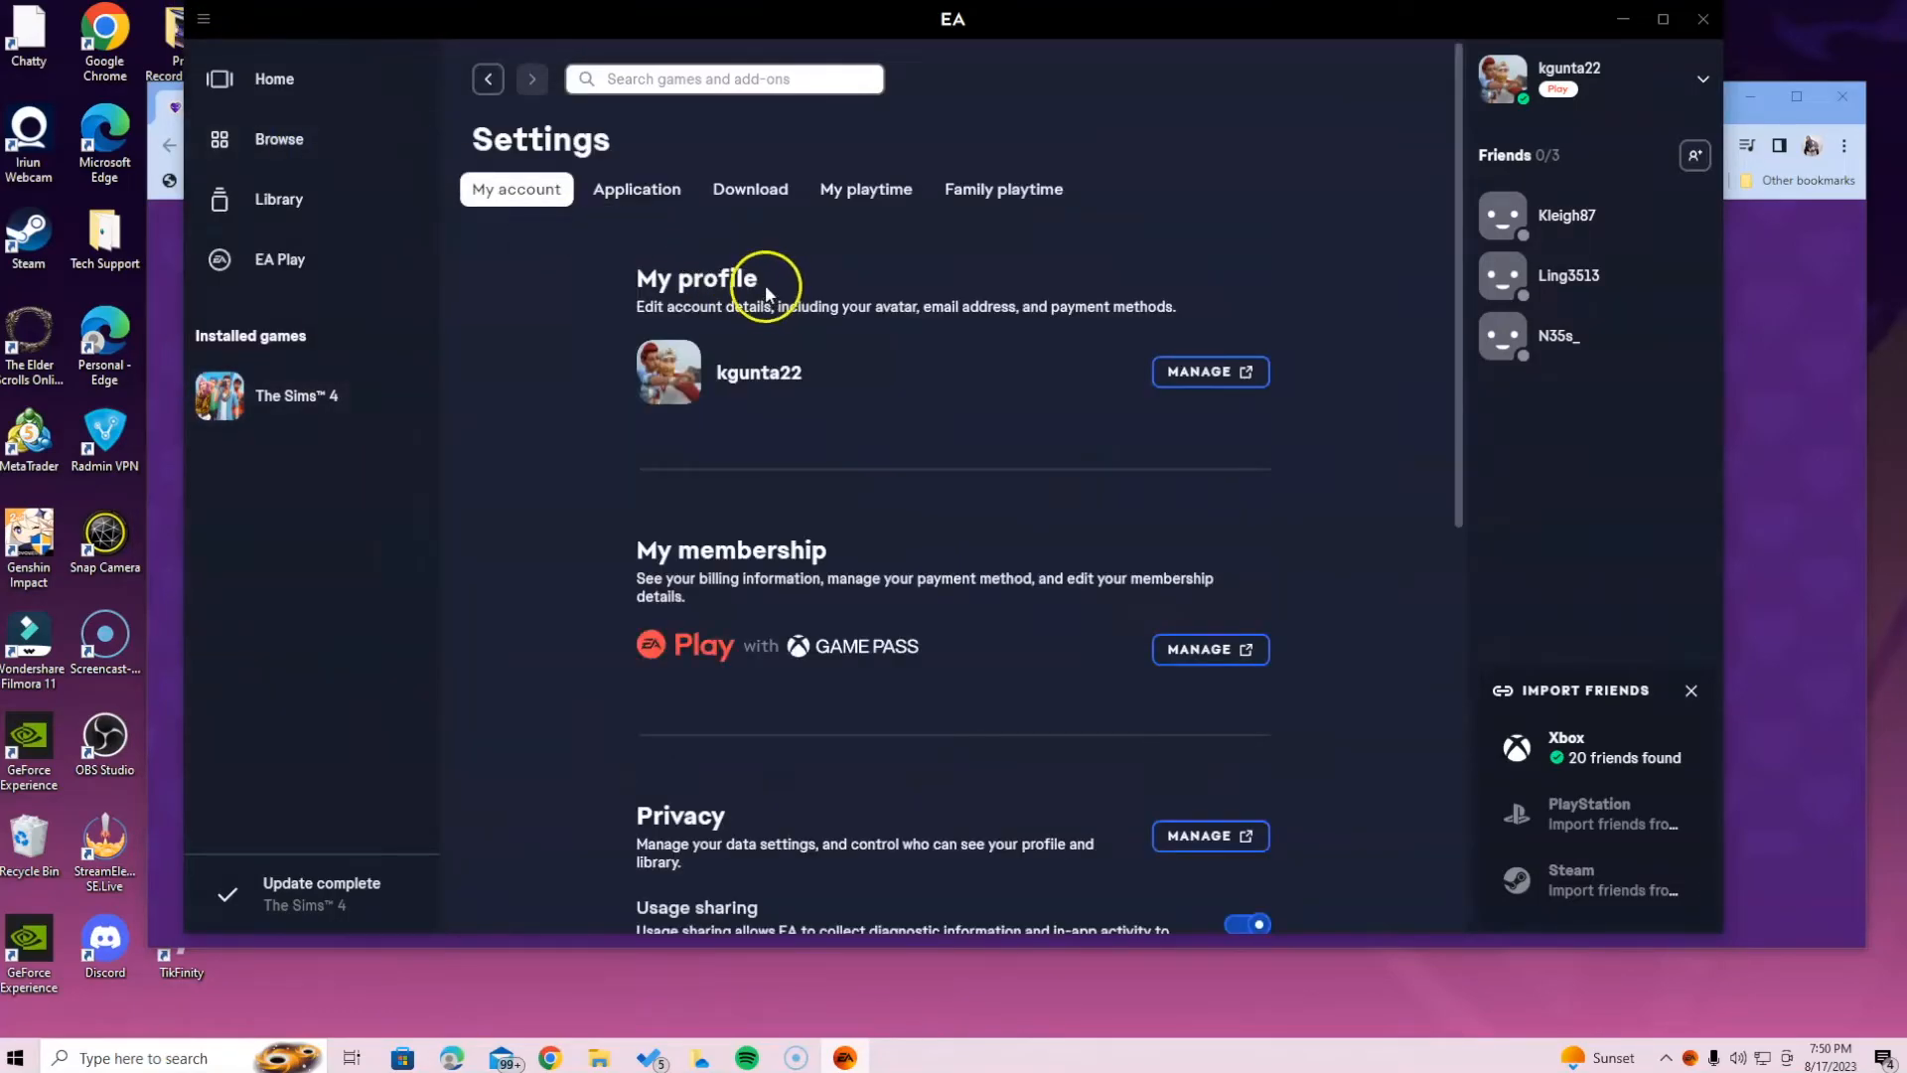
pyautogui.click(648, 197)
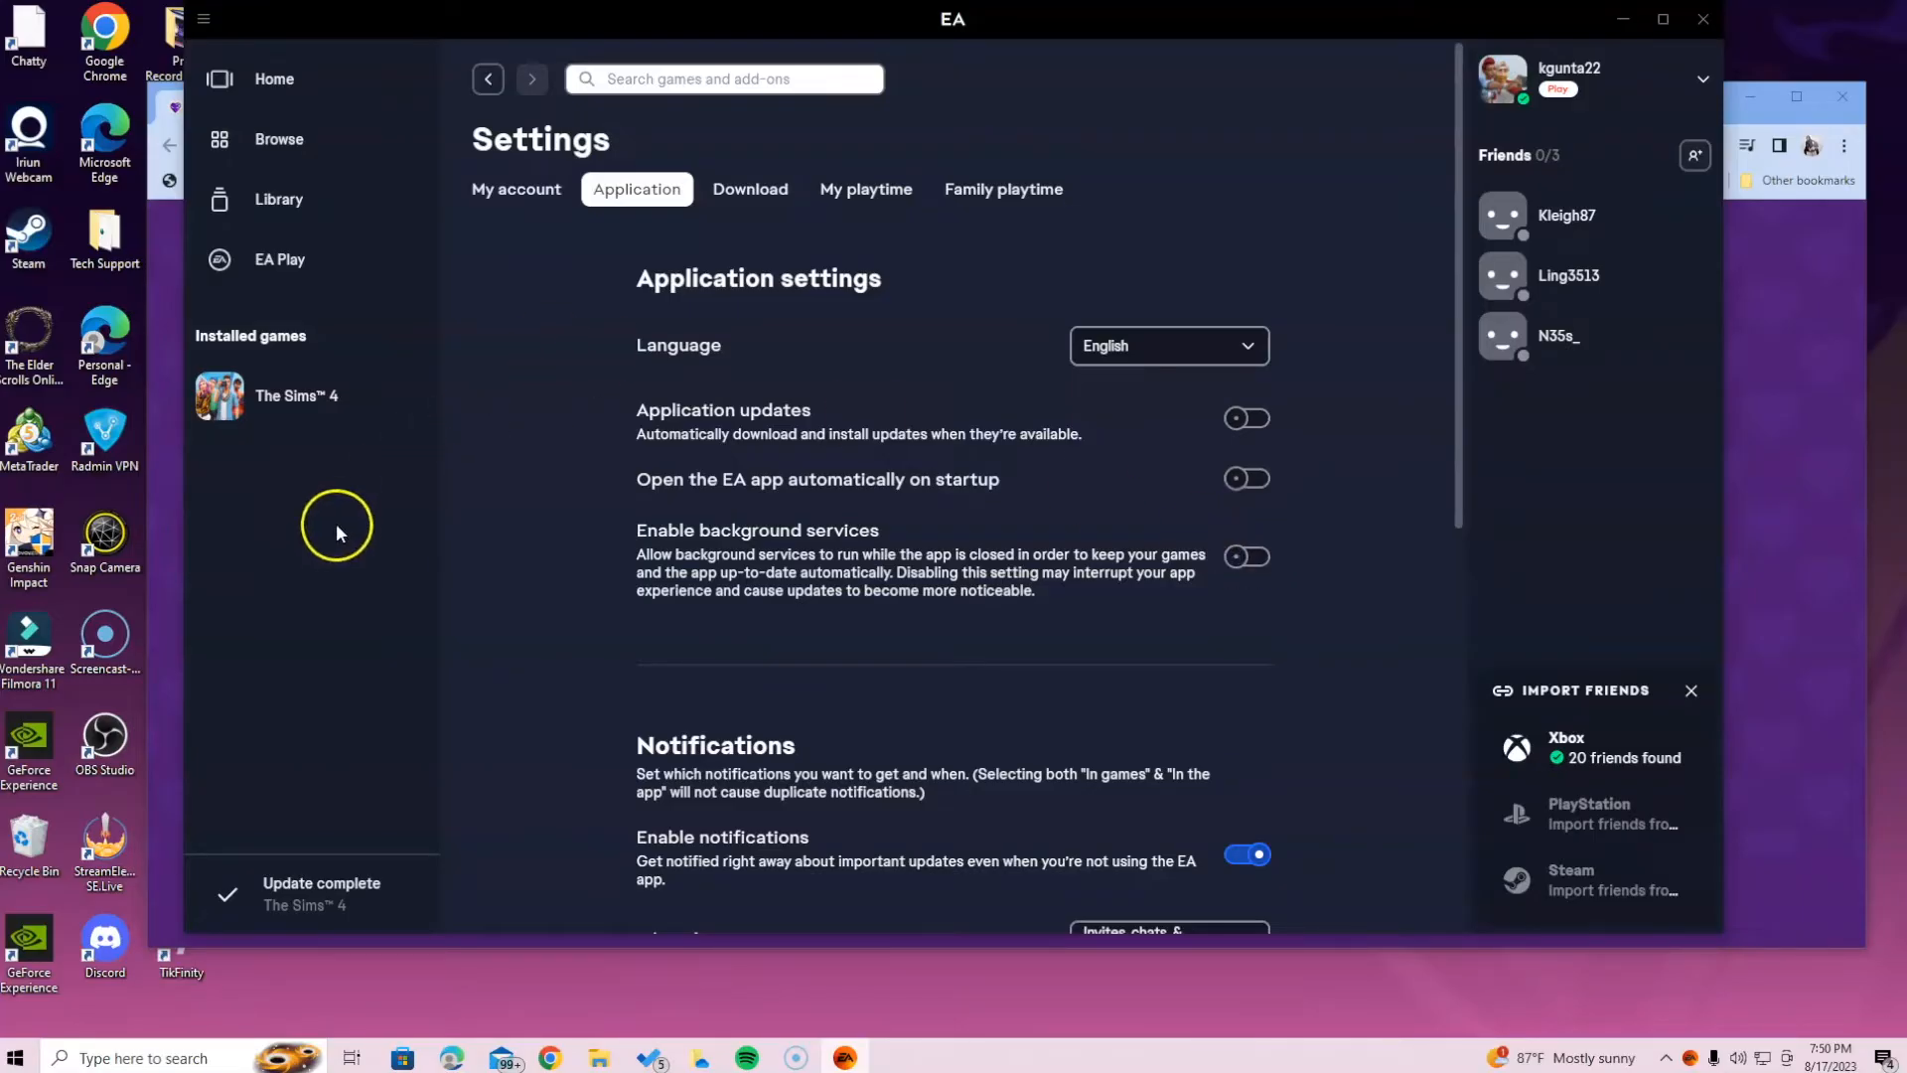
# Return to The Sims 4 game page and close the EA app
pyautogui.click(220, 399)
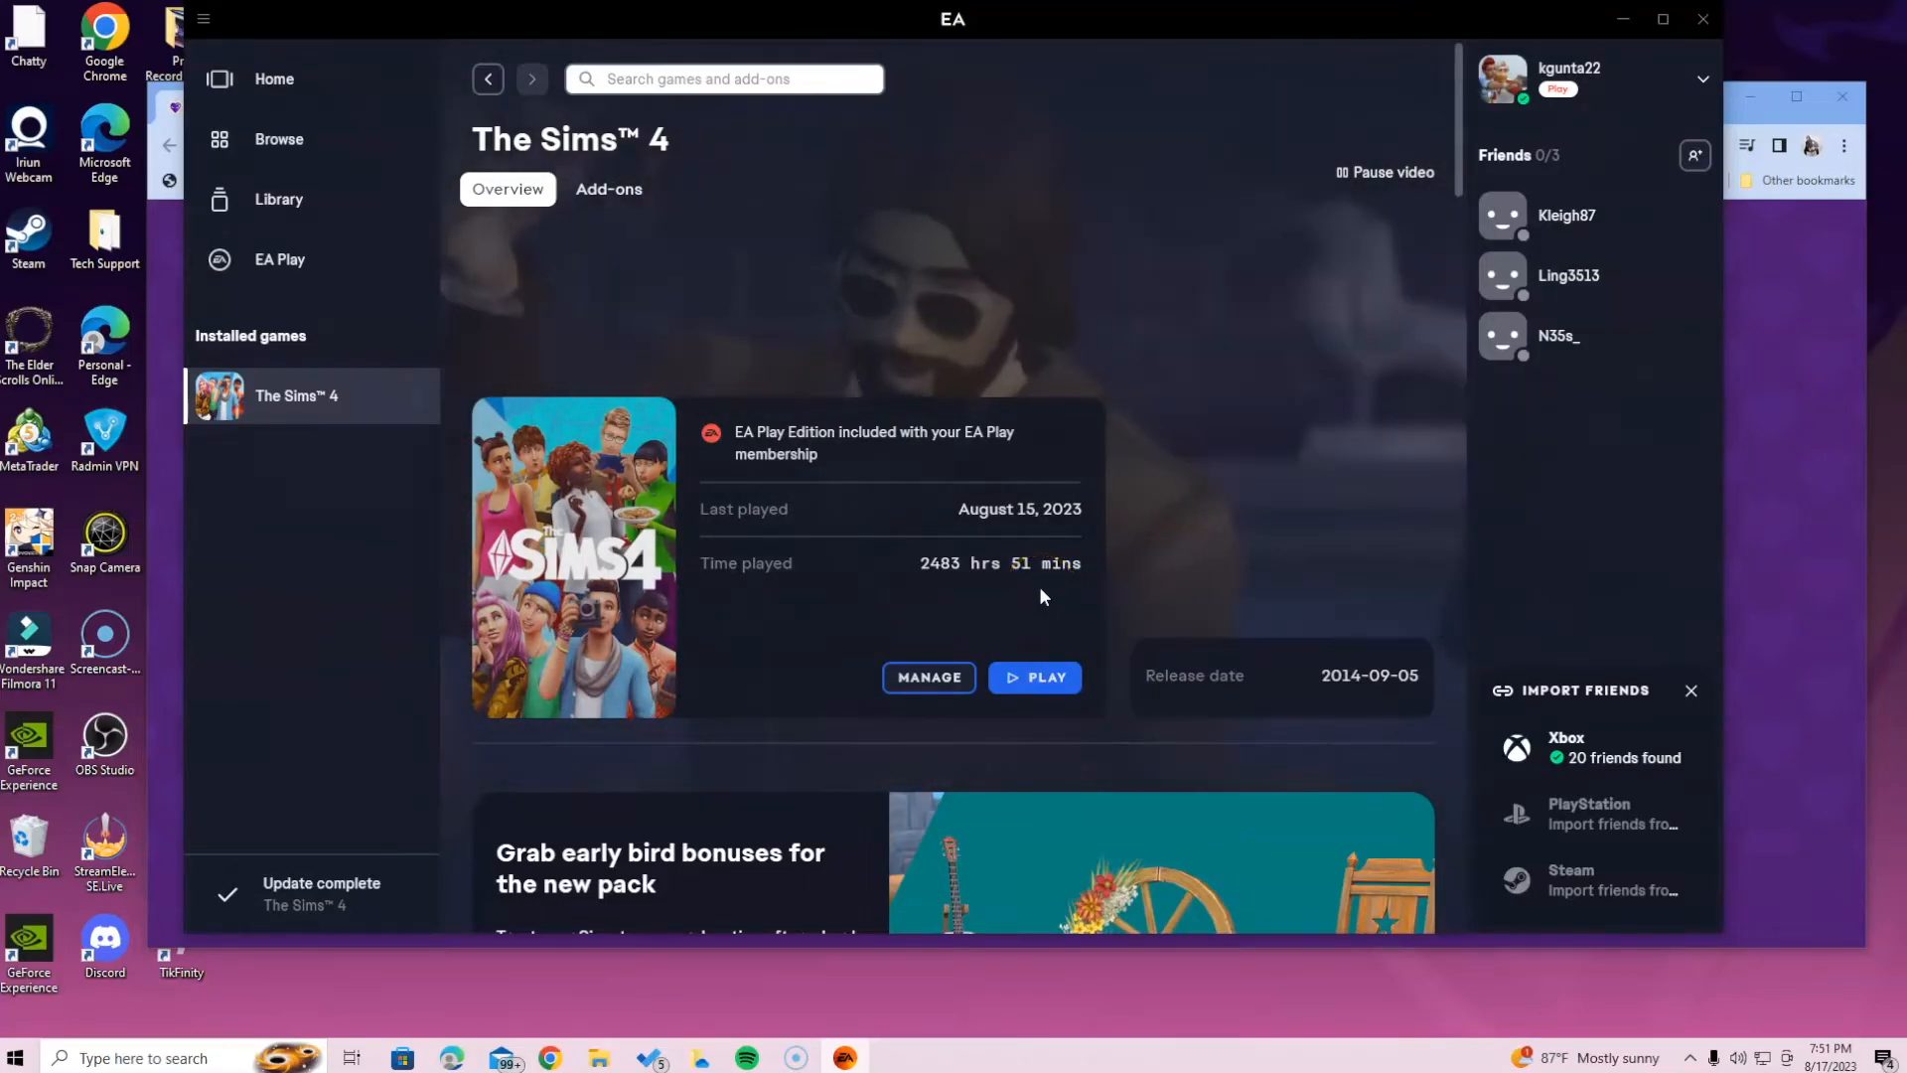
pyautogui.click(1035, 576)
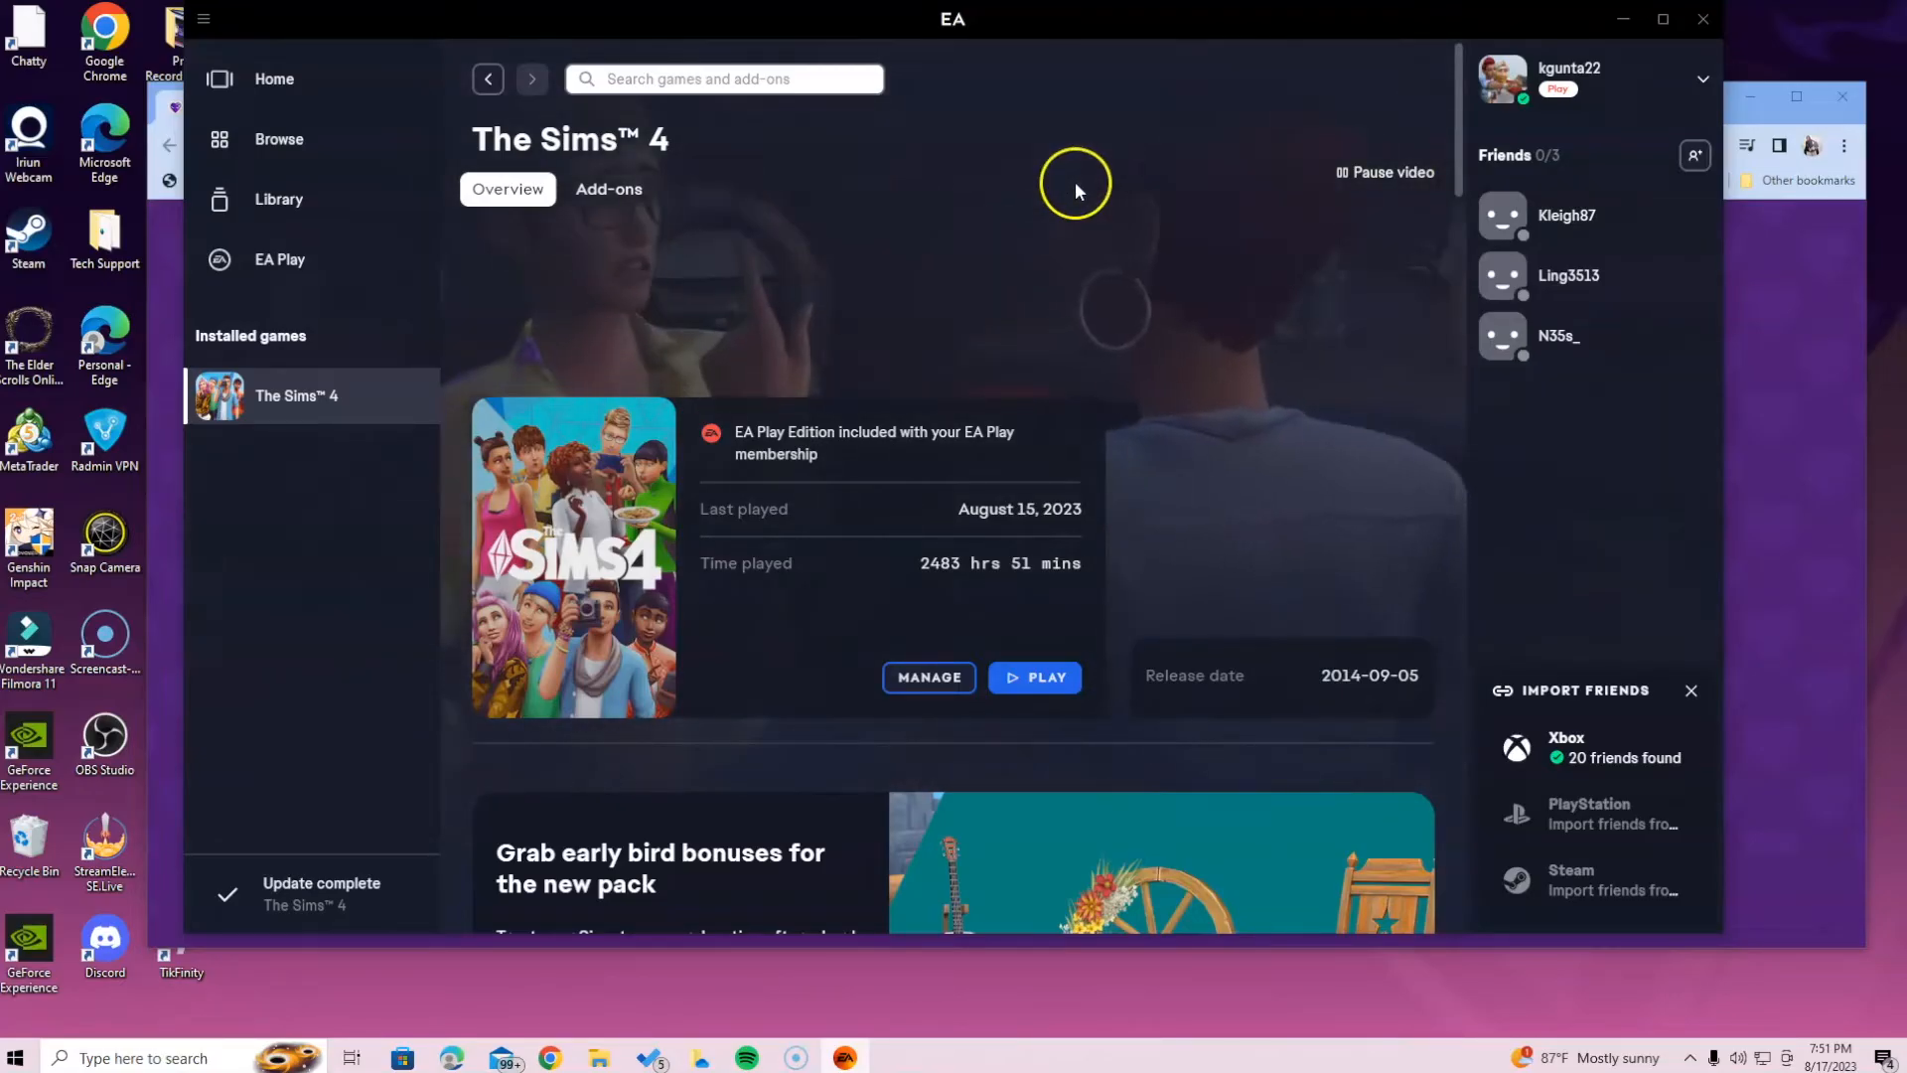
pyautogui.click(1704, 20)
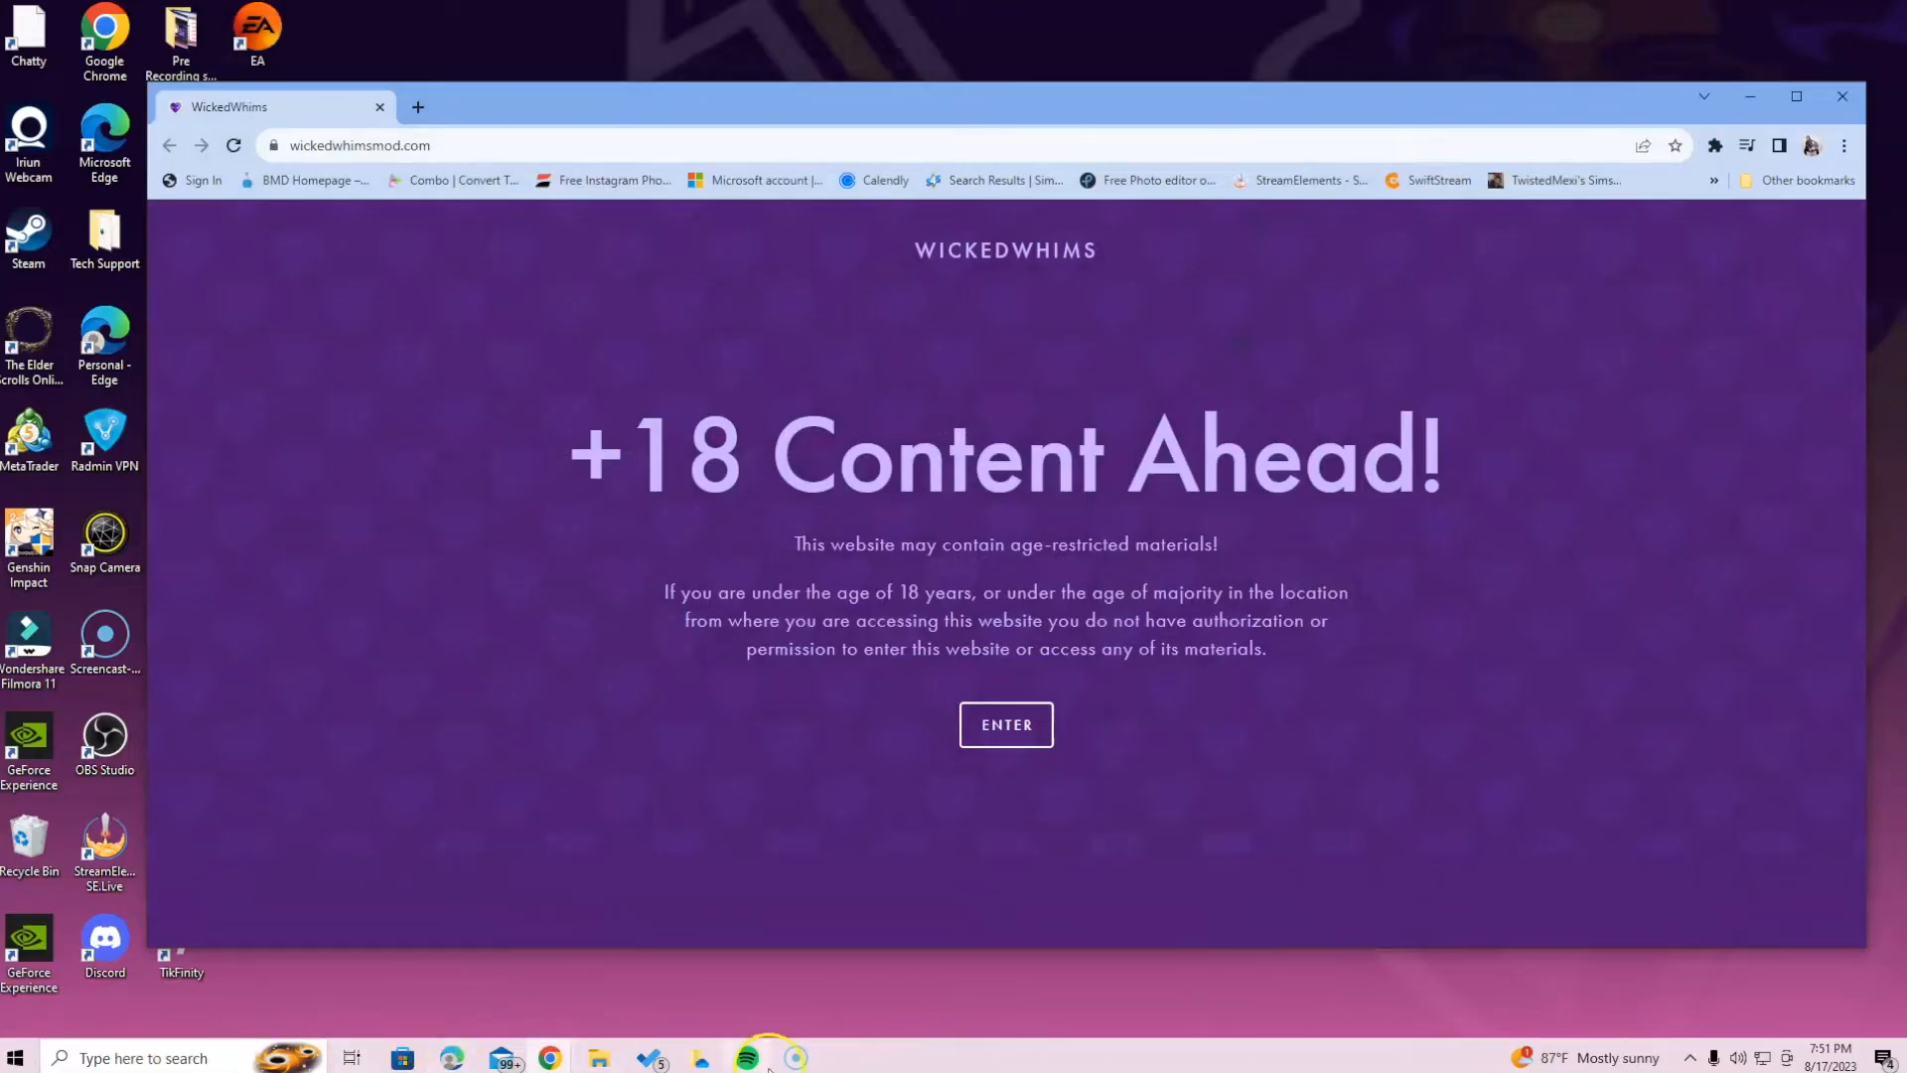
# Switch to File Explorer and open the Mods folder under Documents > Electronic Arts > The Sims 4
pyautogui.click(602, 1059)
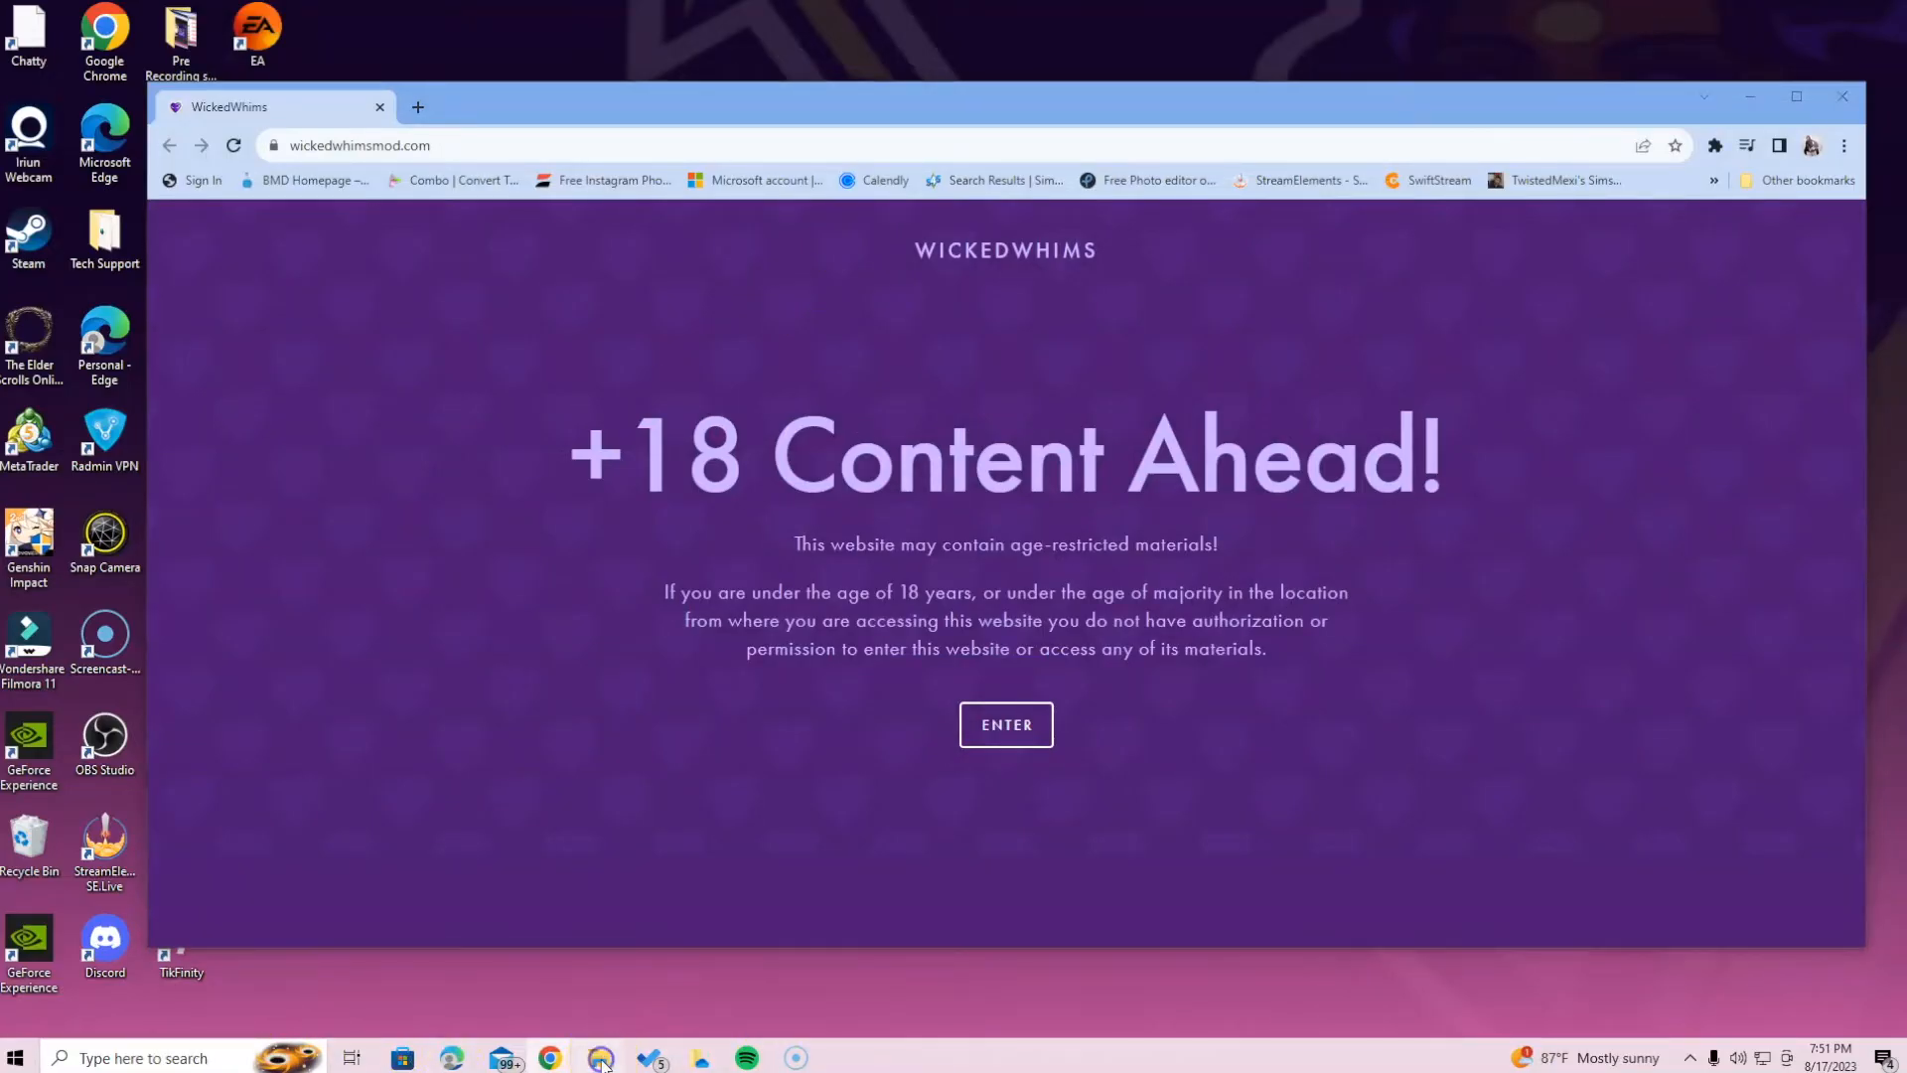
pyautogui.moveTo(966, 442); pyautogui.dragTo(795, 255)
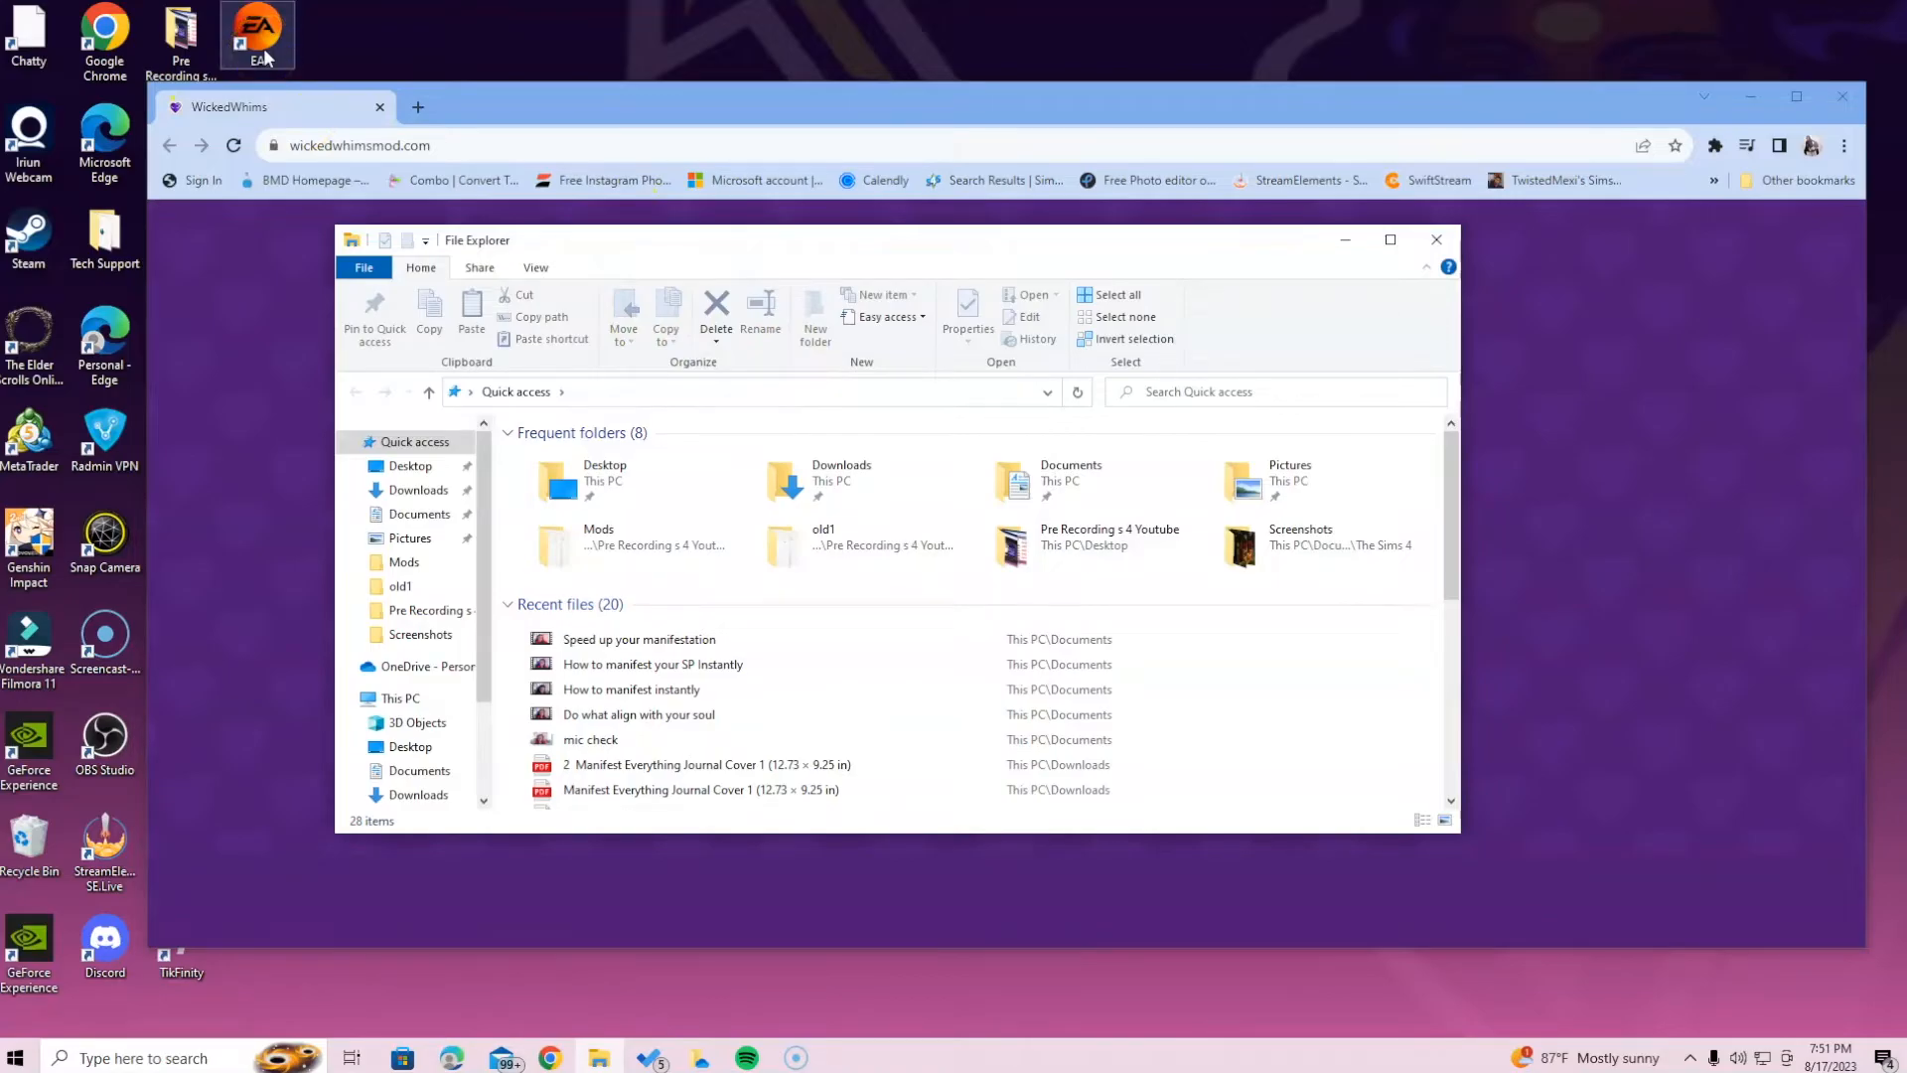
pyautogui.doubleClick(1111, 491)
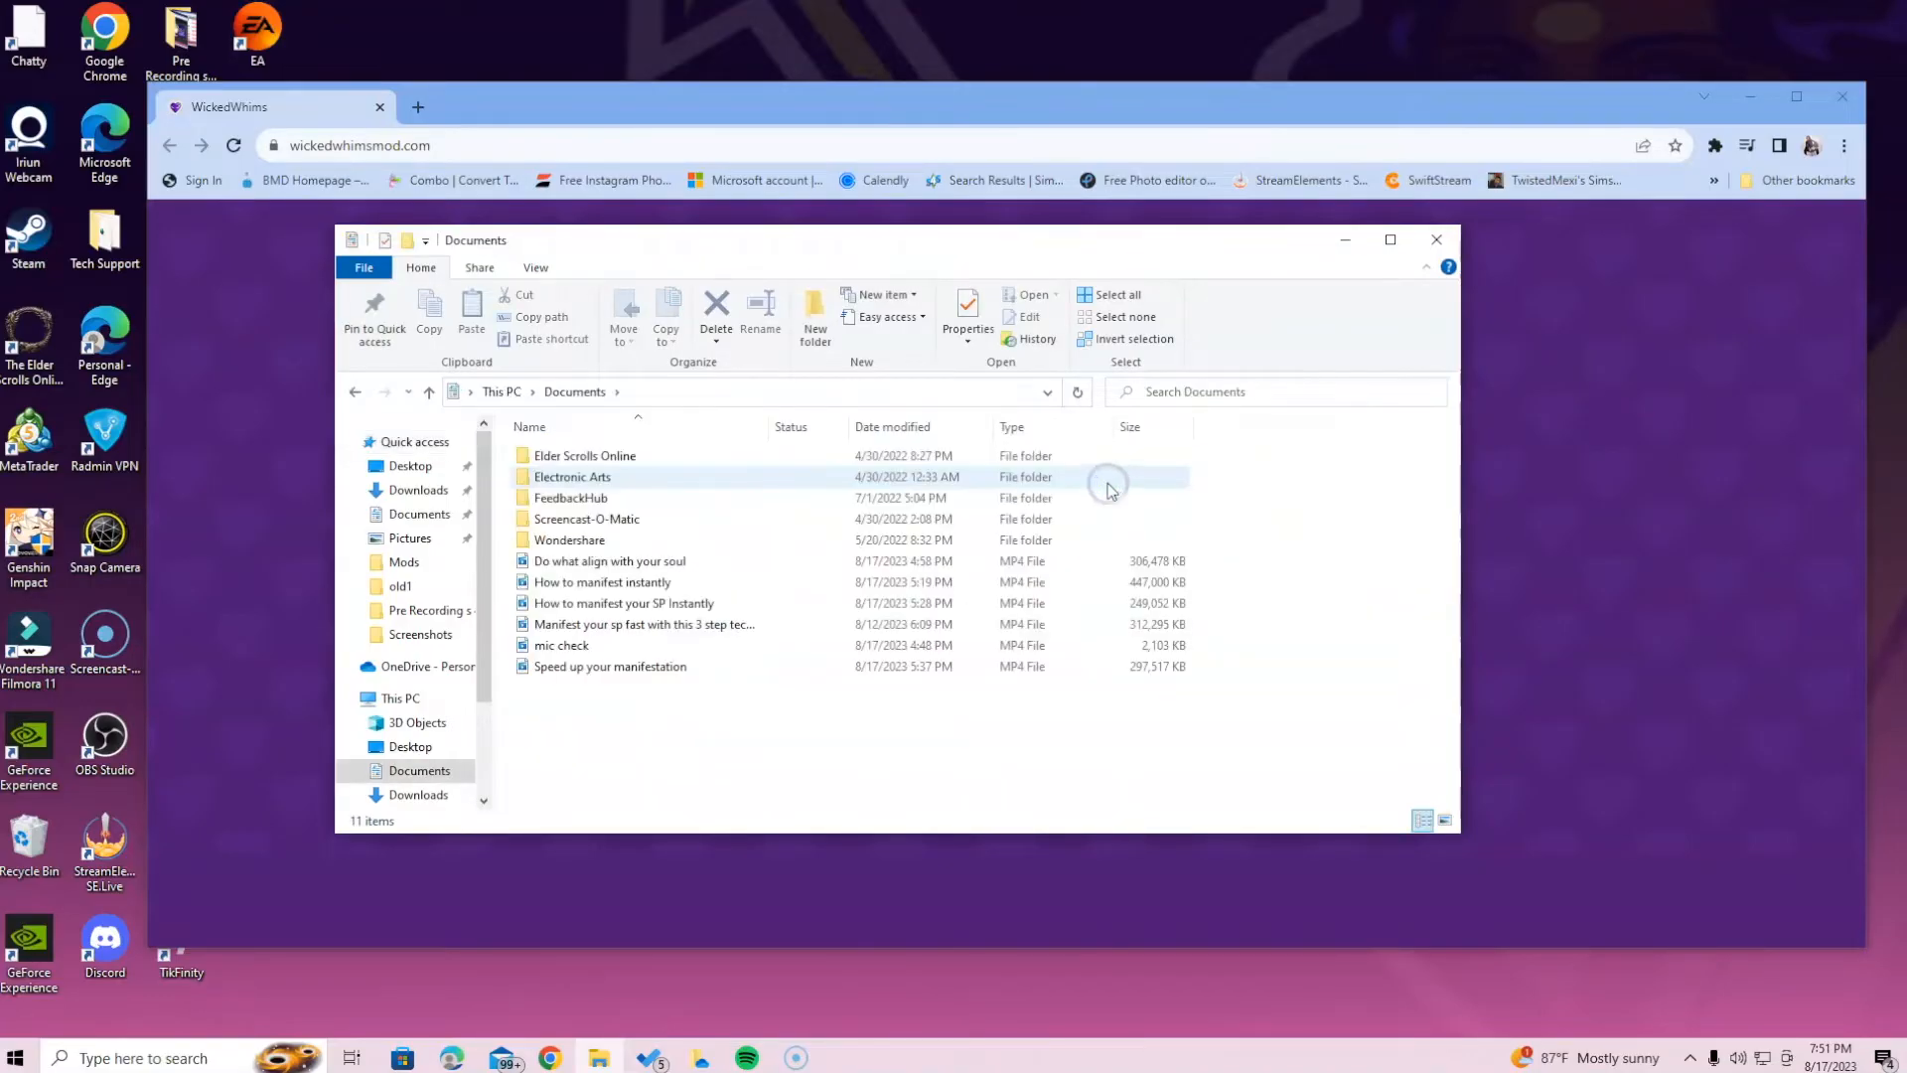
pyautogui.doubleClick(581, 477)
pyautogui.click(584, 456)
pyautogui.doubleClick(584, 457)
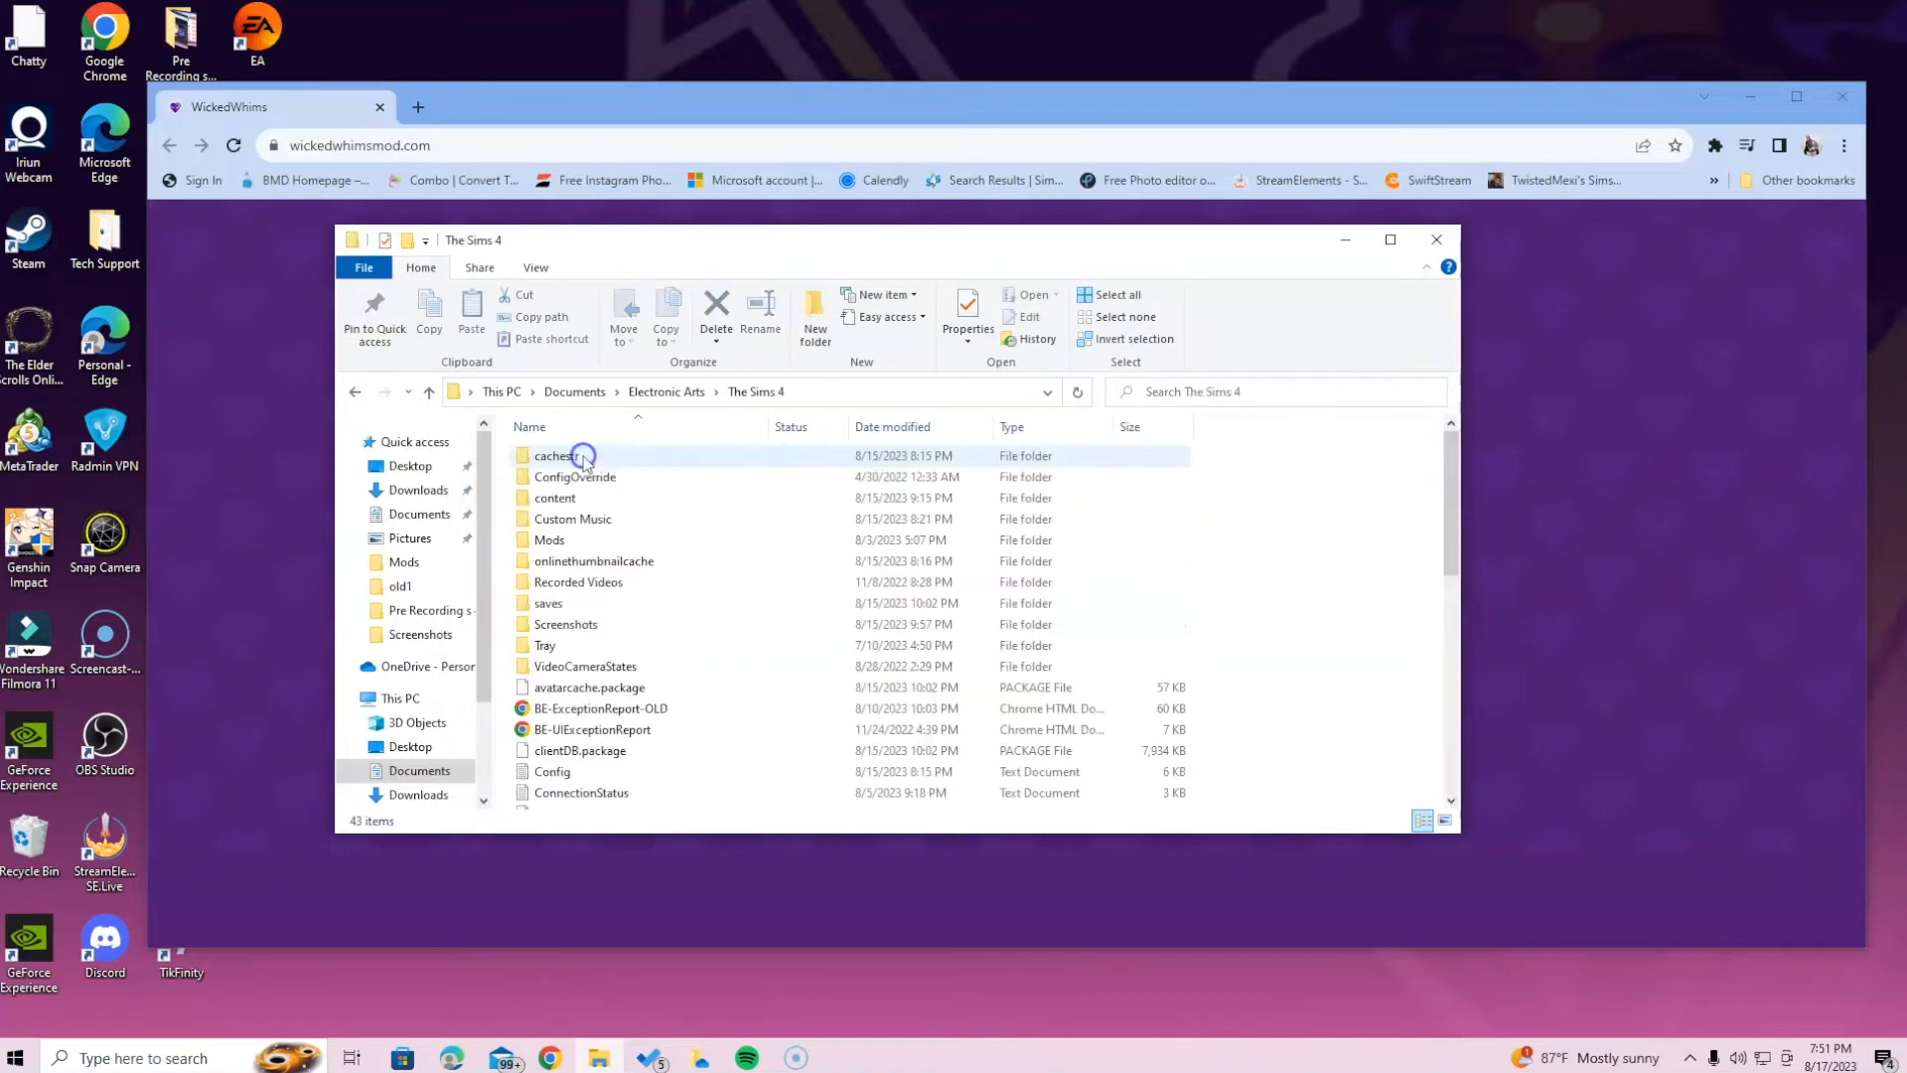
pyautogui.doubleClick(582, 542)
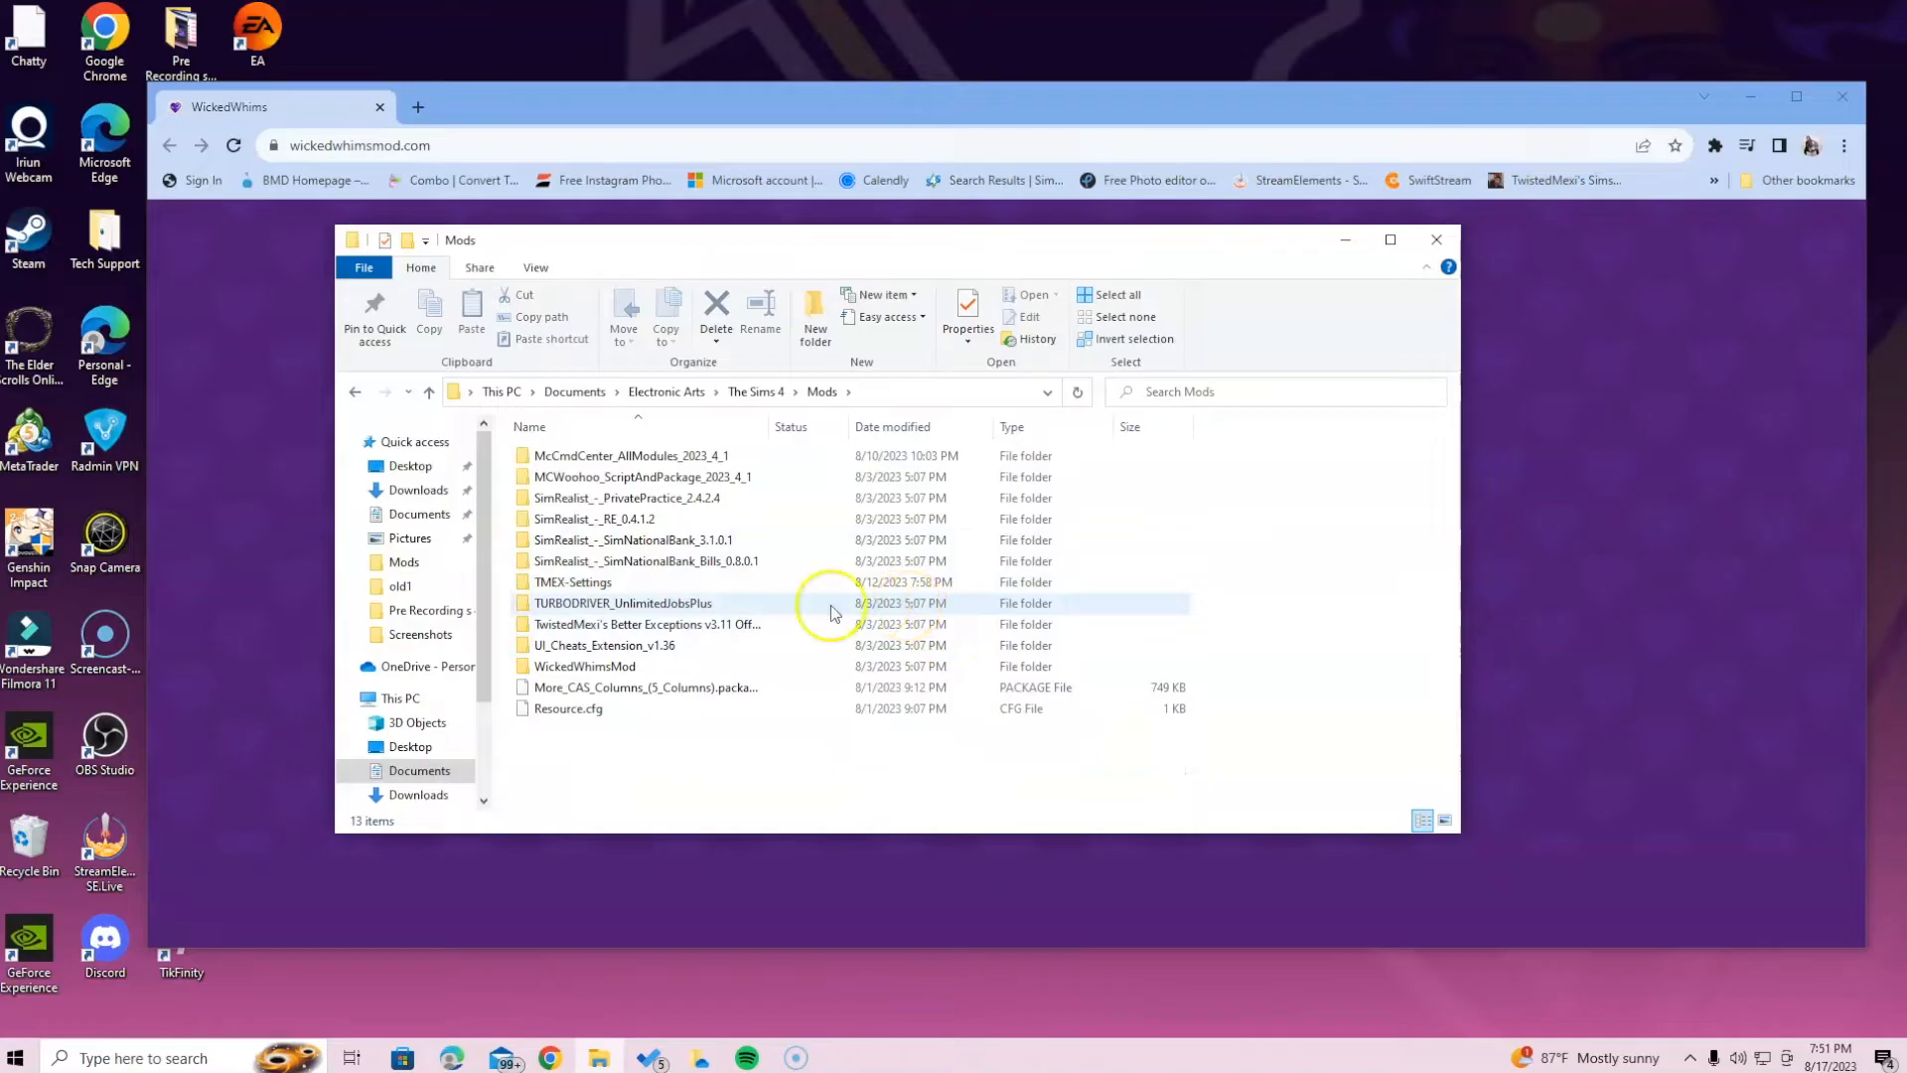
# Delete the WickedWhimsMod folder from the Mods folder
pyautogui.click(558, 668)
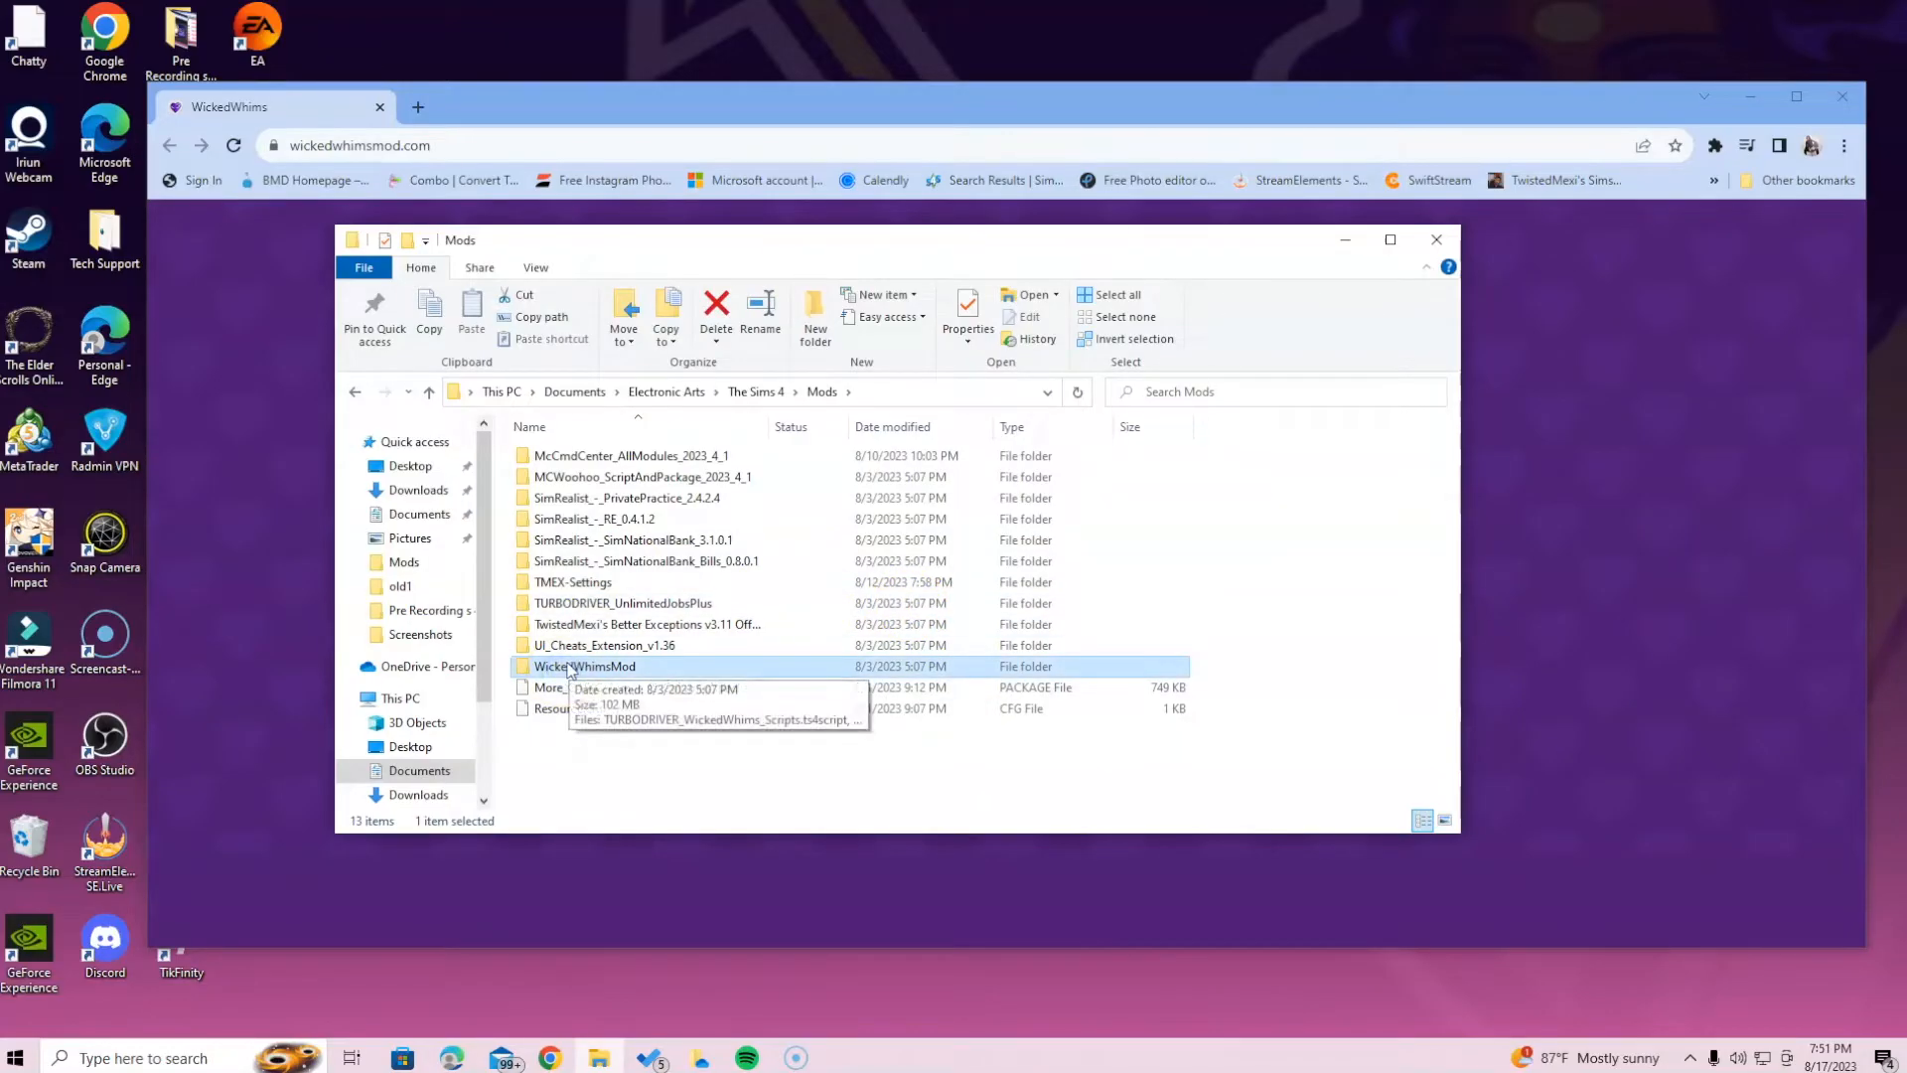
pyautogui.rightClick(569, 675)
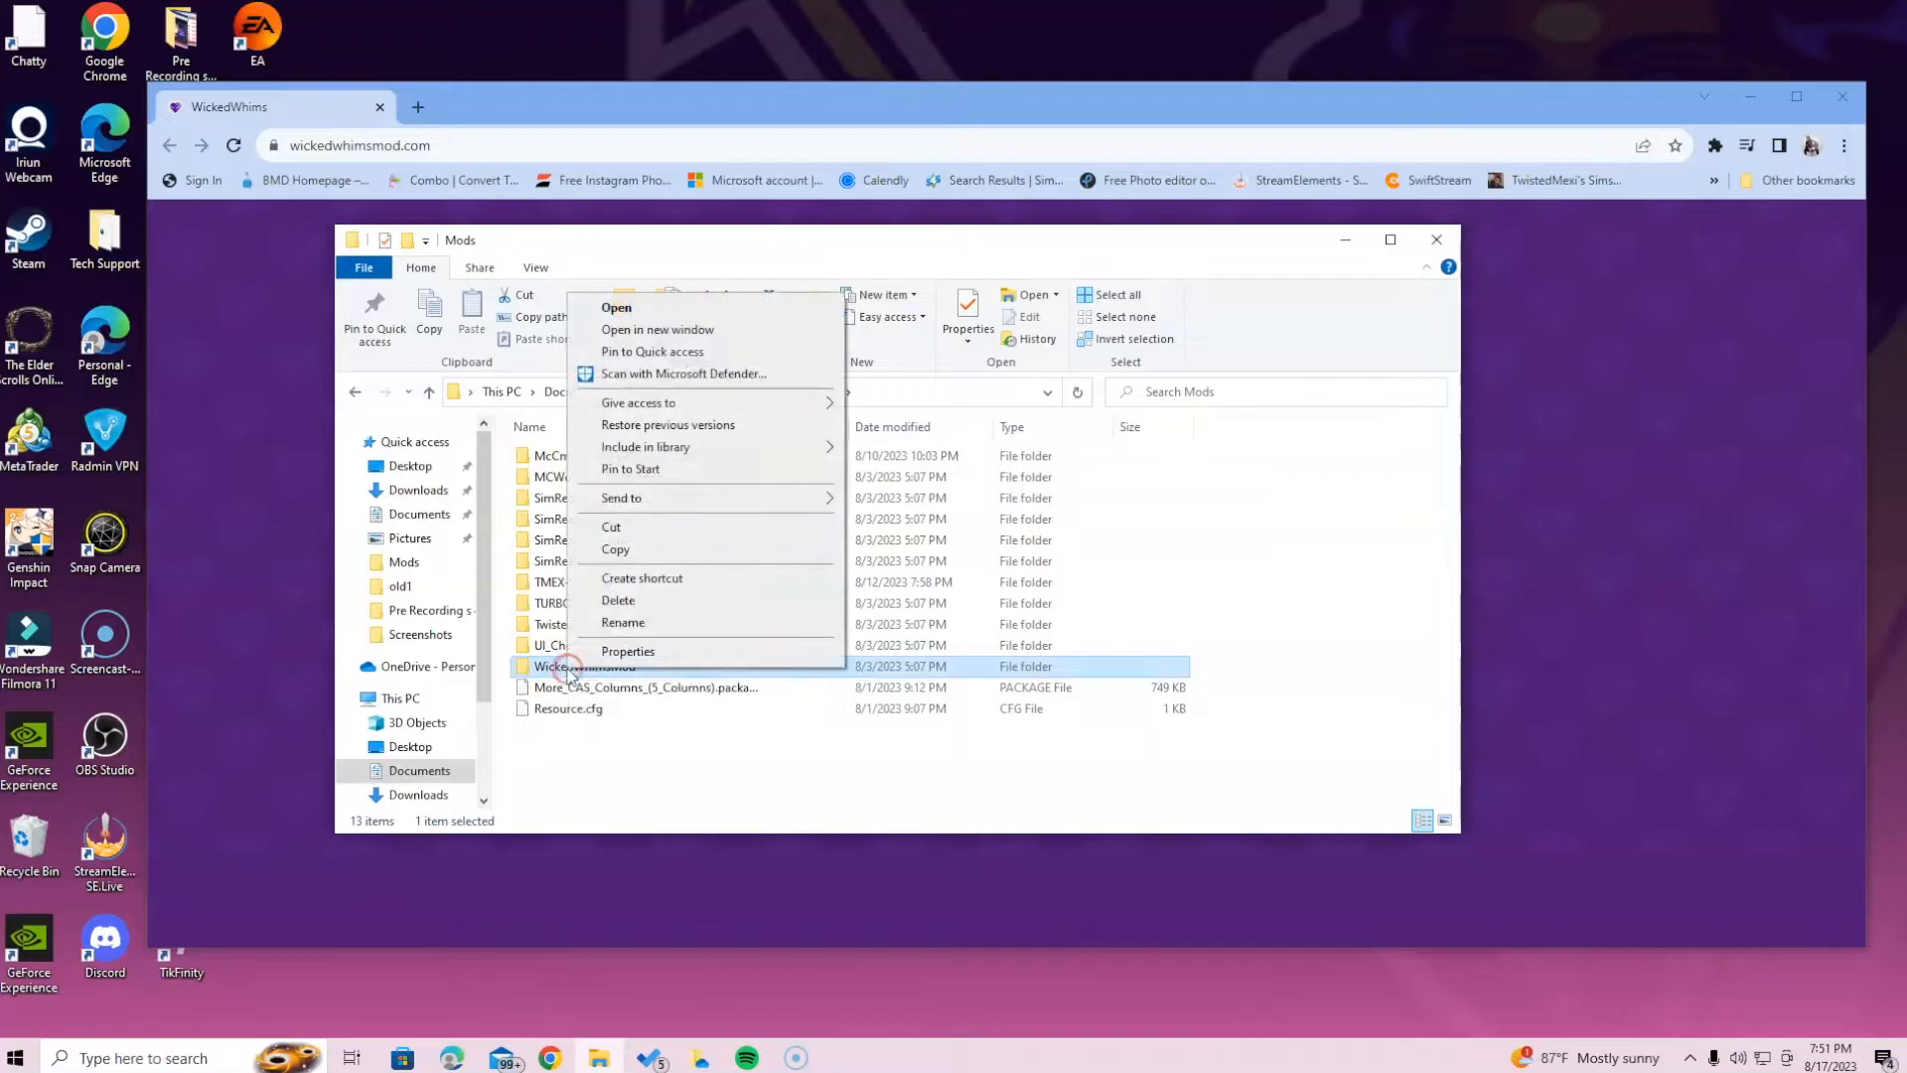
pyautogui.click(651, 604)
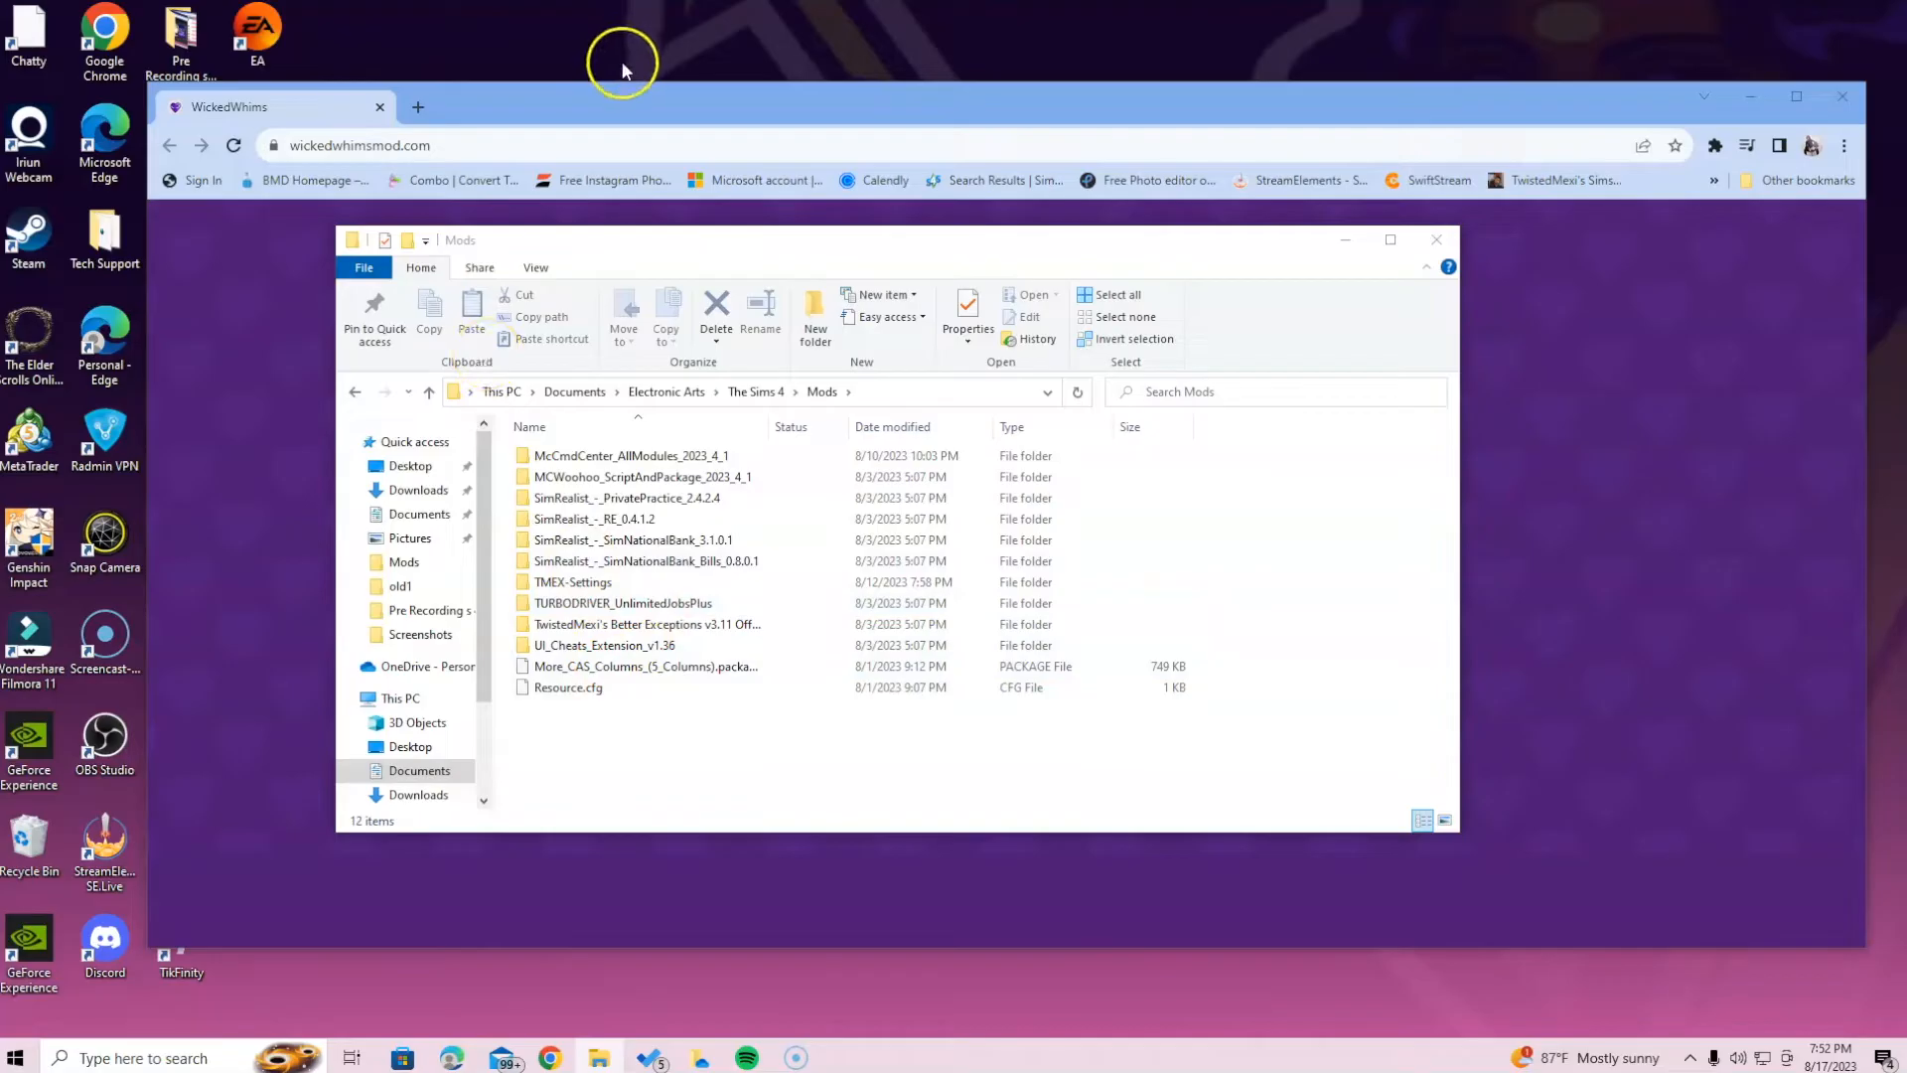
# Move the Mods folder from The Sims 4 folder to the desktop and check its contents there
pyautogui.click(355, 393)
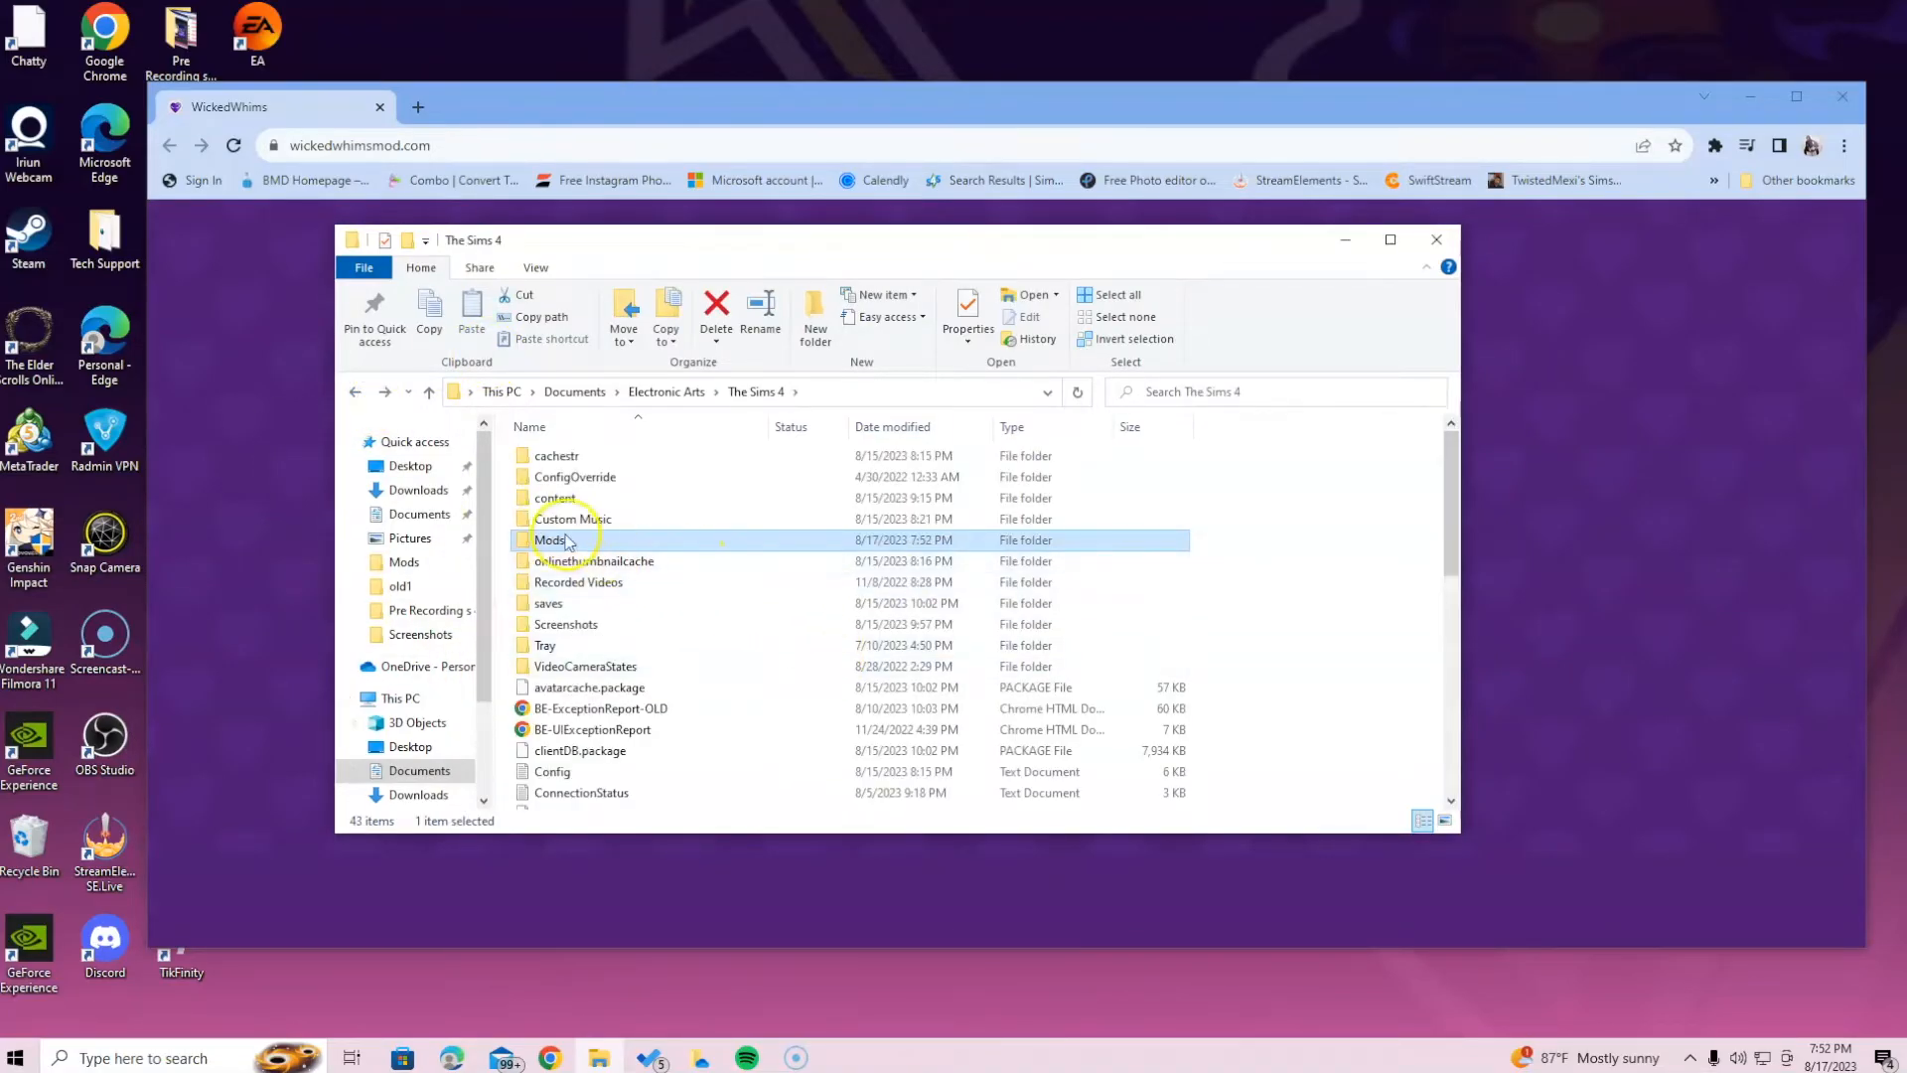
pyautogui.moveTo(555, 540); pyautogui.dragTo(288, 1003)
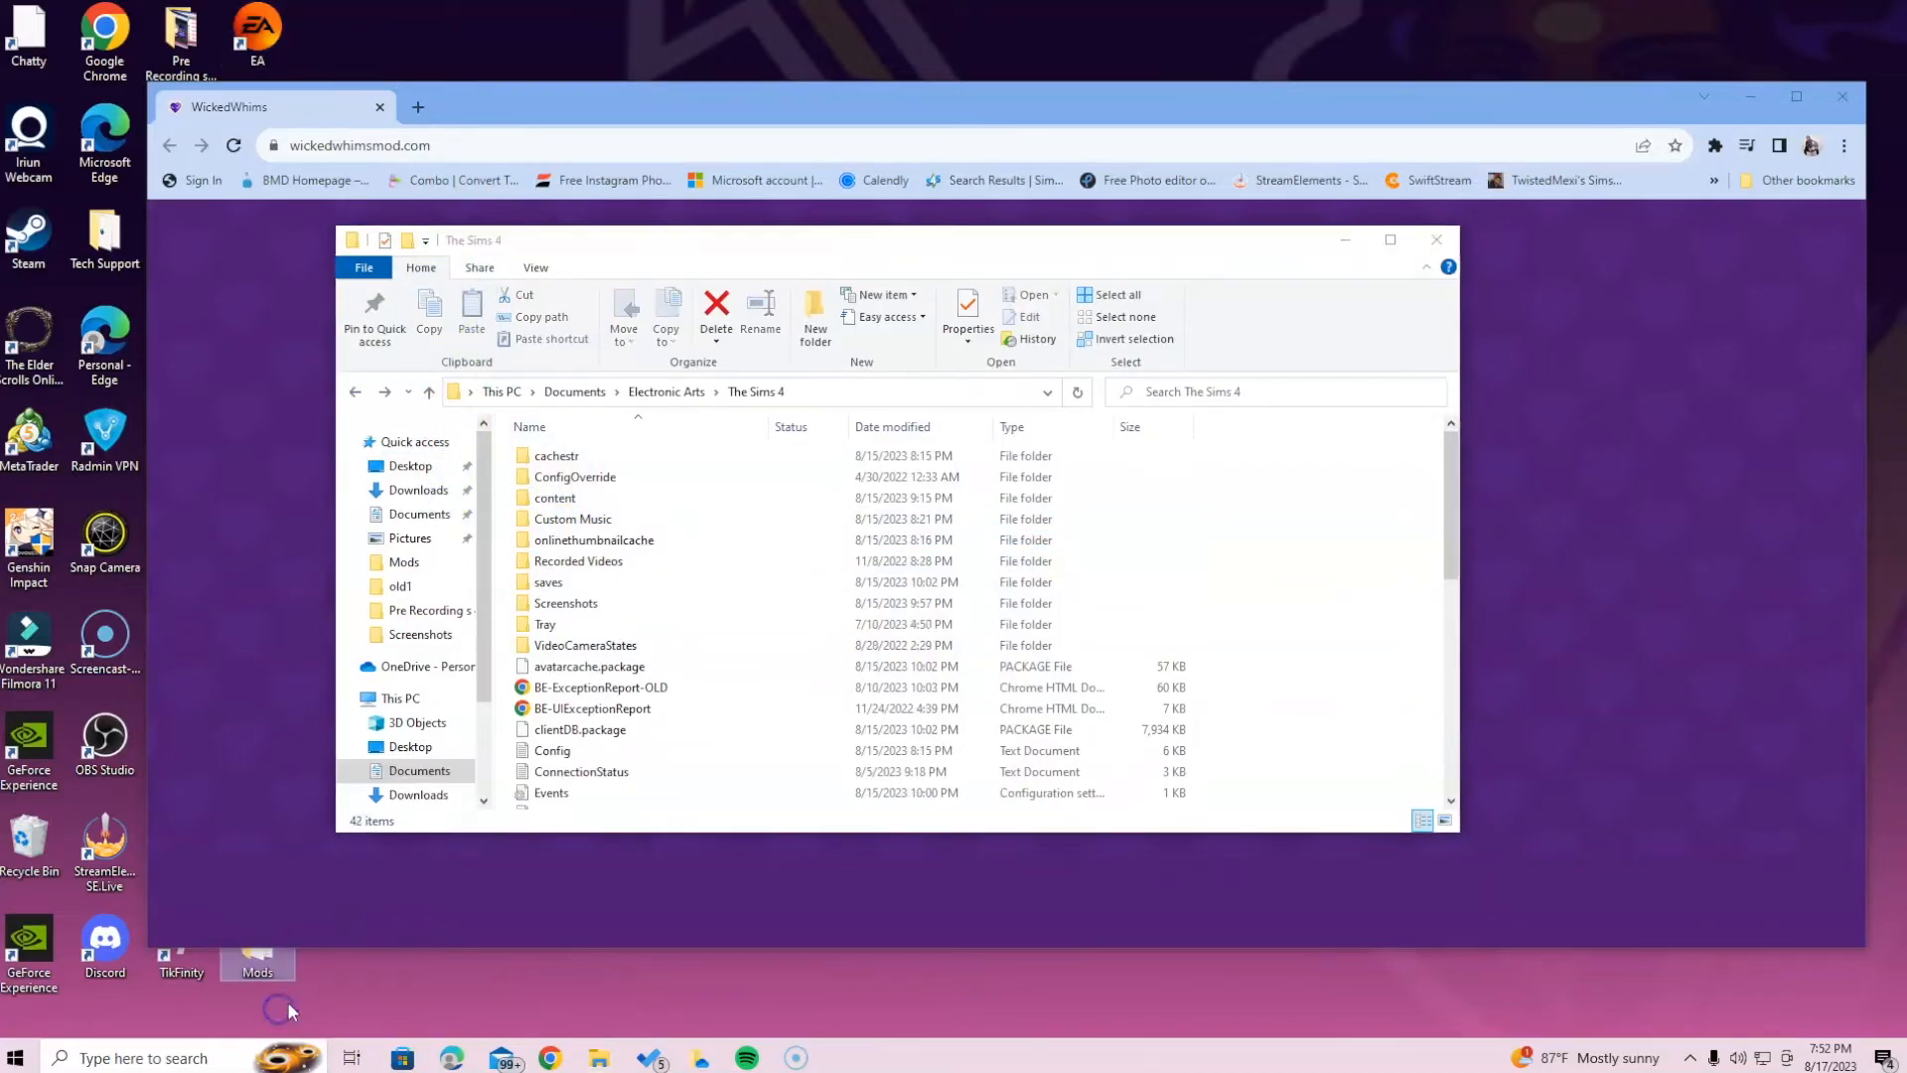
pyautogui.doubleClick(250, 962)
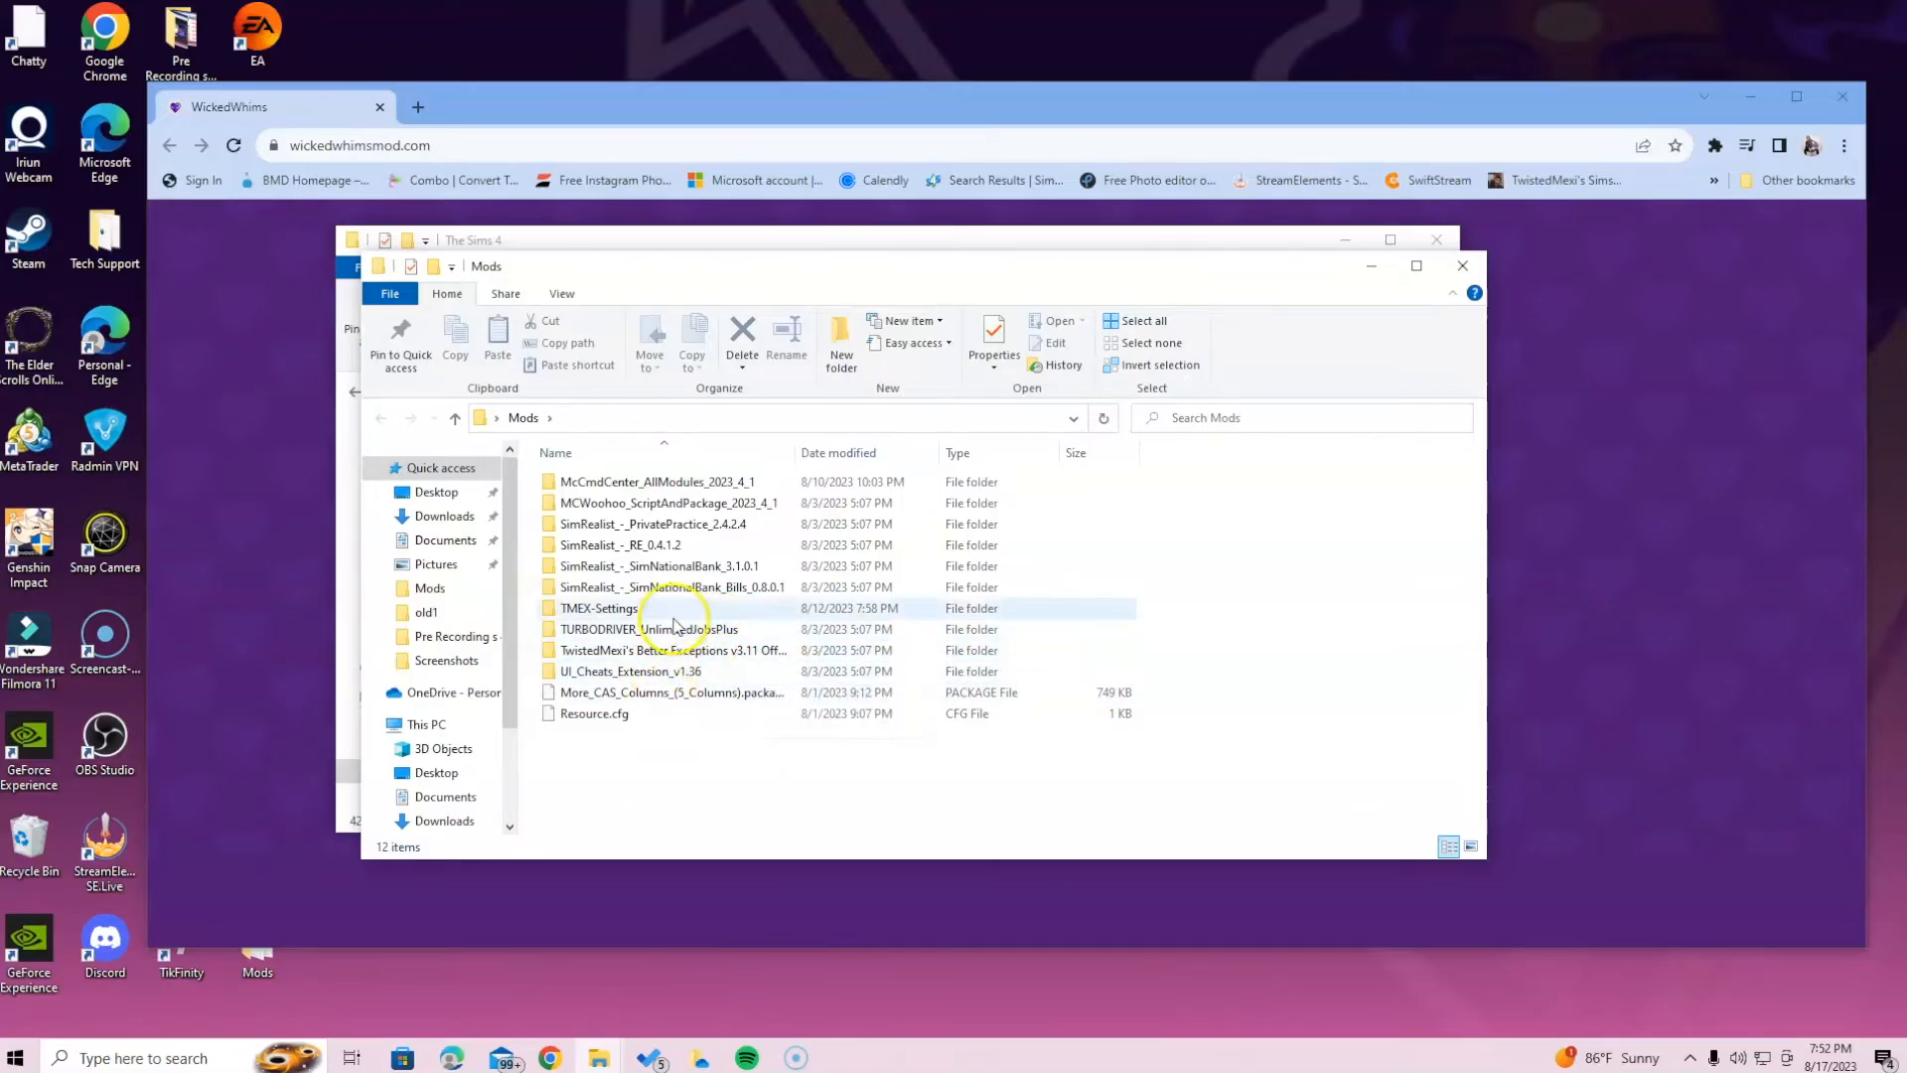
pyautogui.click(1455, 271)
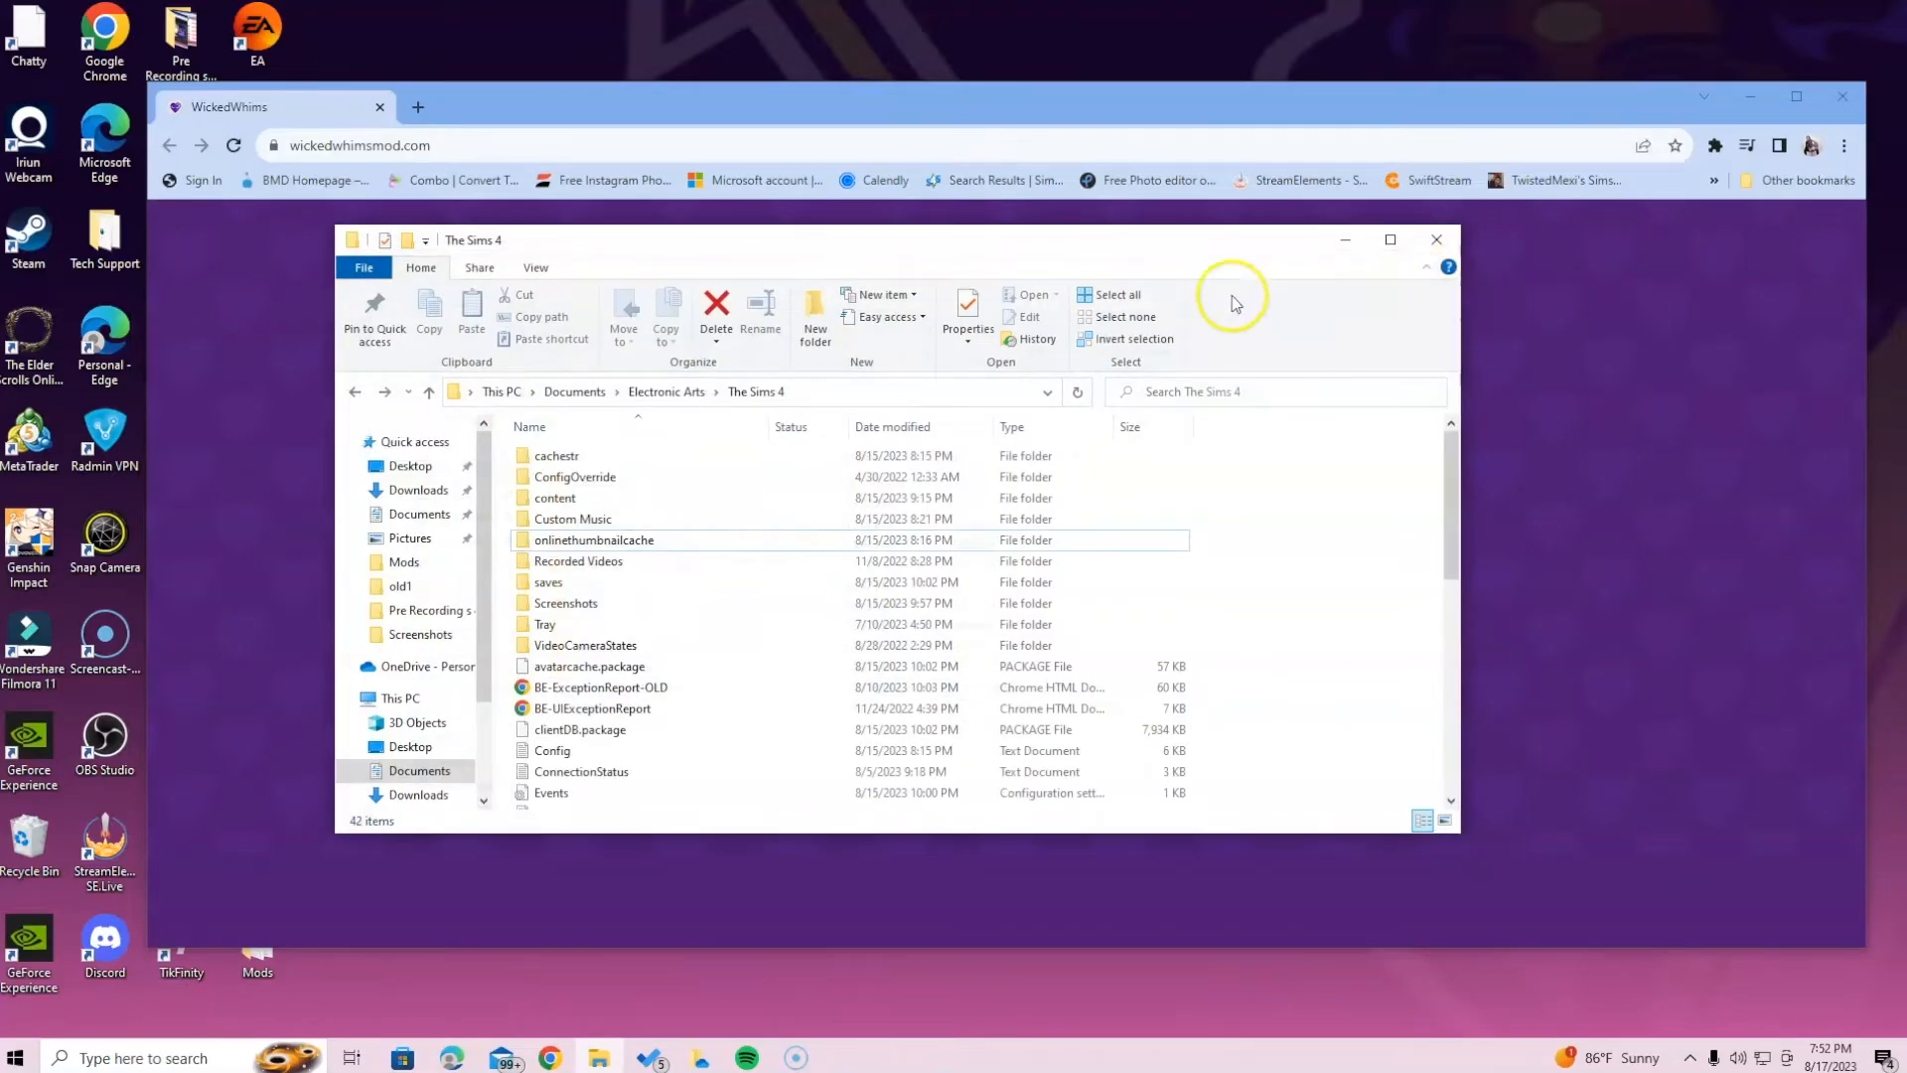
pyautogui.click(1436, 240)
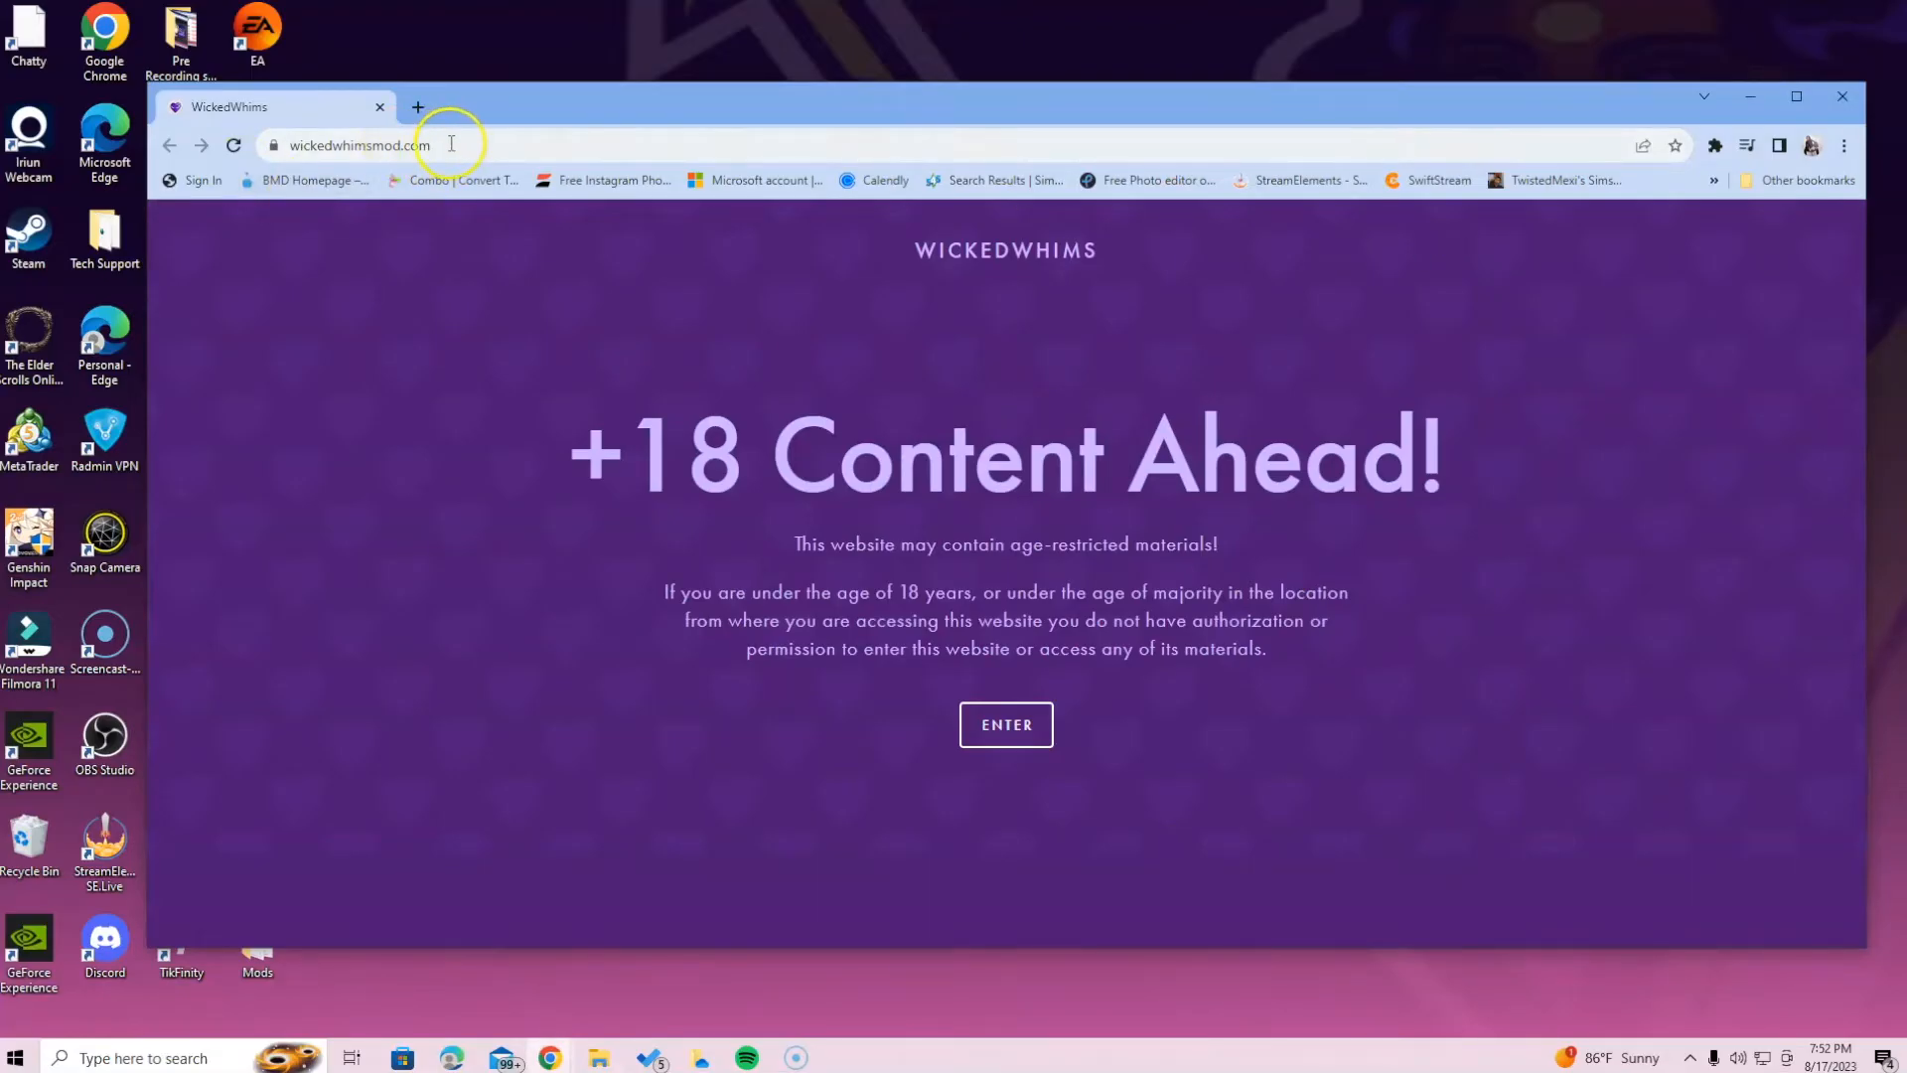
# Enter the WickedWhims website past the age notice and check the mod's release date and supported game versions
pyautogui.click(1029, 719)
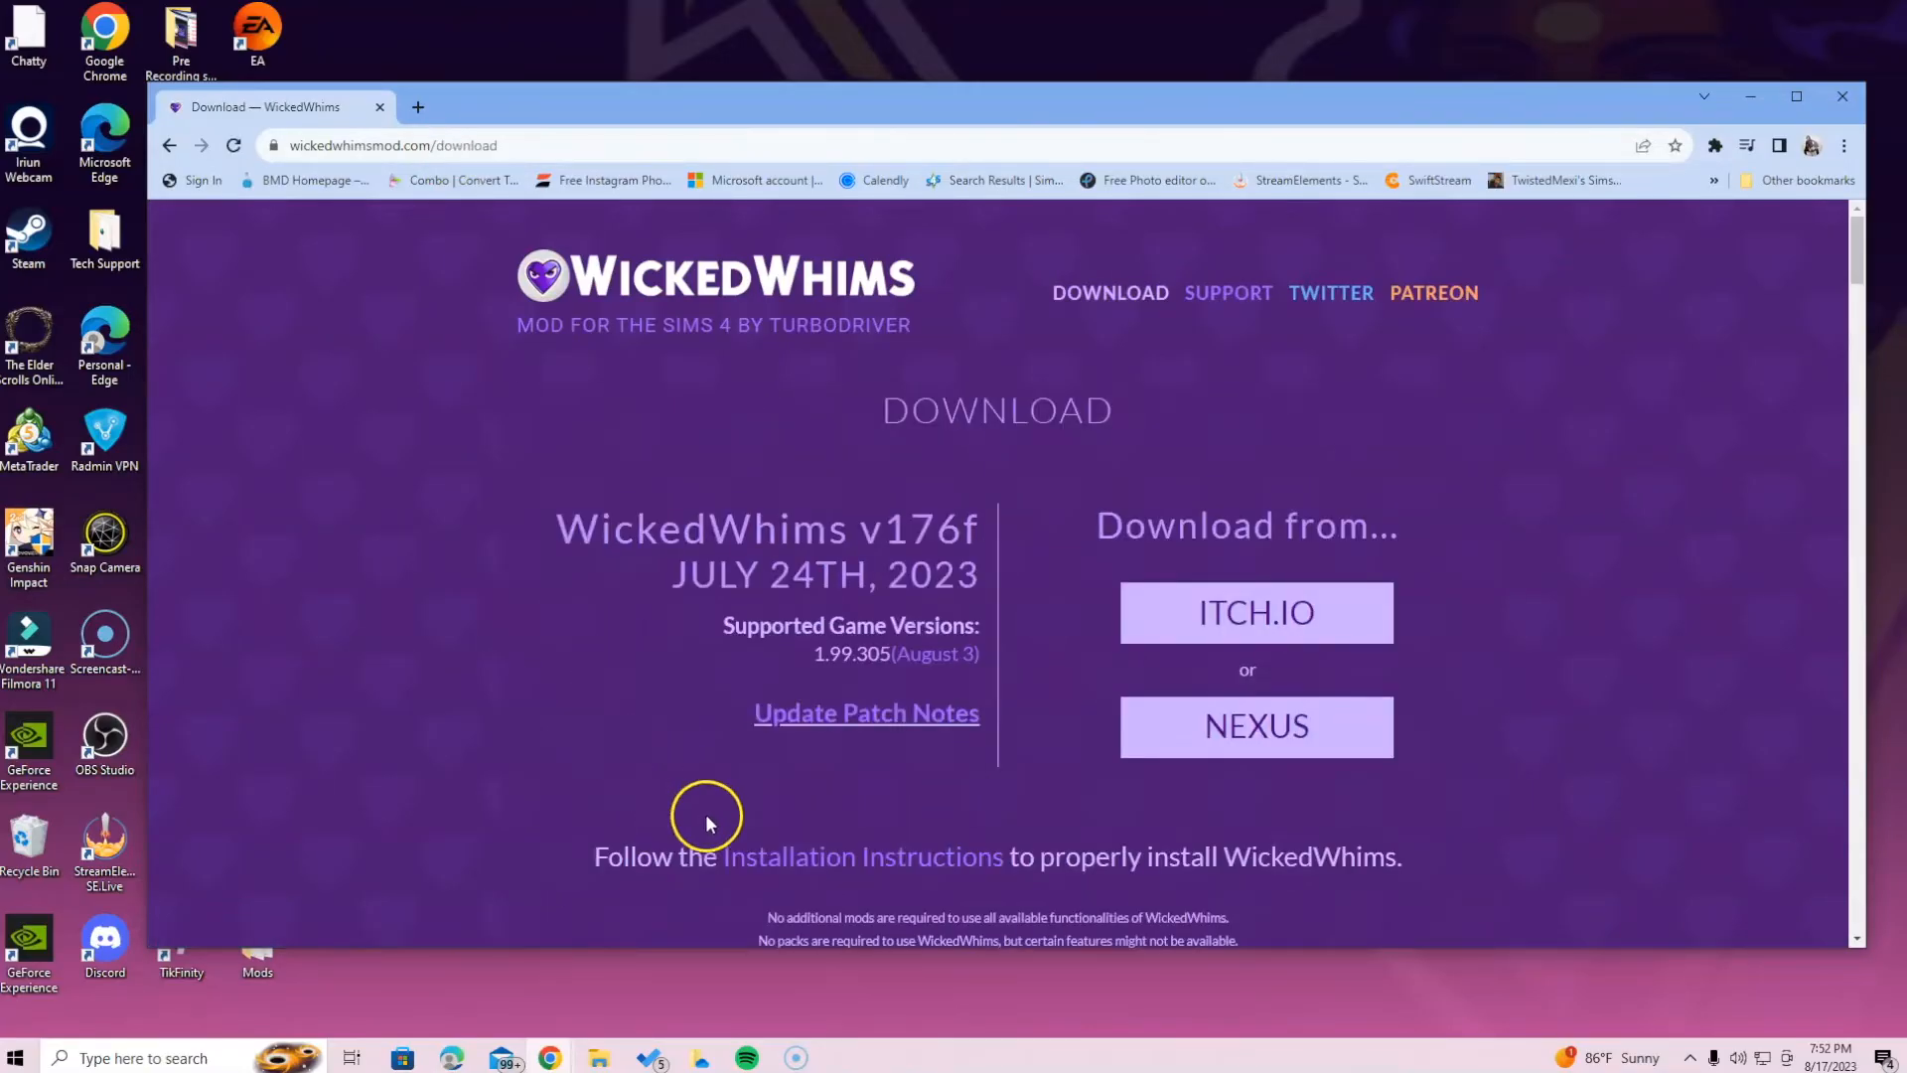
pyautogui.moveTo(989, 577); pyautogui.dragTo(712, 577)
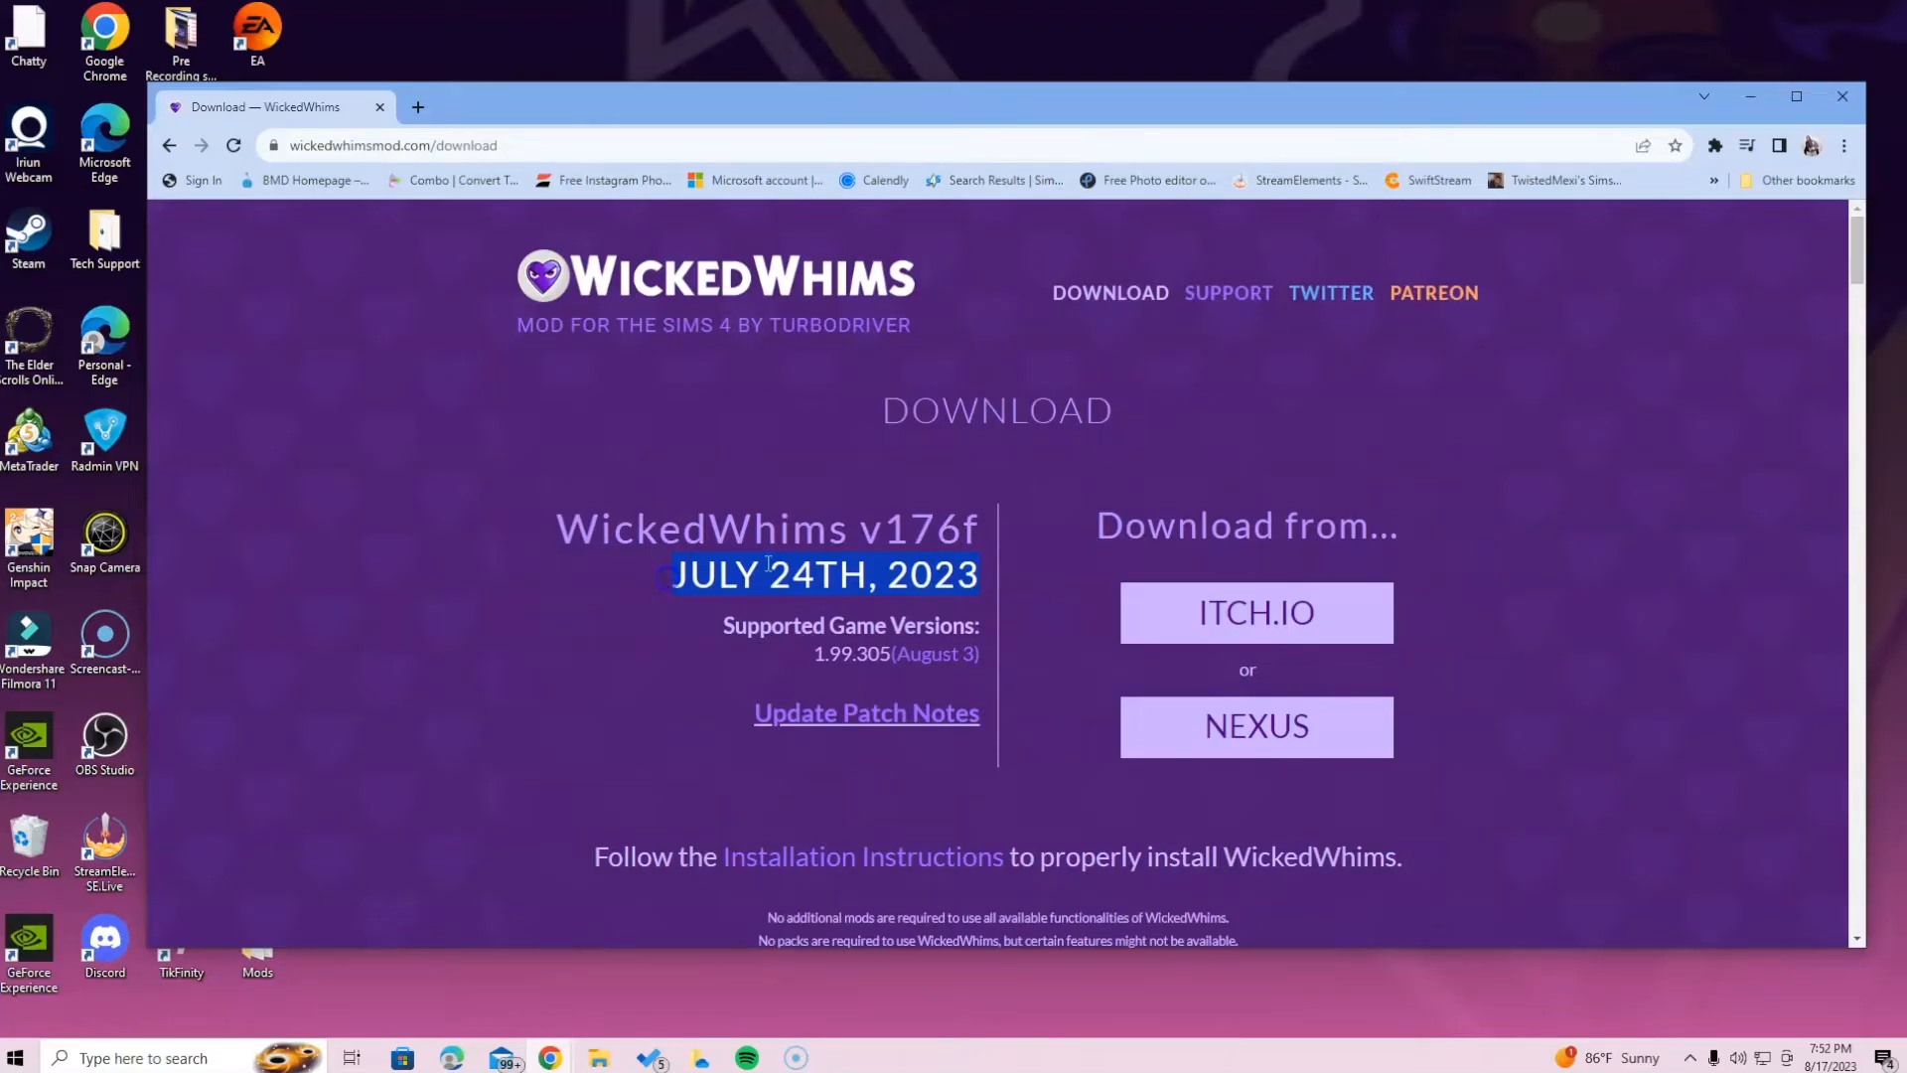
pyautogui.click(1536, 527)
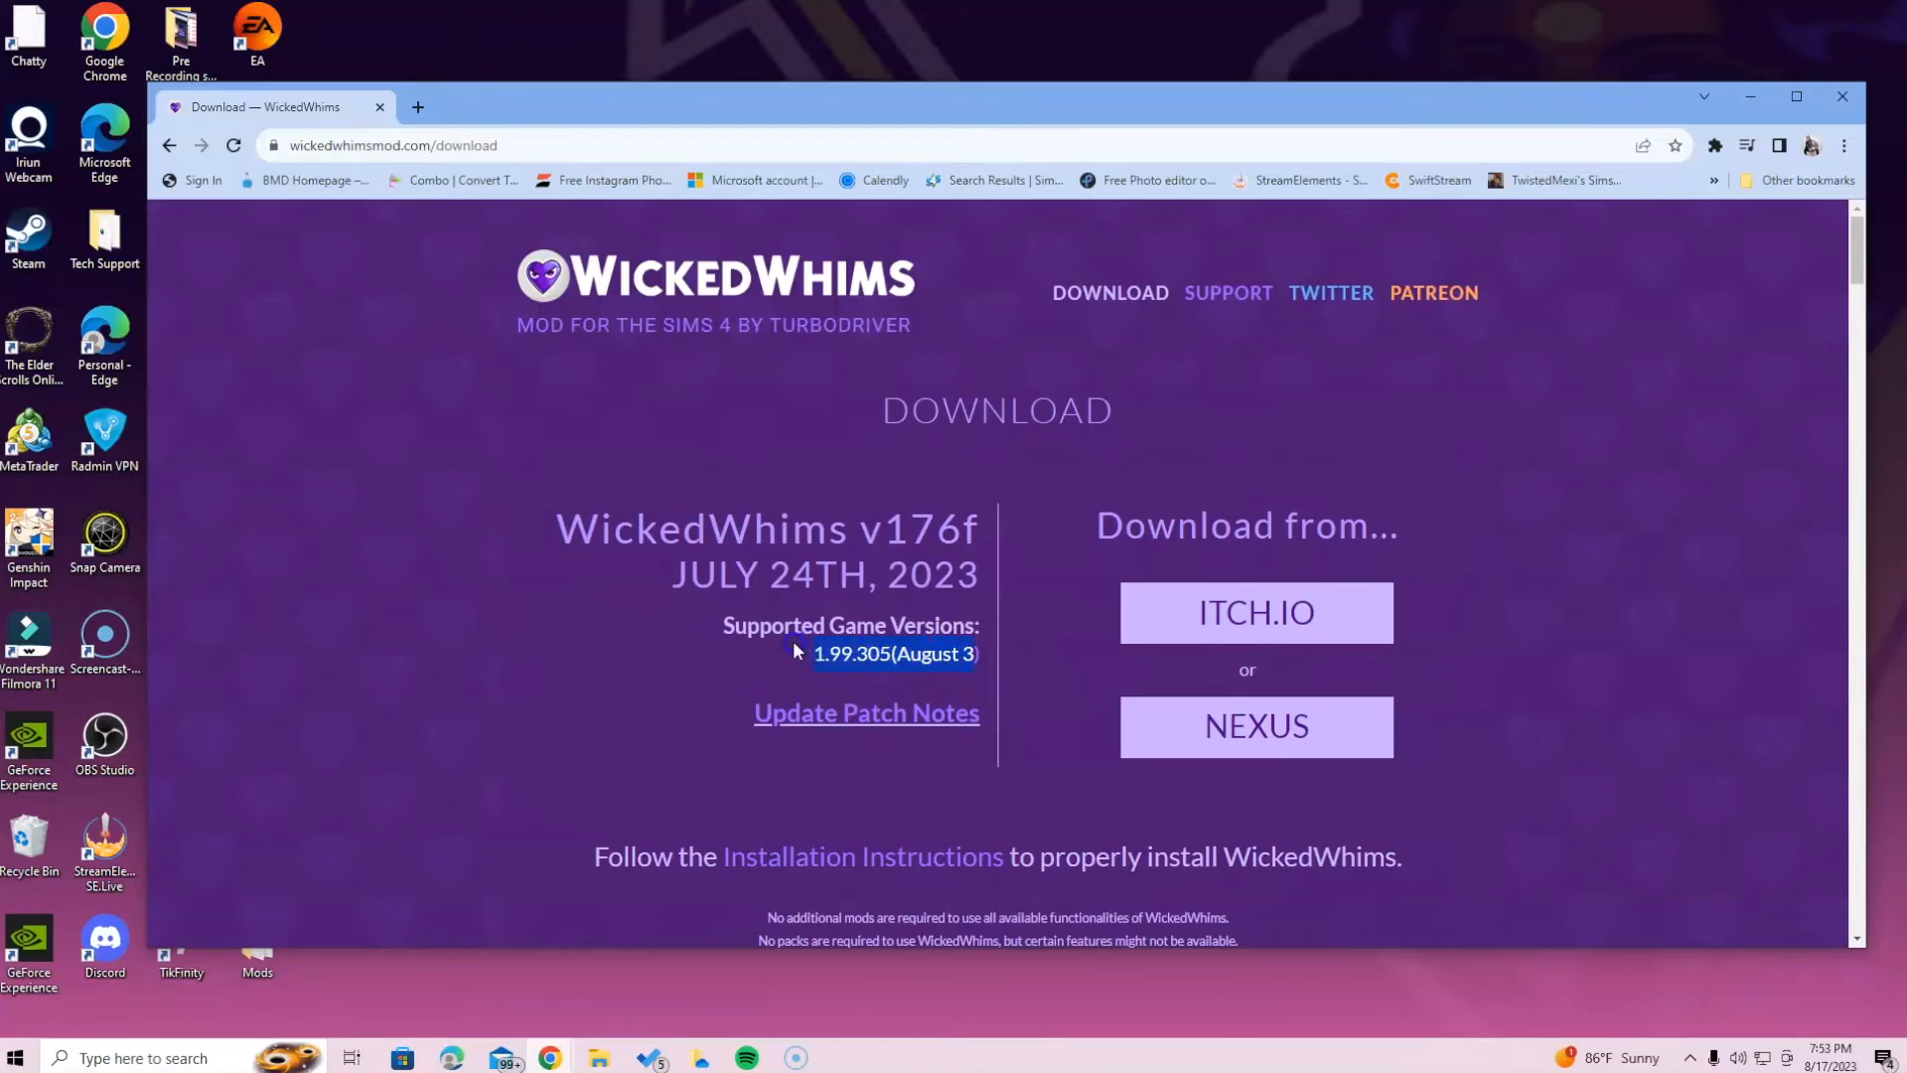
pyautogui.click(970, 657)
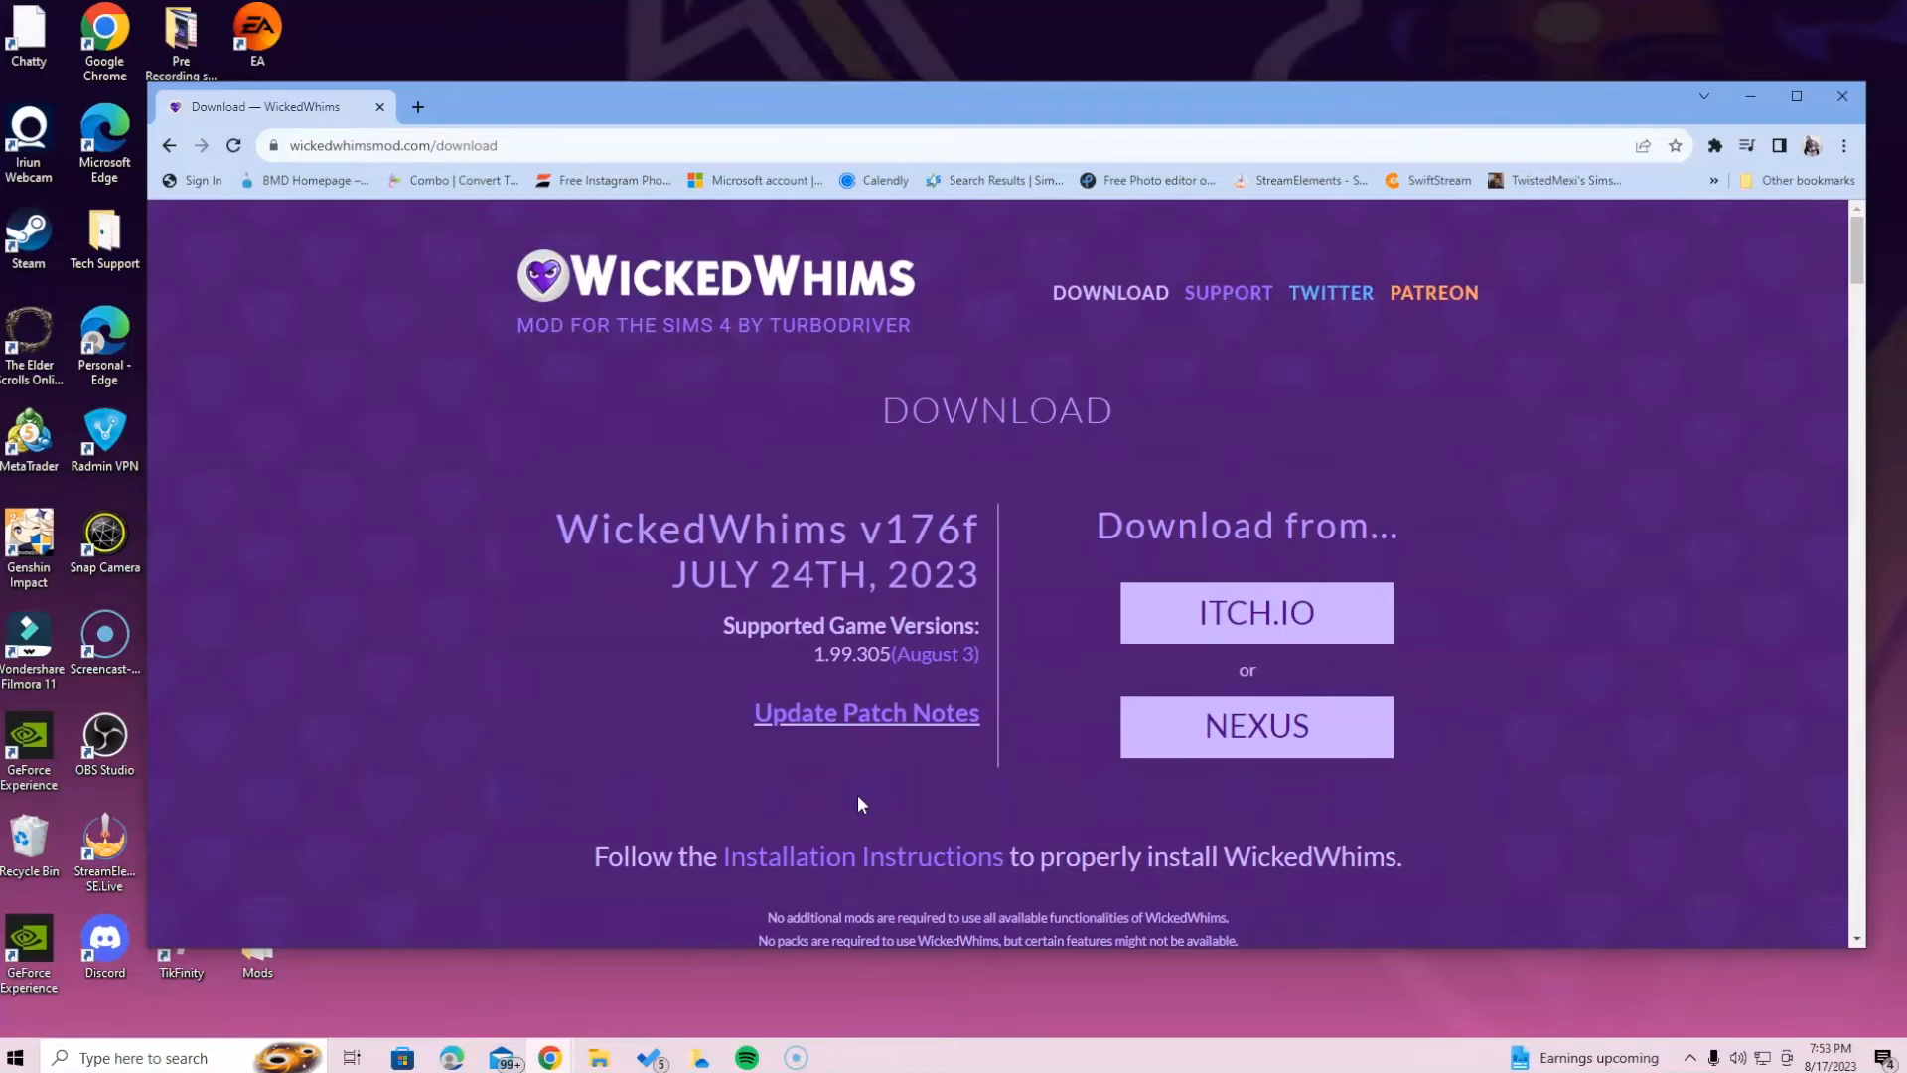
# Look through the compatible honorary and active animators on the WickedWhims download page
pyautogui.scroll(-10, 884, 785)
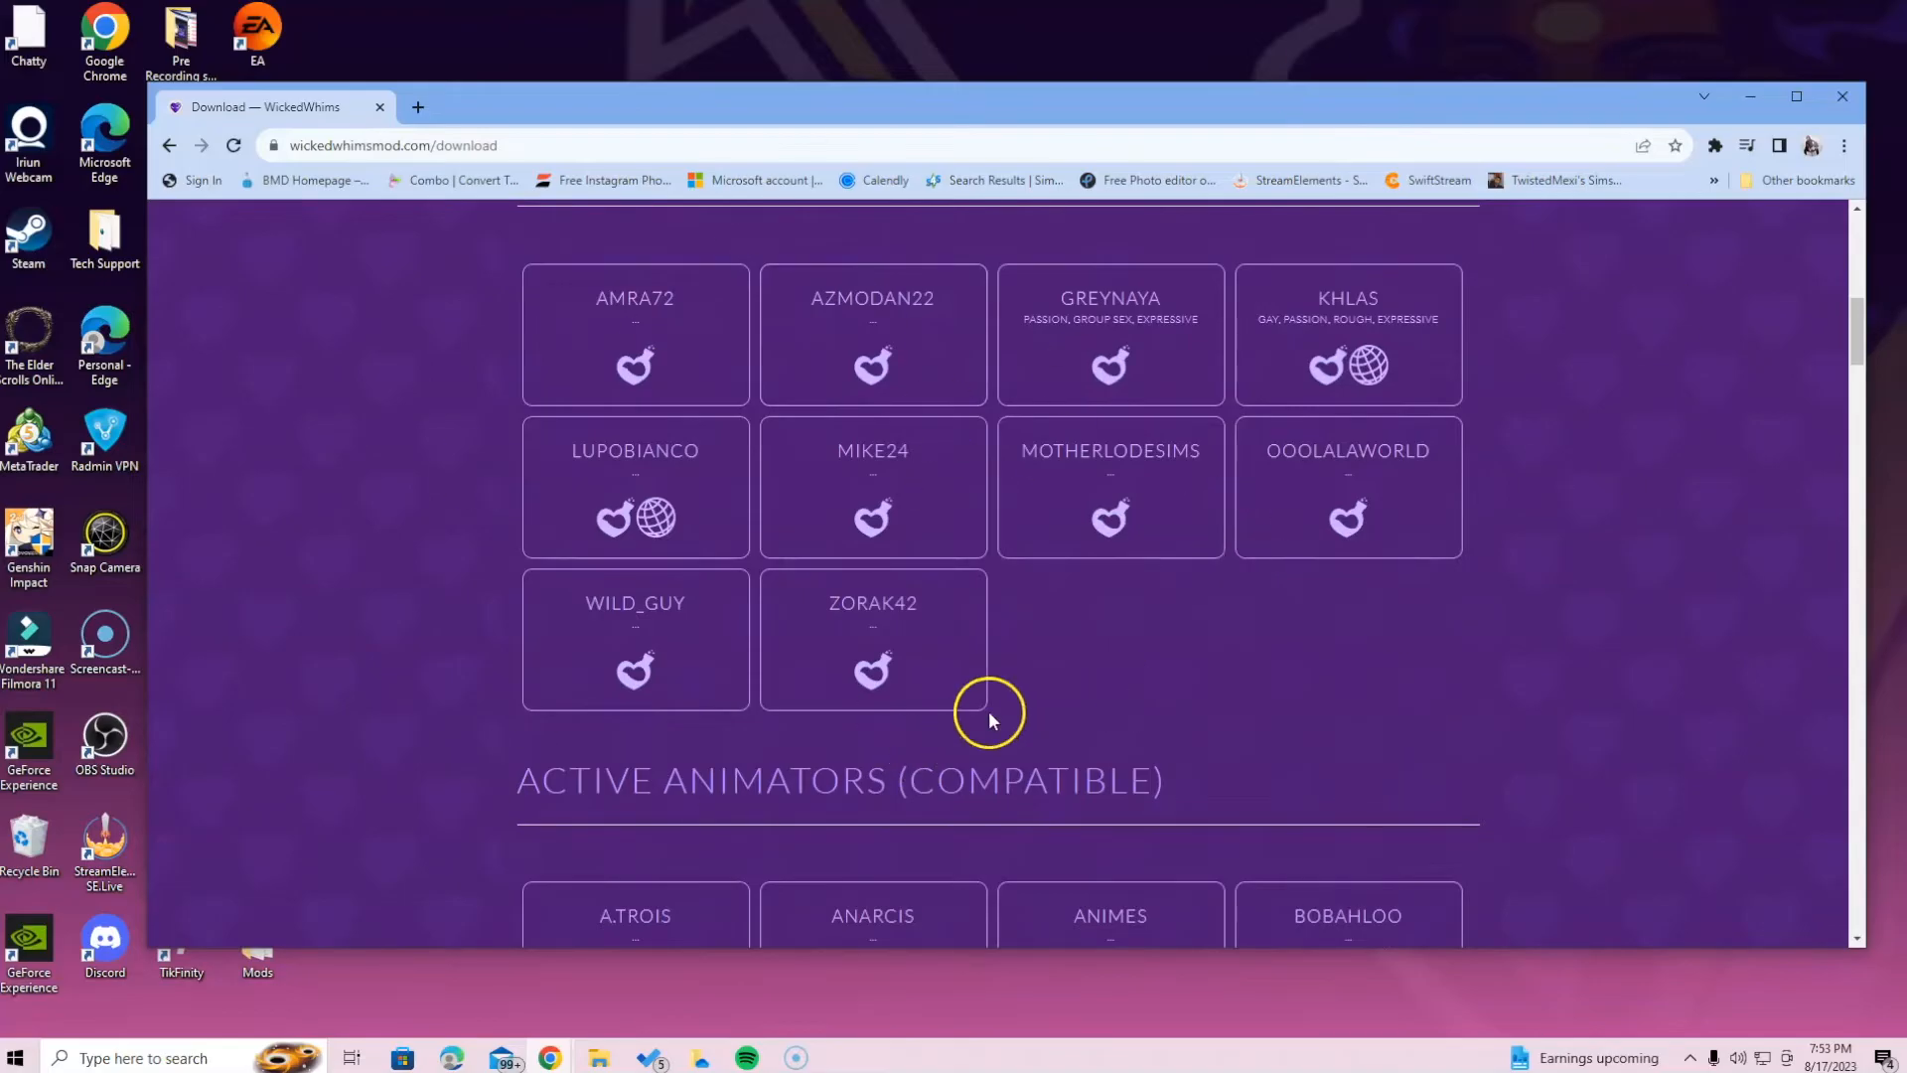
pyautogui.scroll(-3, 962, 735)
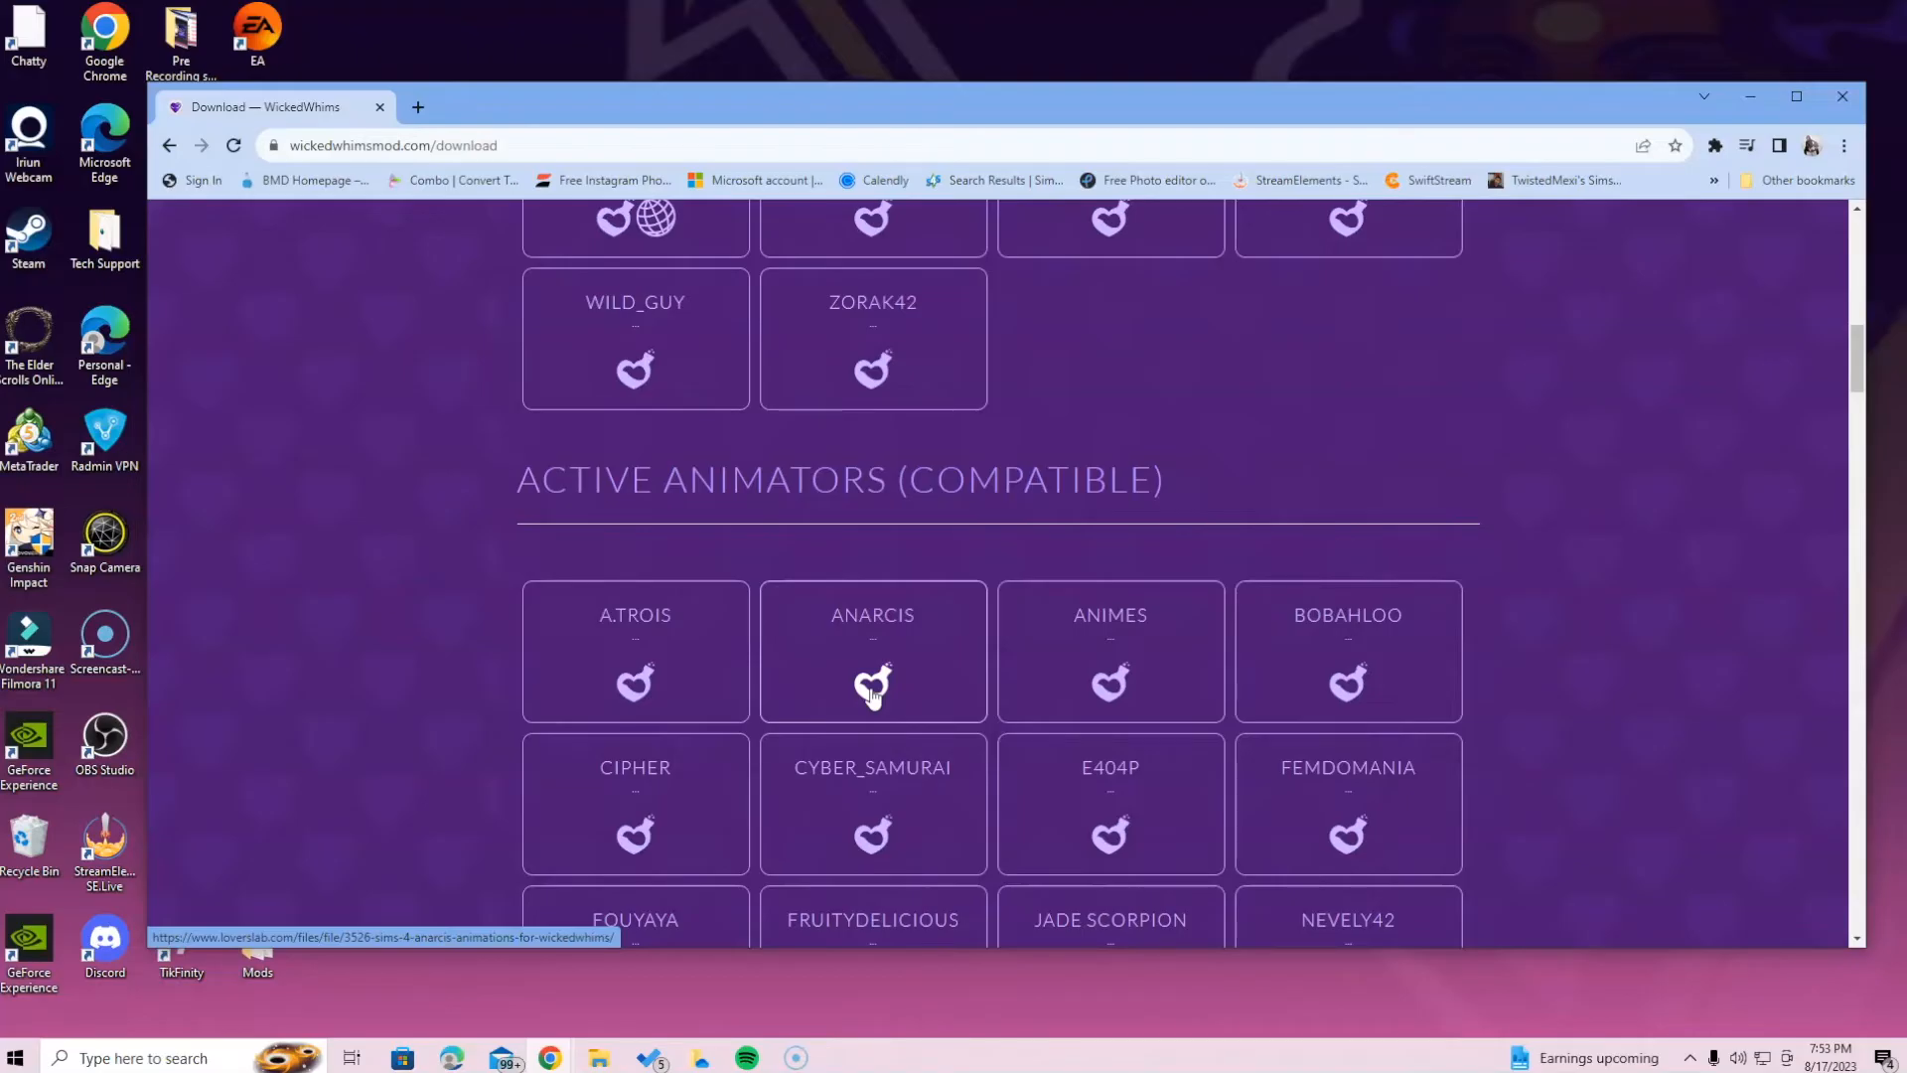
pyautogui.scroll(4, 881, 683)
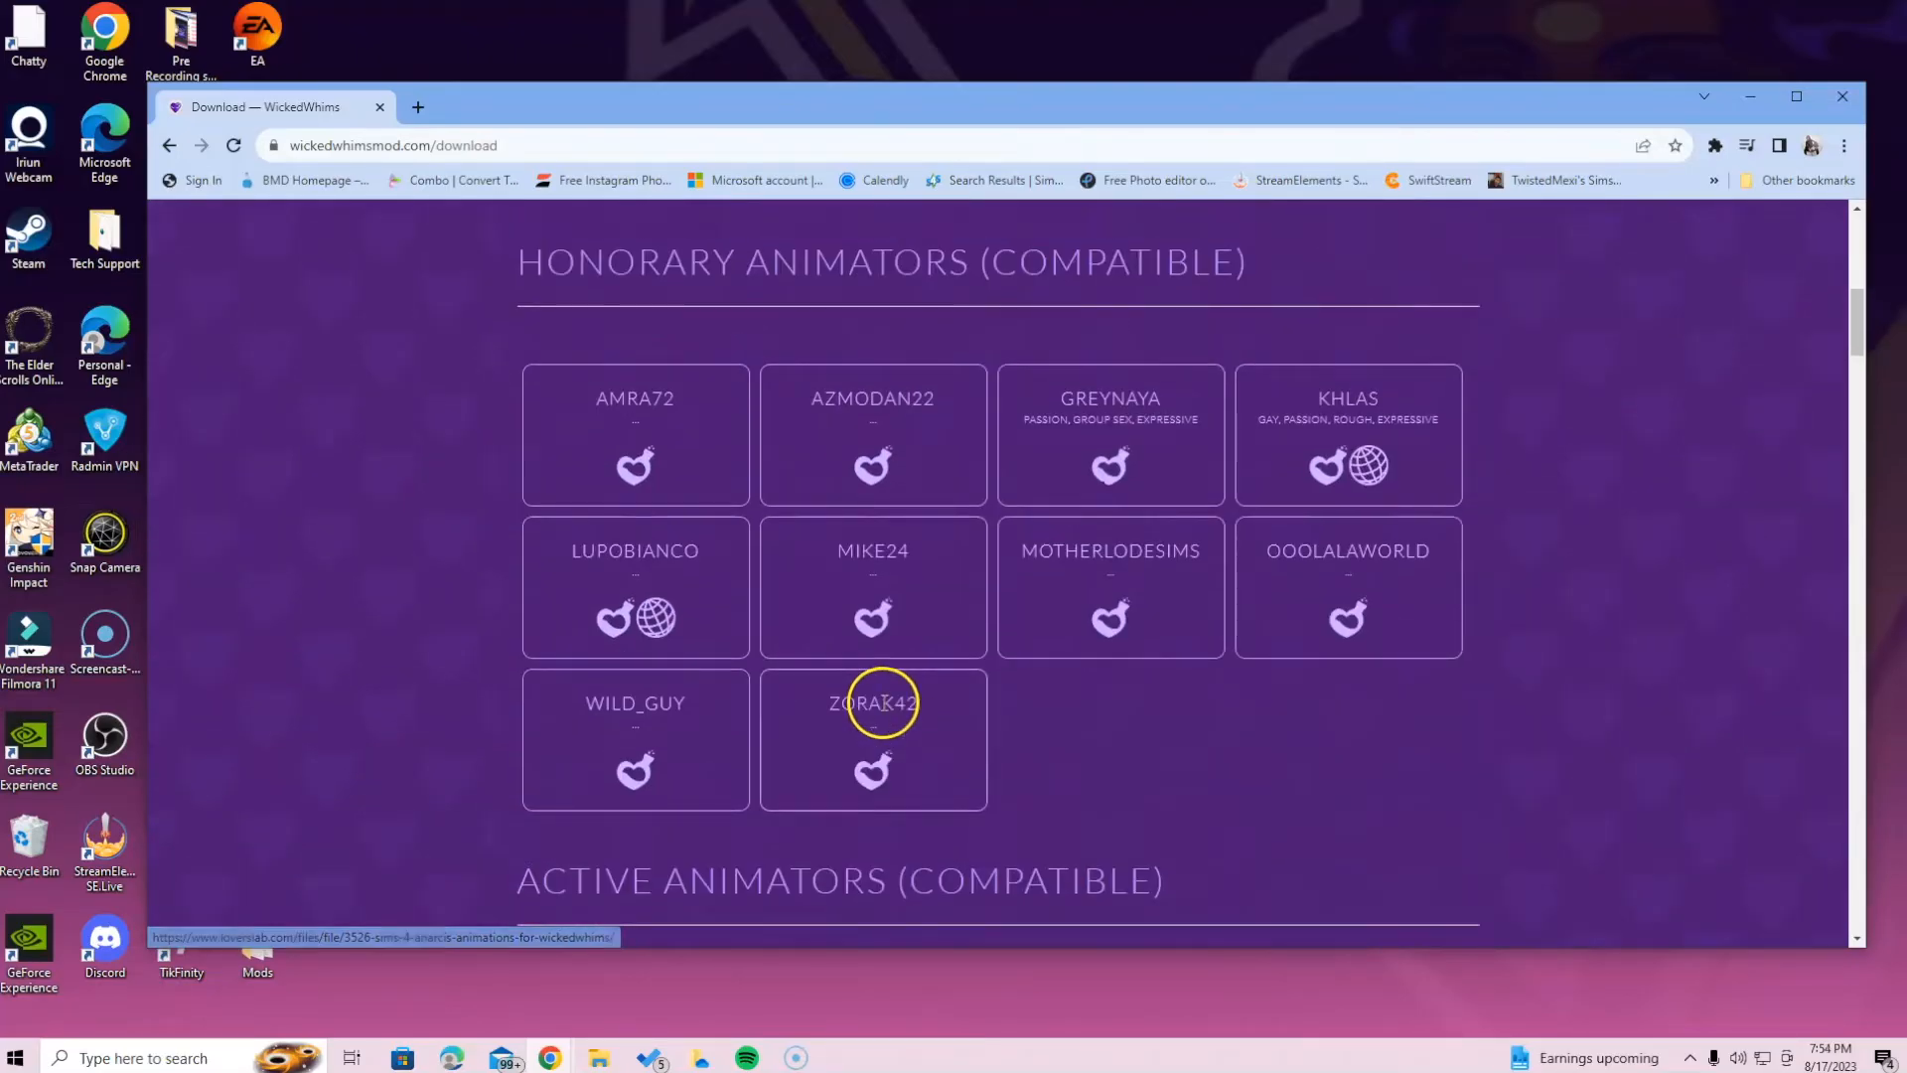
pyautogui.scroll(5, 1211, 820)
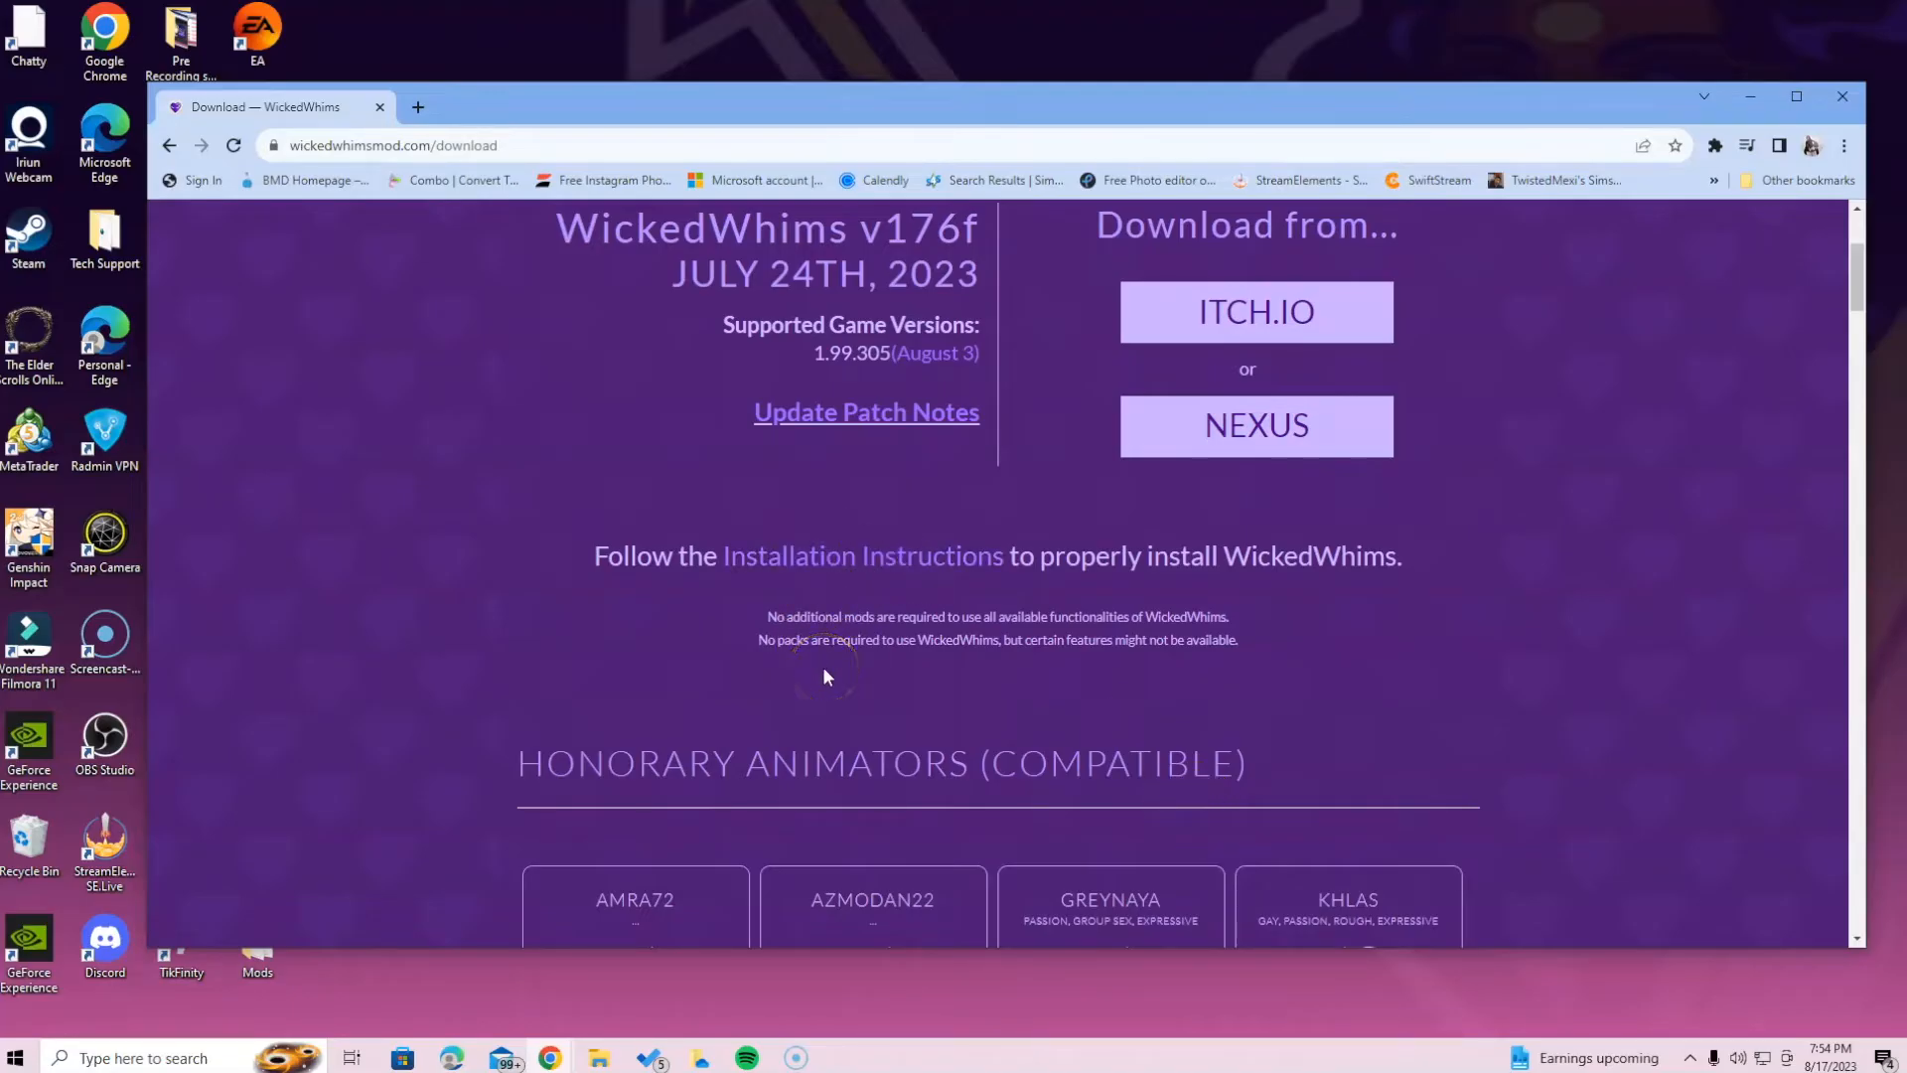
pyautogui.scroll(3, 834, 689)
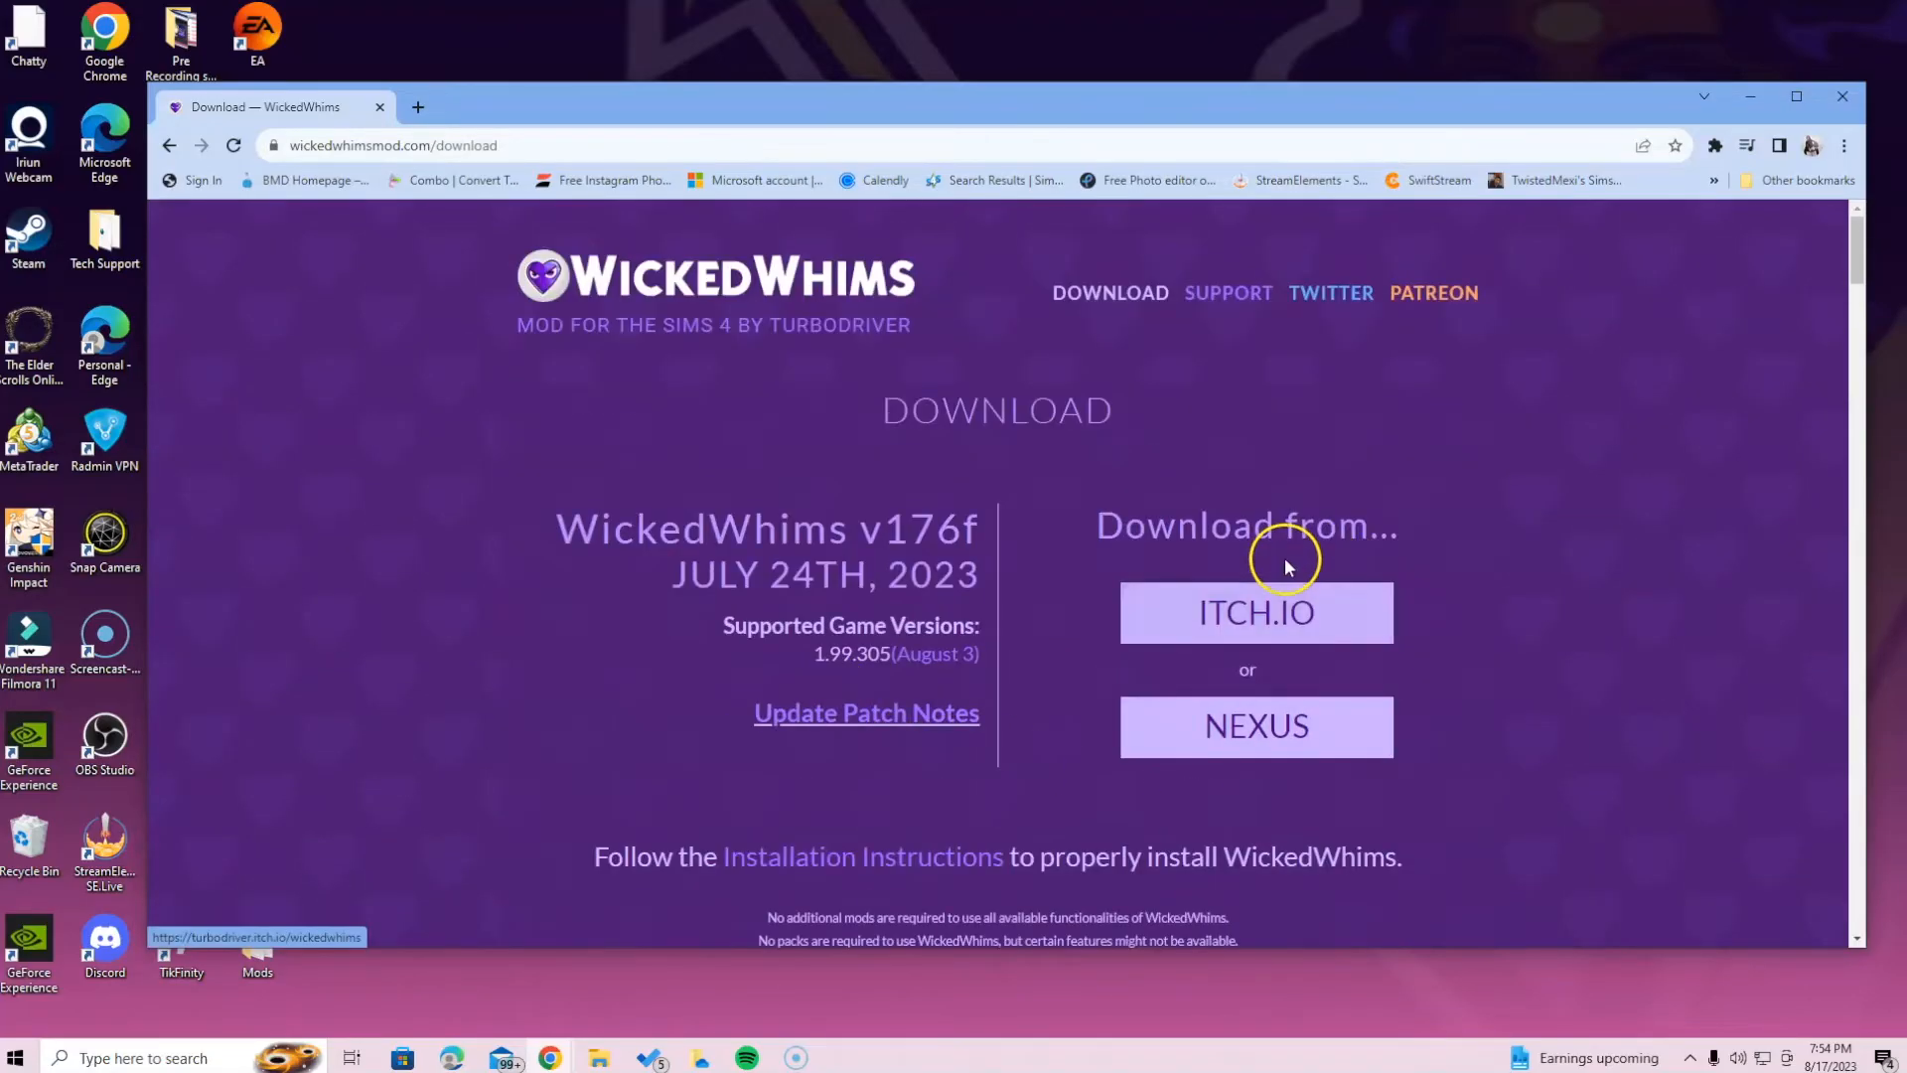
# Download the WickedWhims v176f zip dated 24 July 2023 from itch.io and save it in the Downloads folder
pyautogui.click(1244, 633)
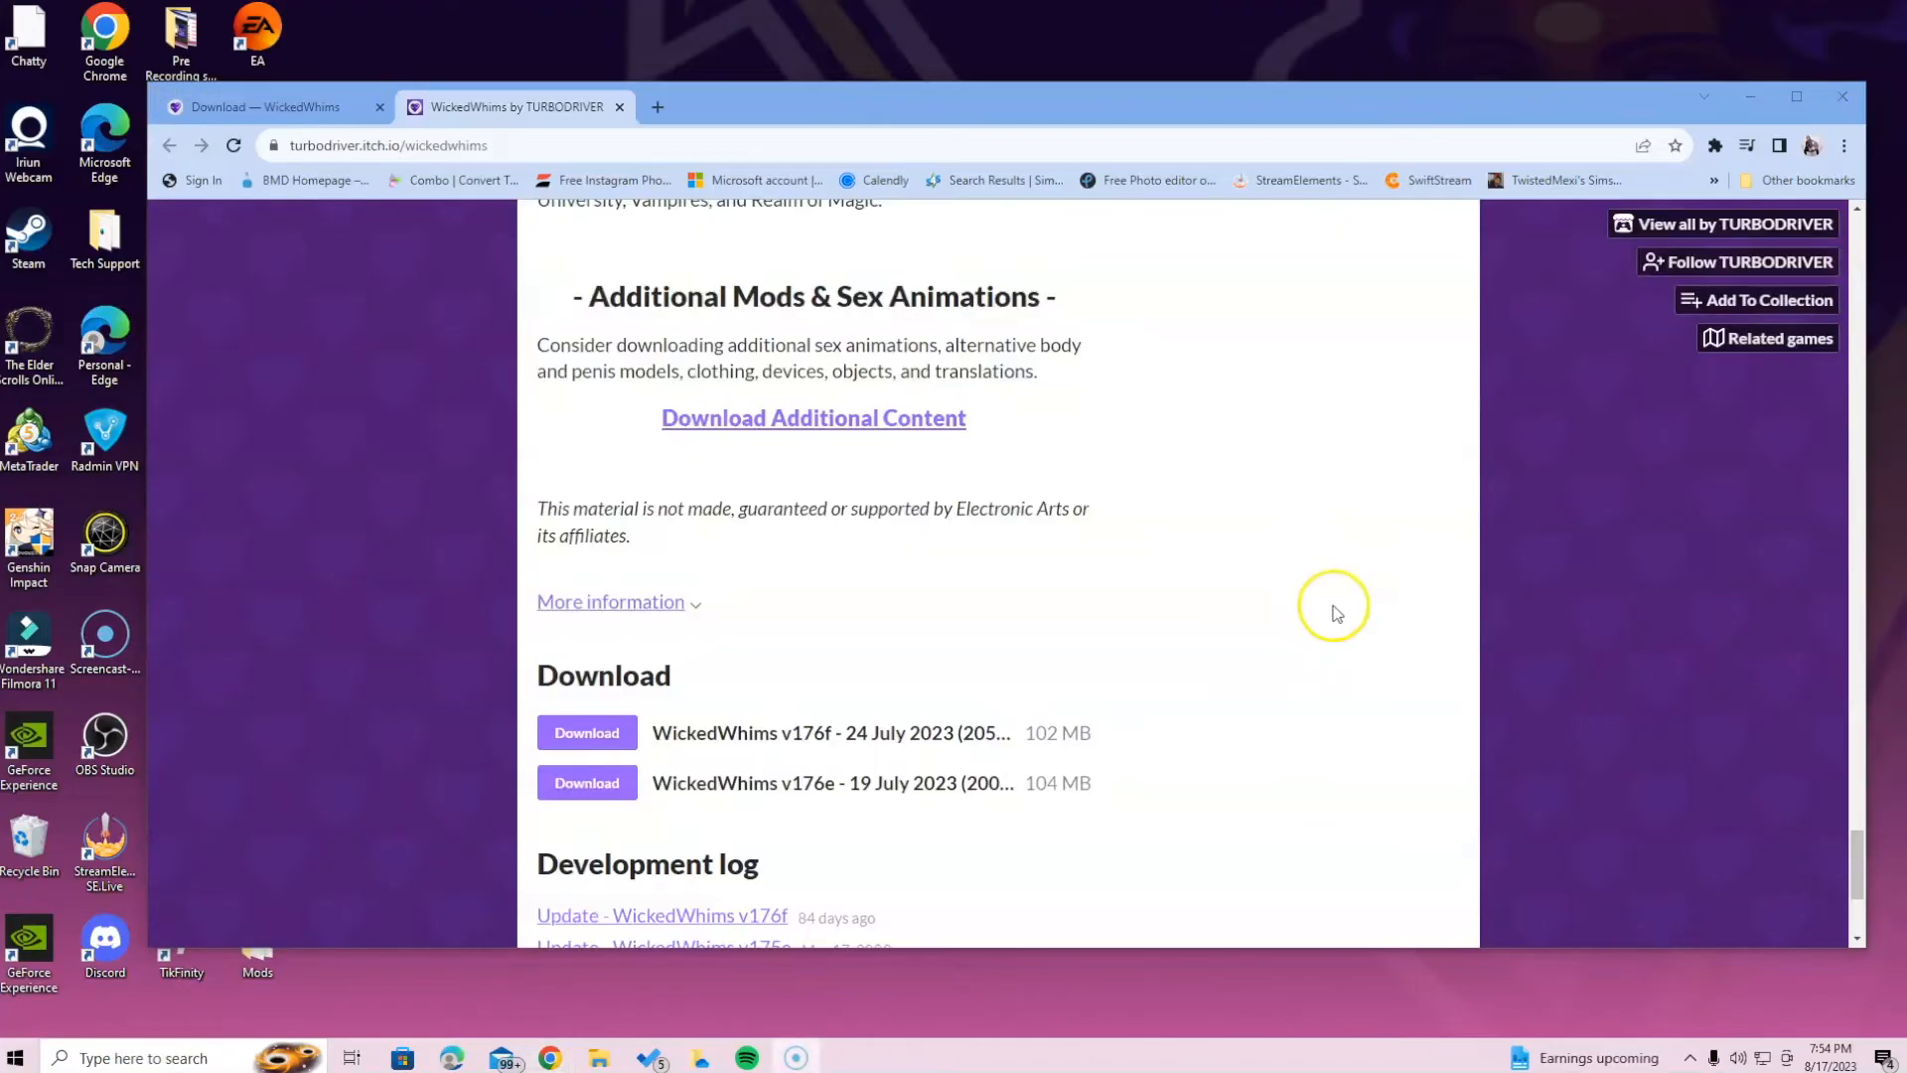
pyautogui.click(613, 740)
pyautogui.click(1132, 848)
pyautogui.click(1115, 840)
pyautogui.click(595, 733)
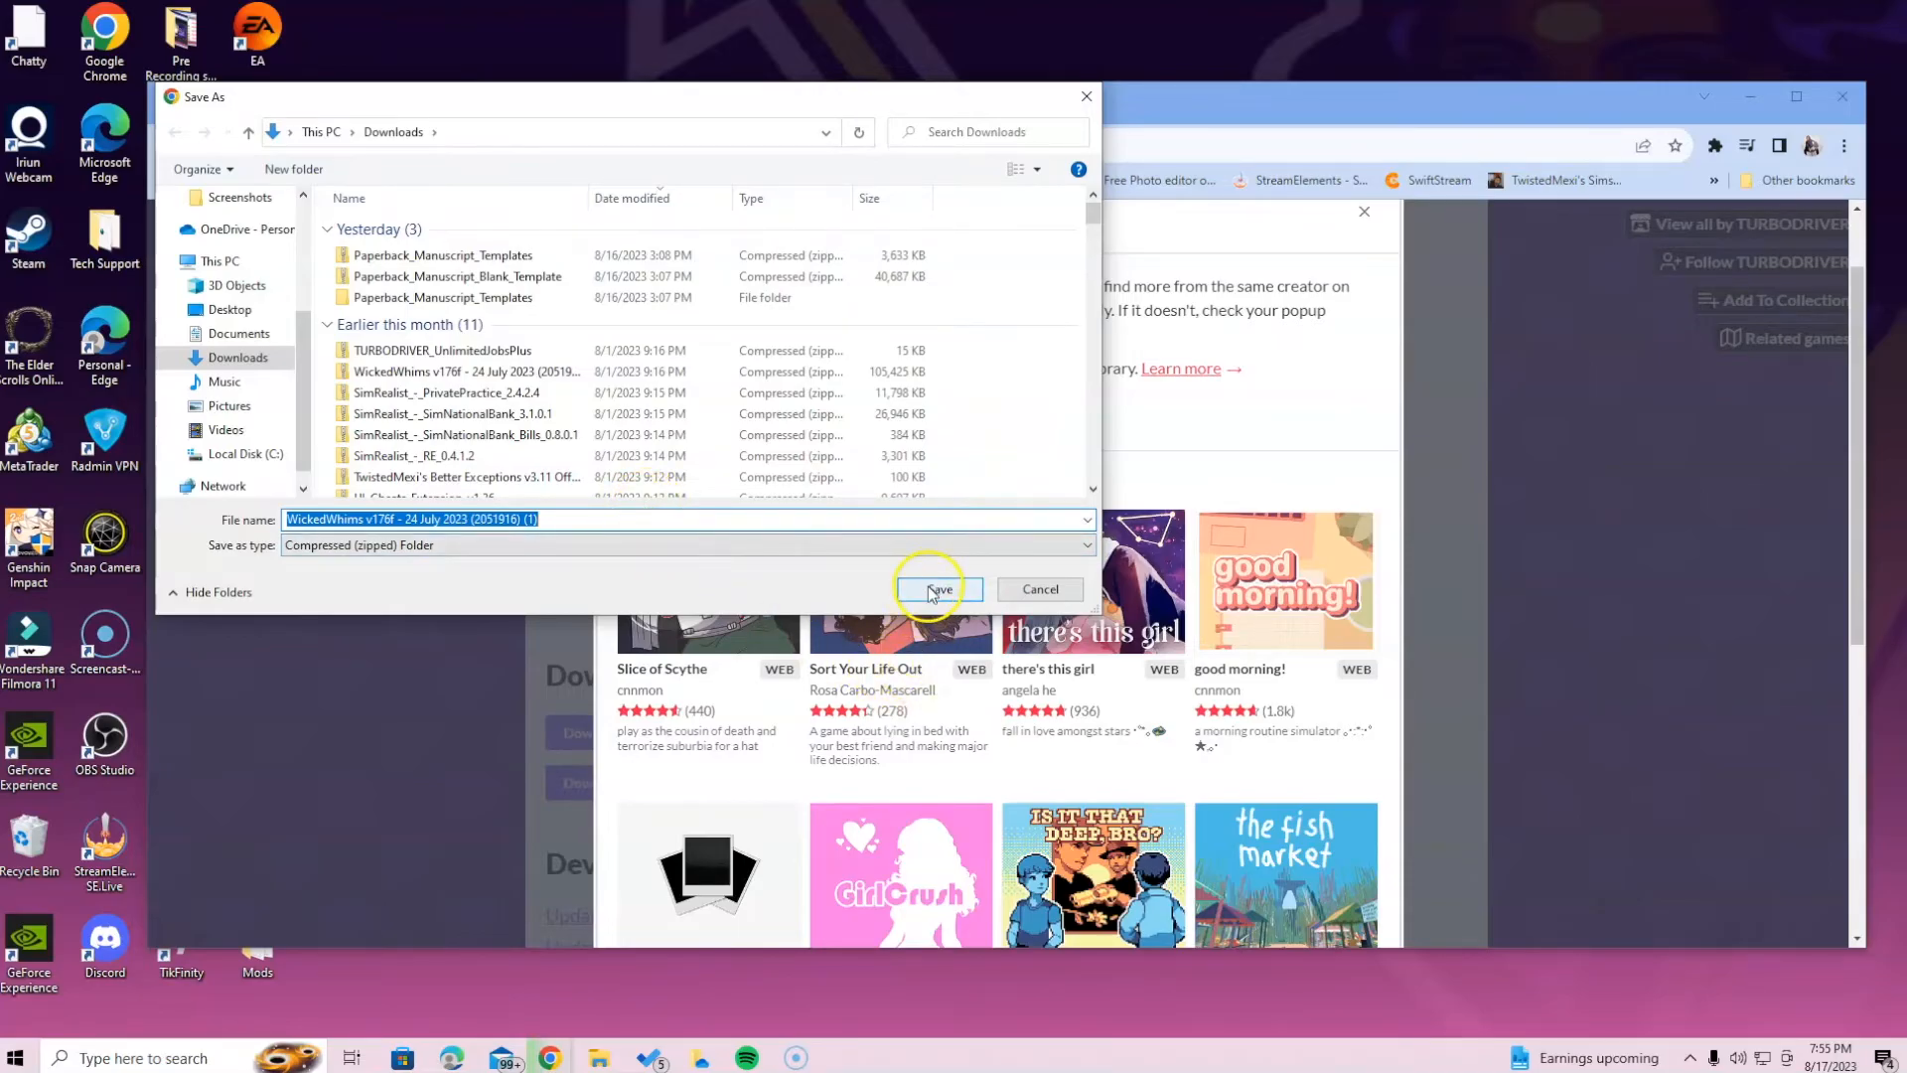
pyautogui.click(934, 592)
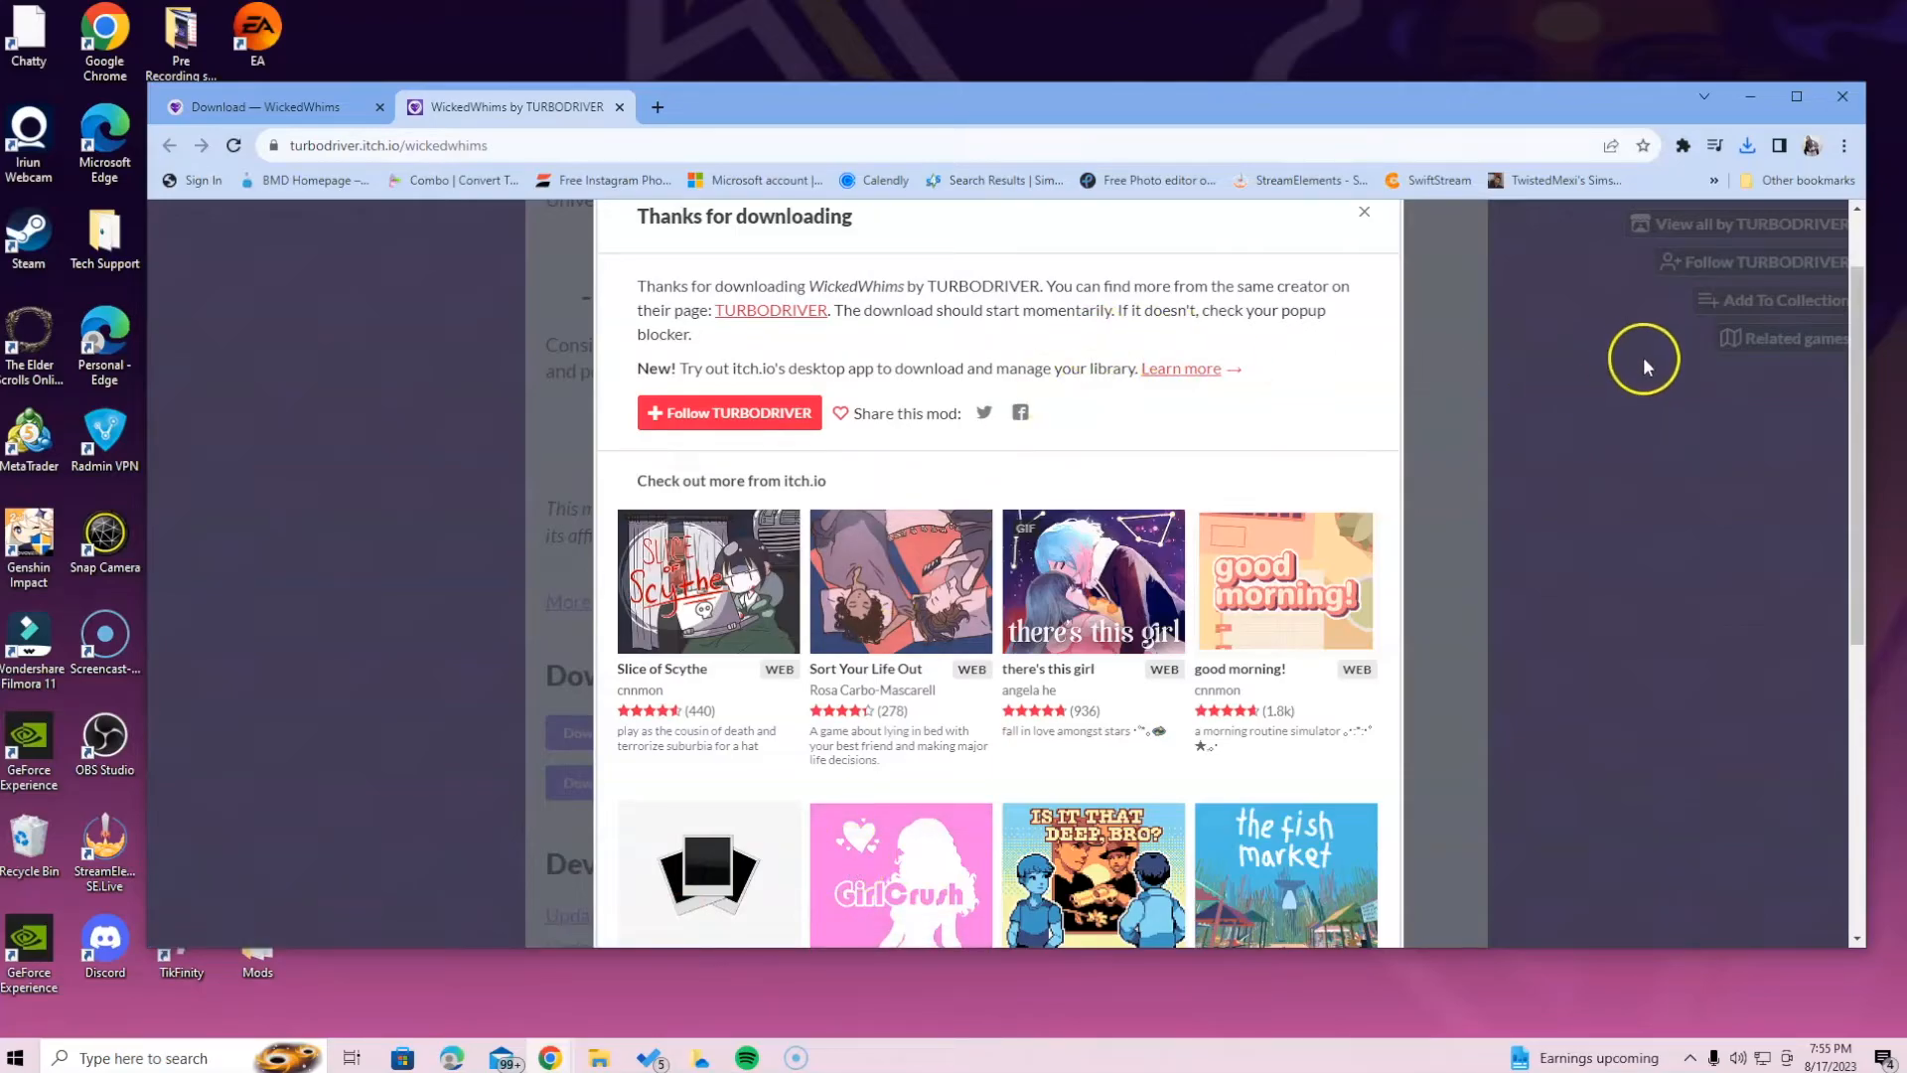
# Open the downloaded WickedWhims zip from the browser's recent downloads, view its contents and close it
pyautogui.click(1748, 146)
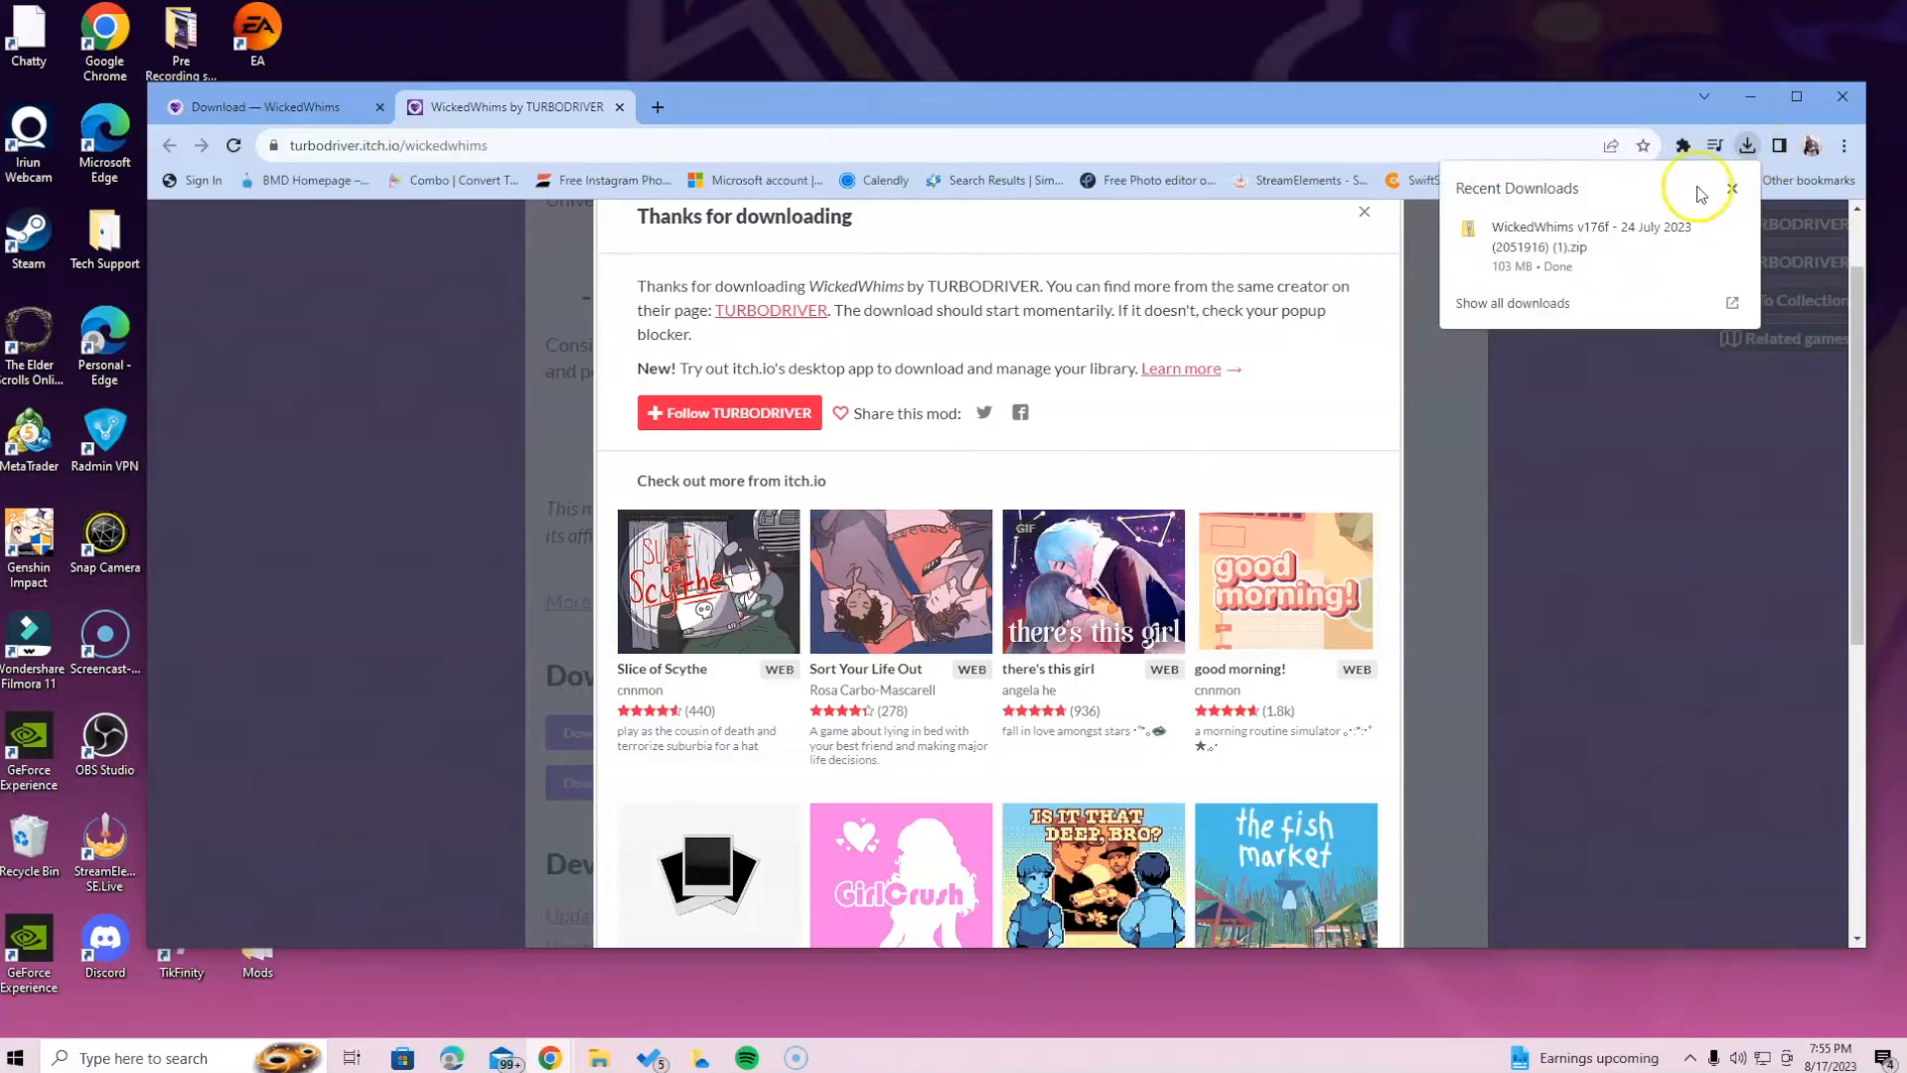
pyautogui.click(1638, 257)
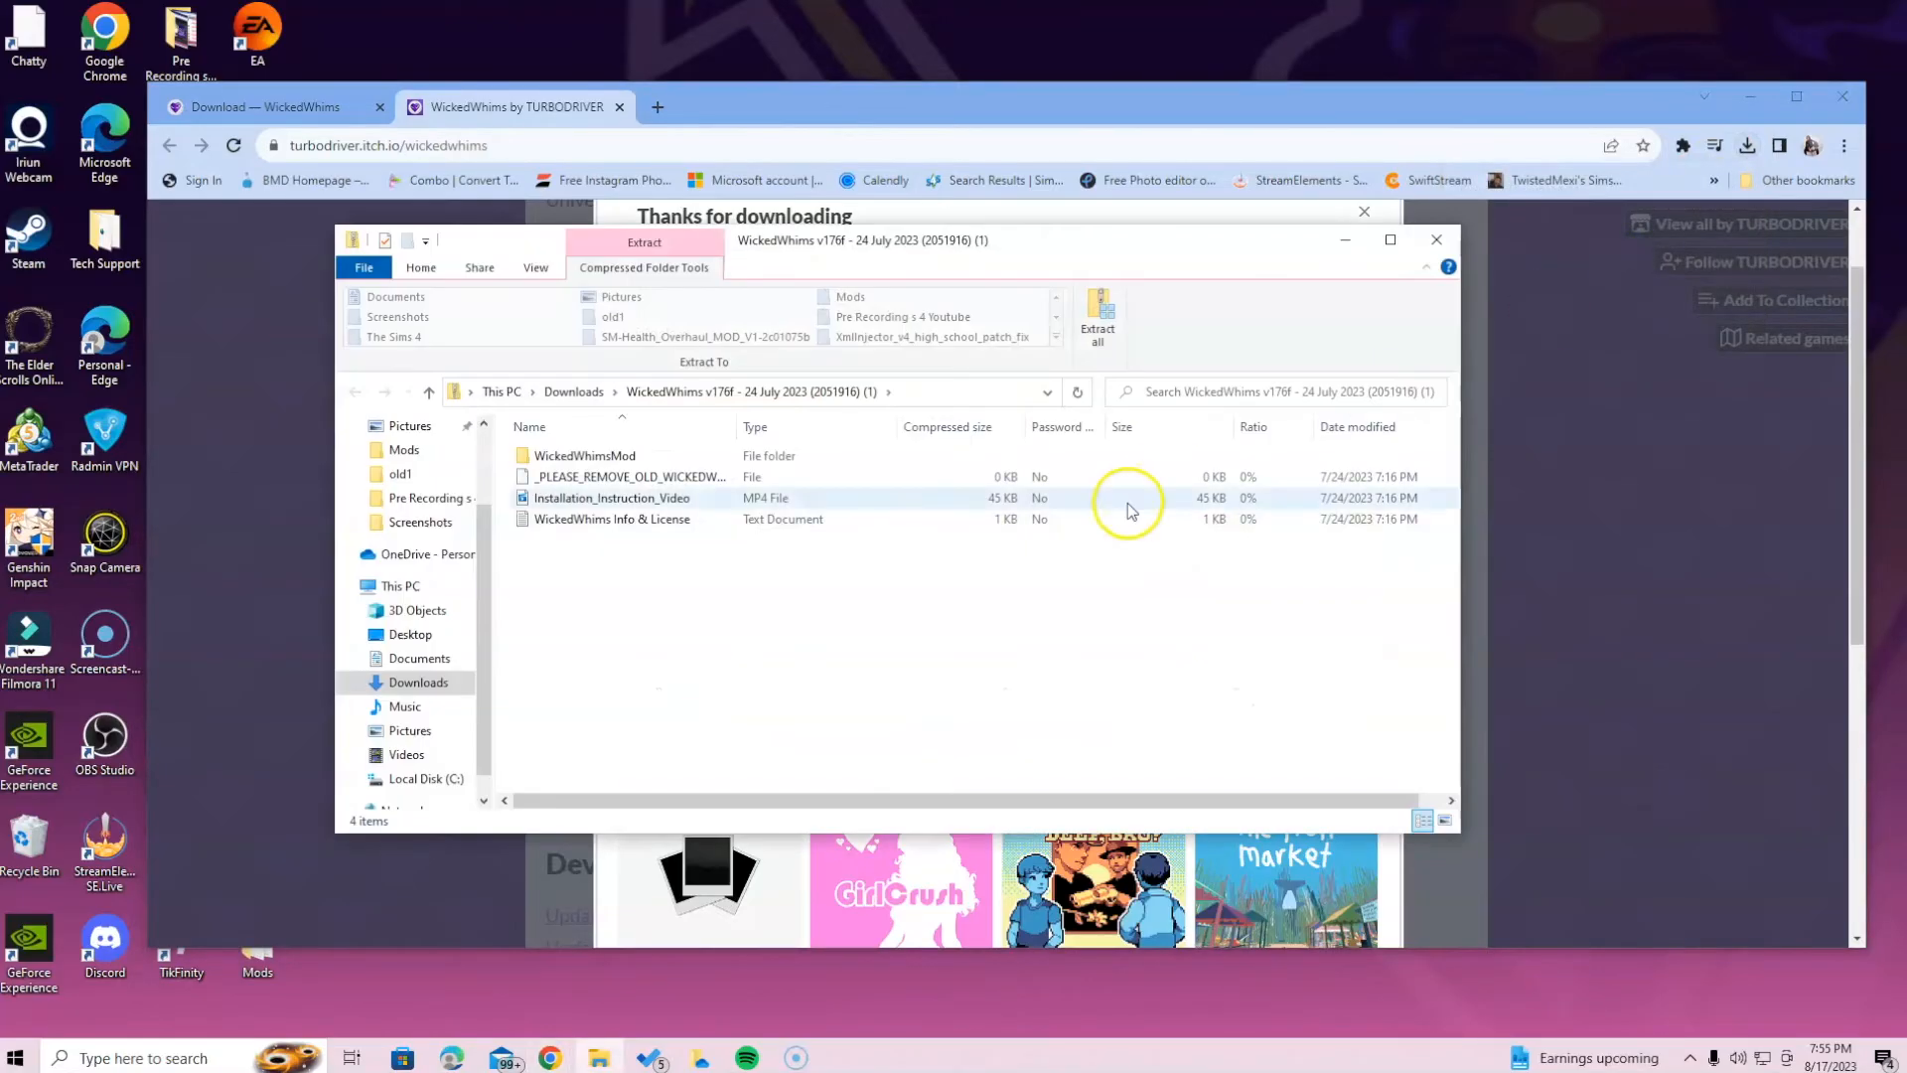
pyautogui.click(1437, 245)
# Extract the WickedWhims v176f zip into its own folder inside the Downloads folder
pyautogui.click(593, 1058)
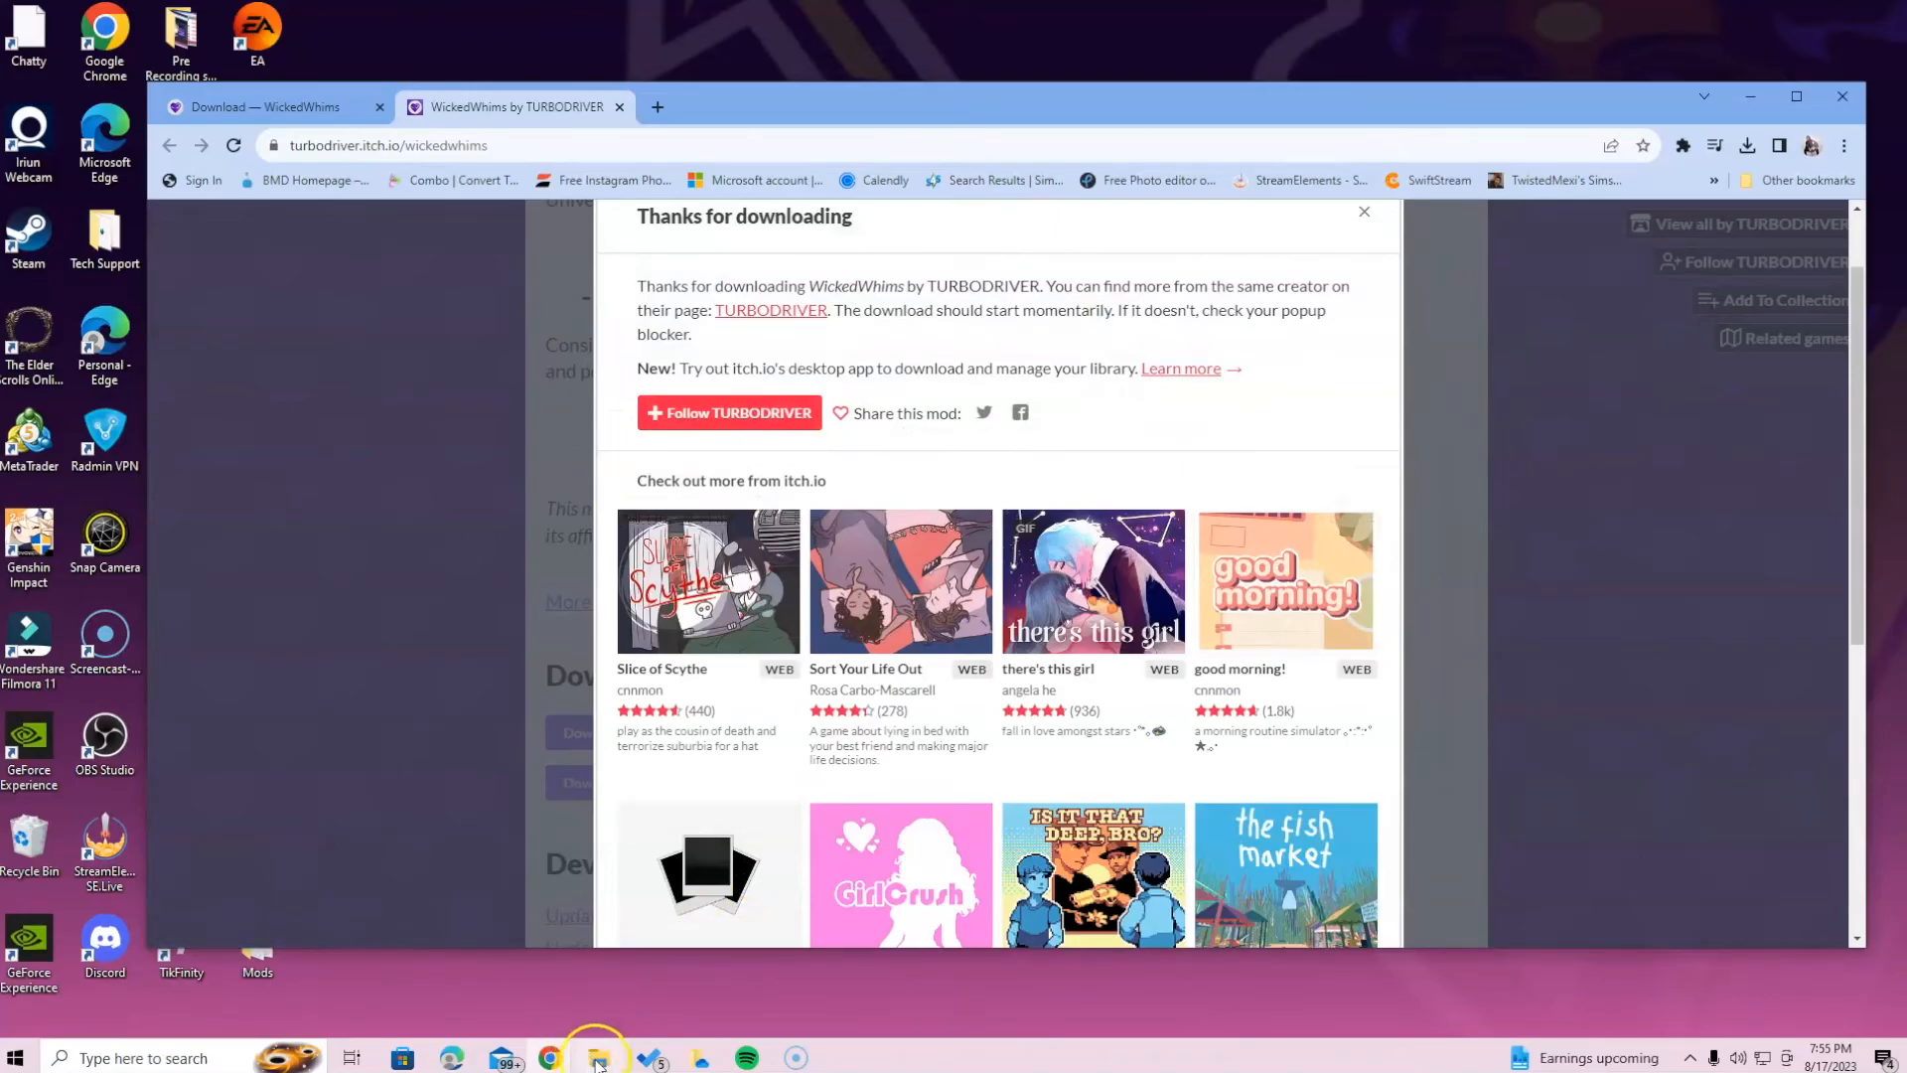
pyautogui.doubleClick(901, 486)
pyautogui.click(616, 486)
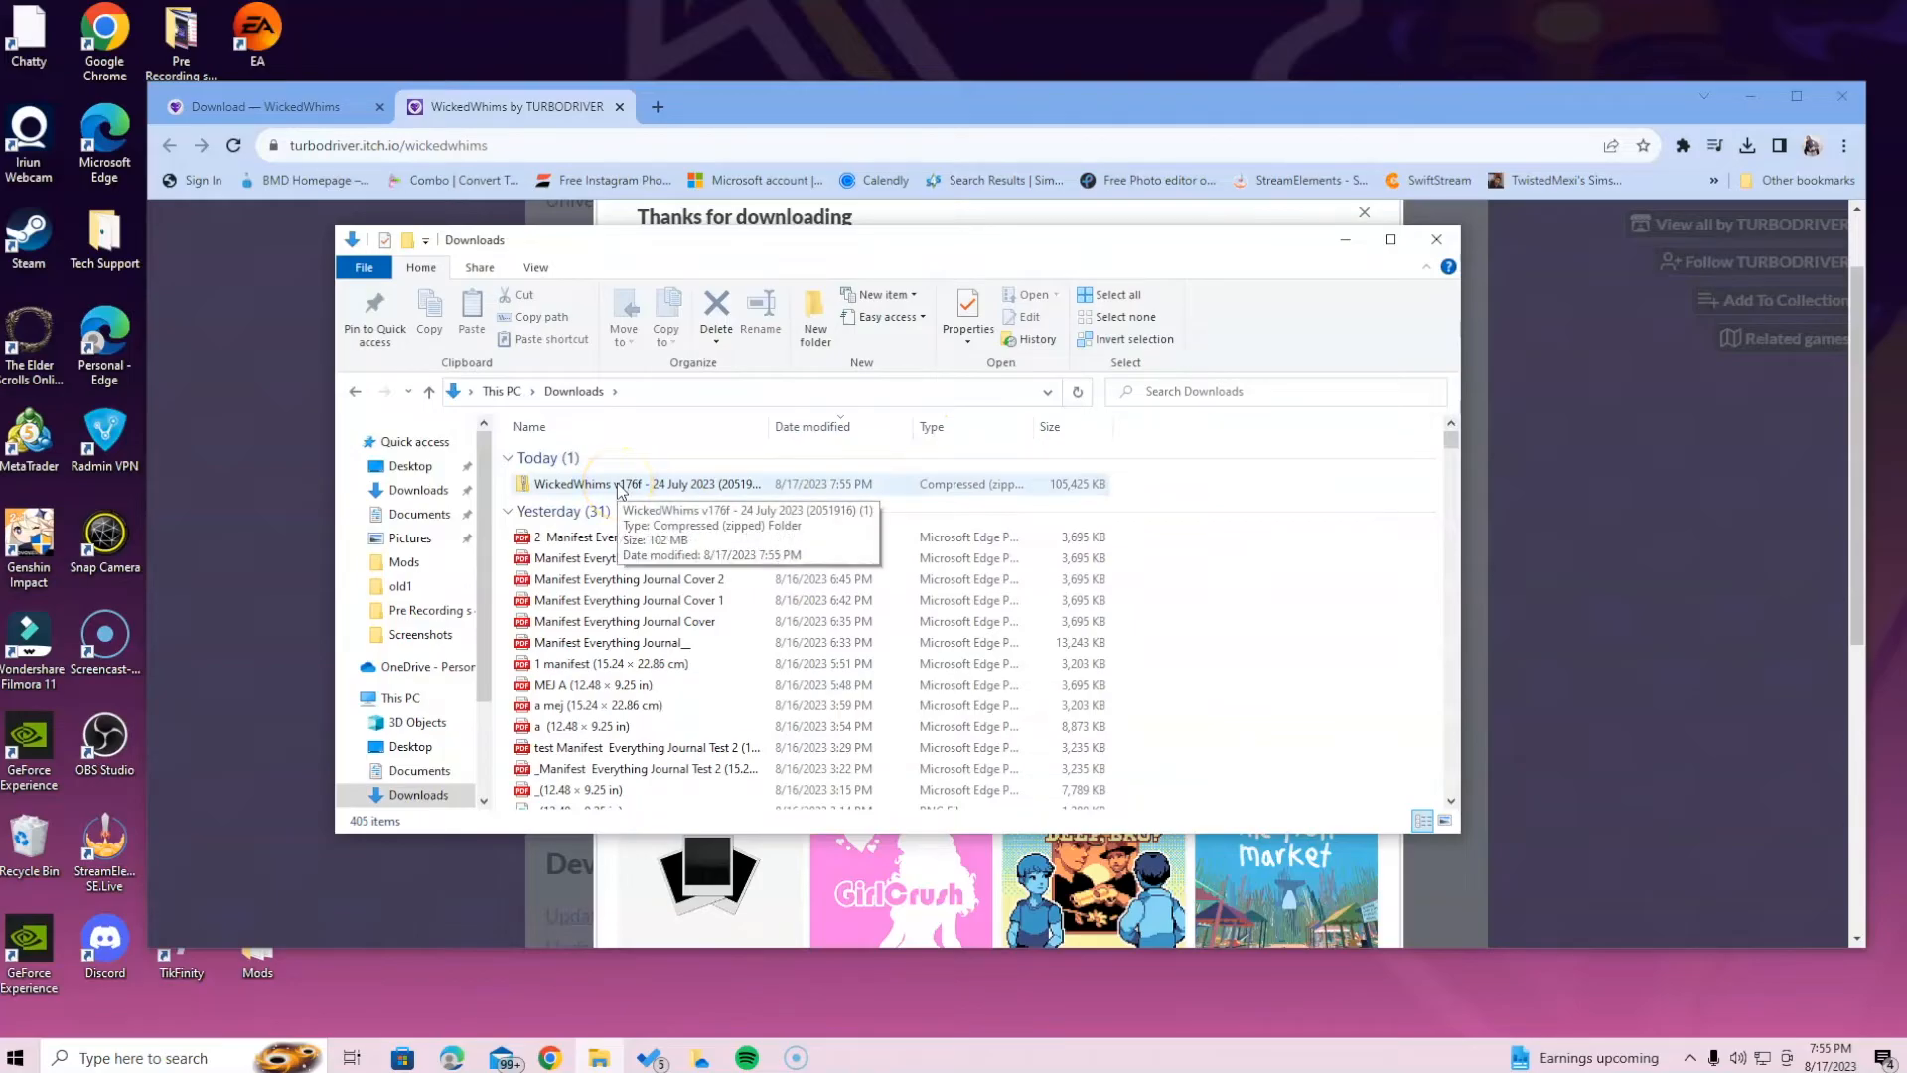
pyautogui.click(616, 486)
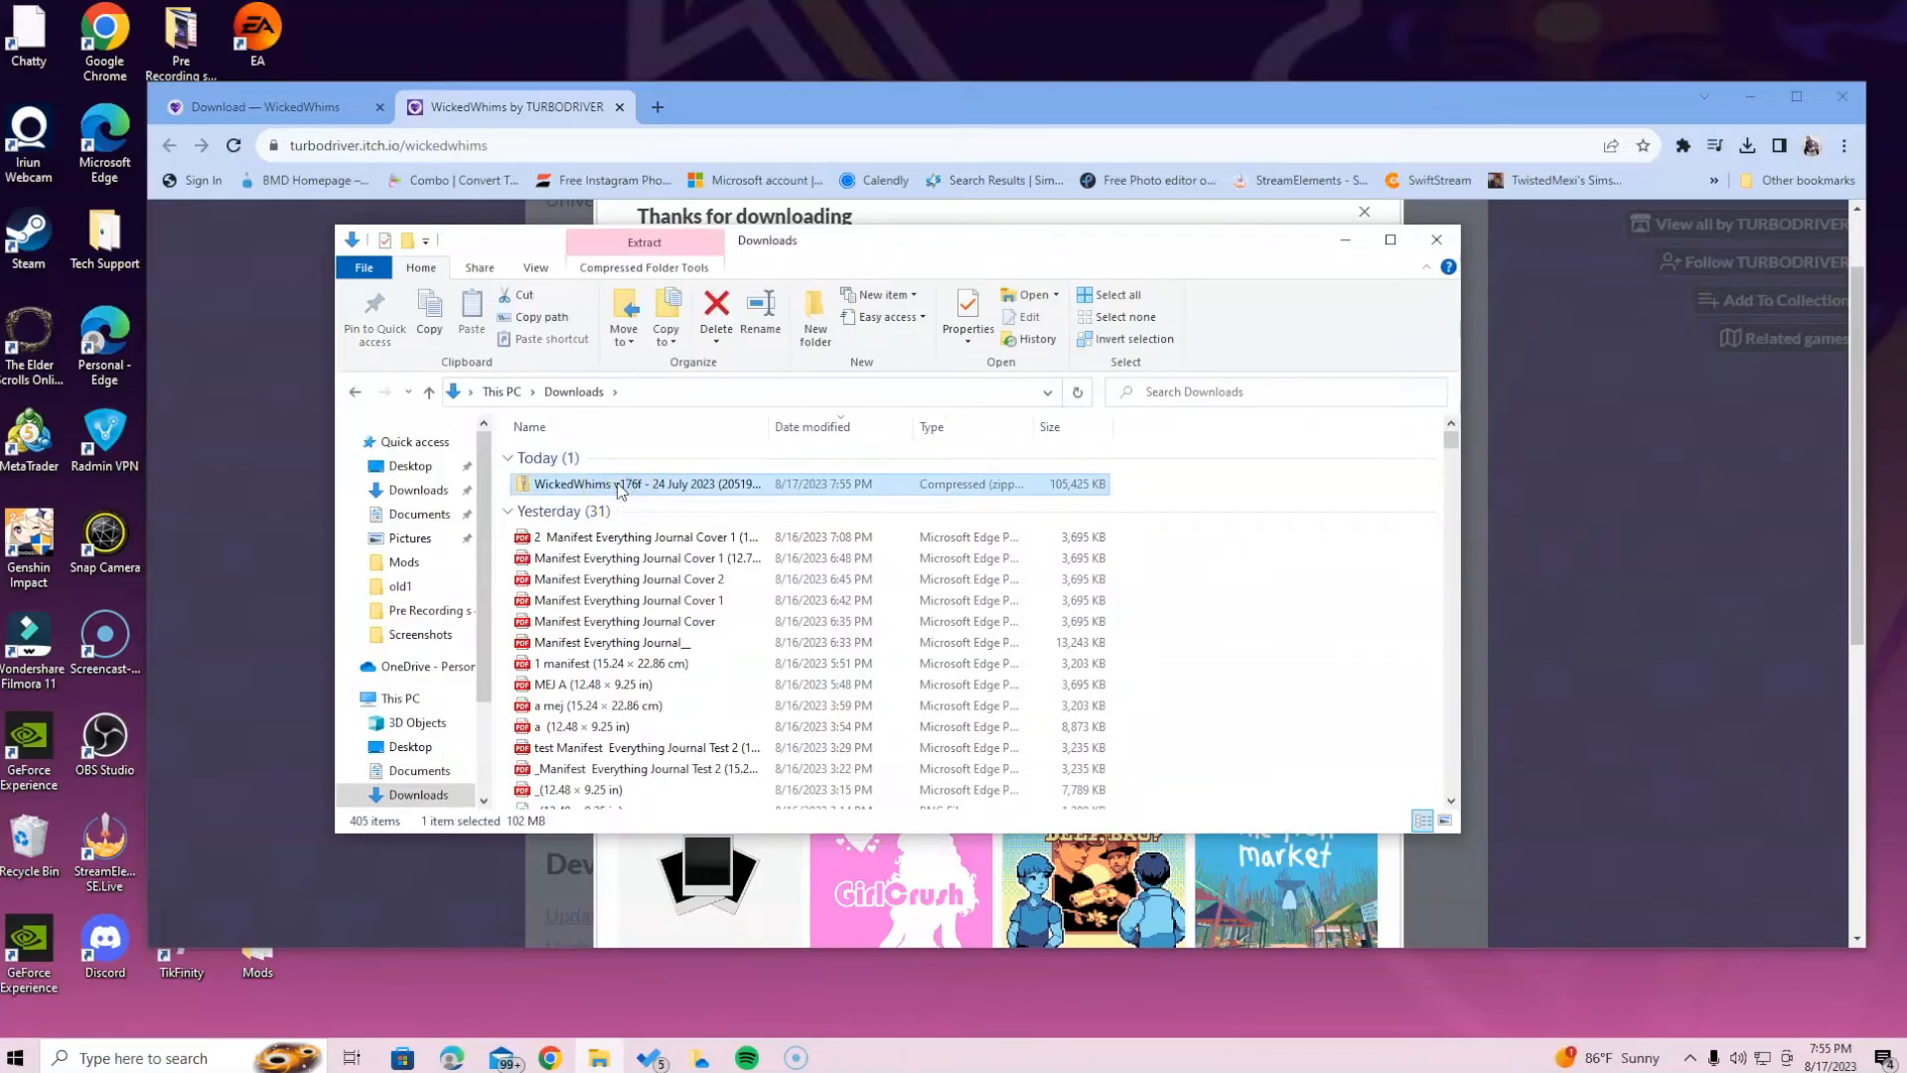
pyautogui.rightClick(618, 487)
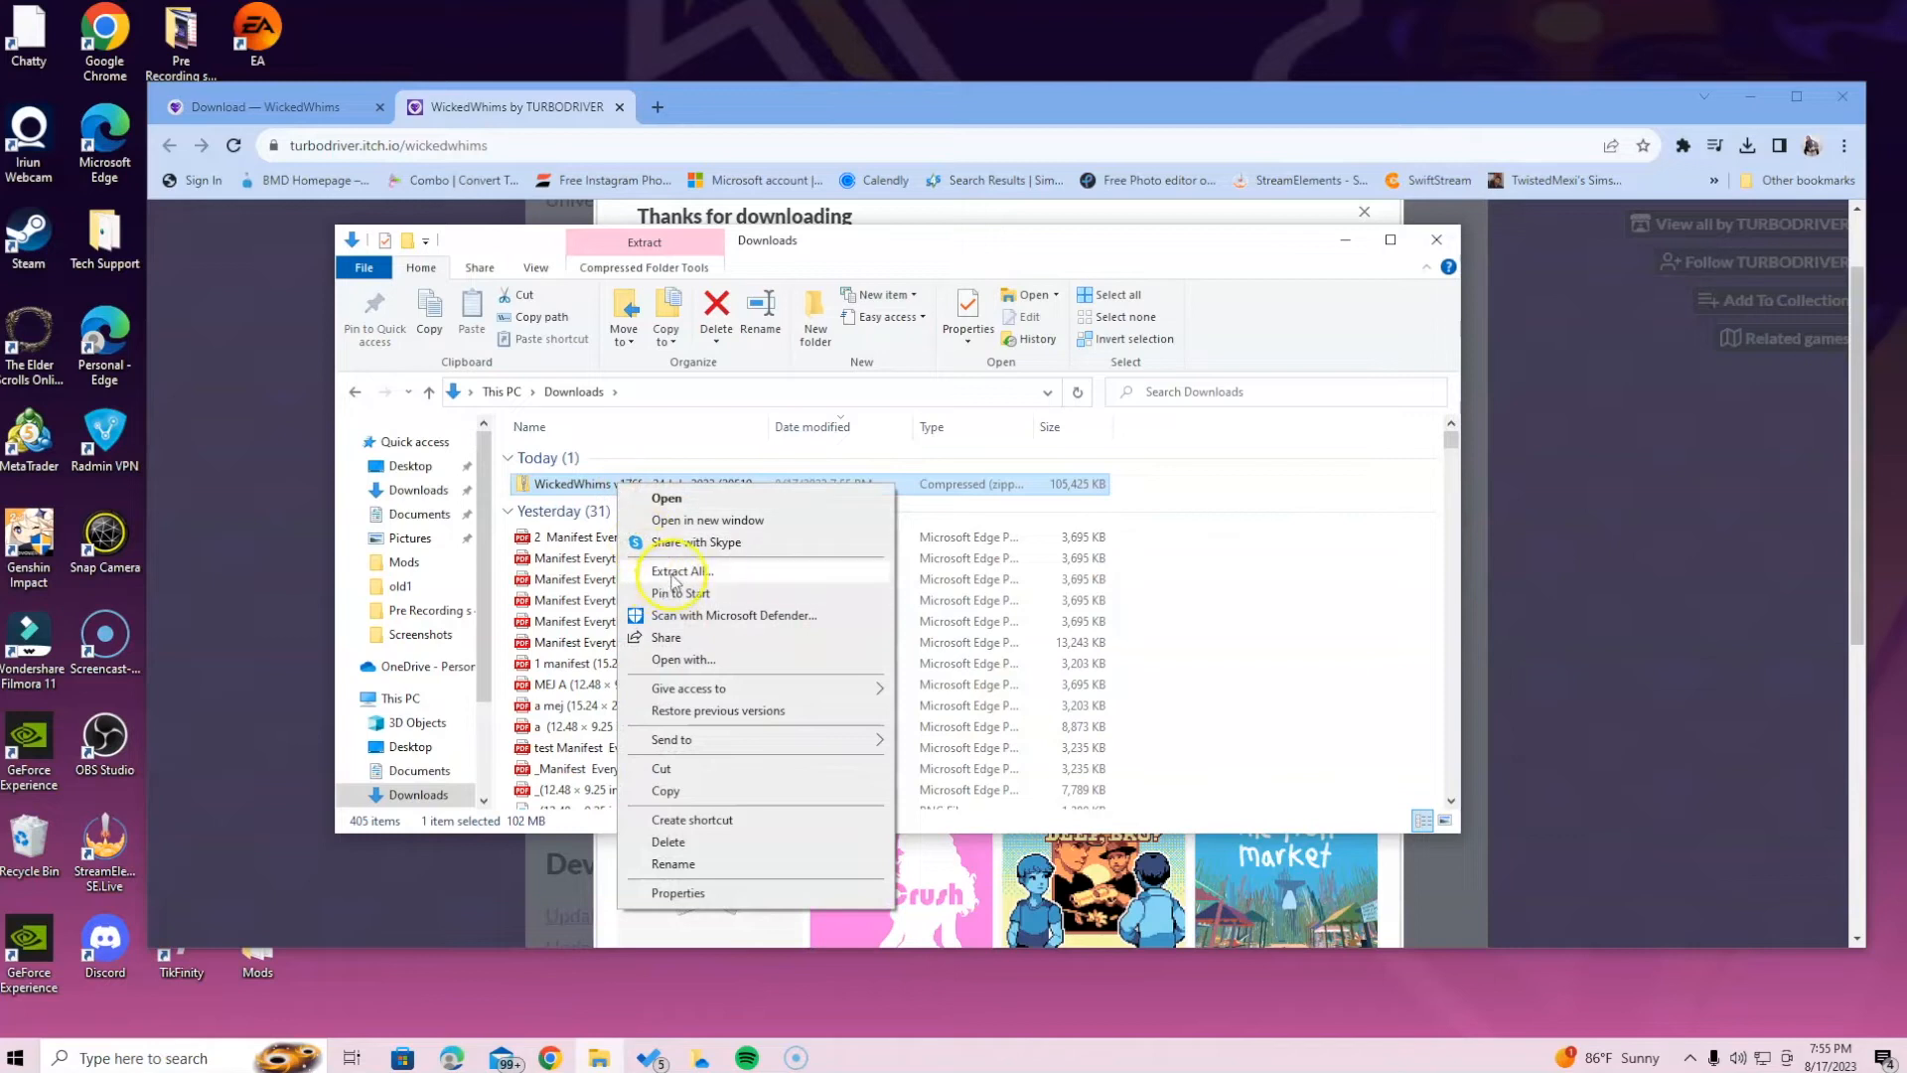
pyautogui.click(676, 568)
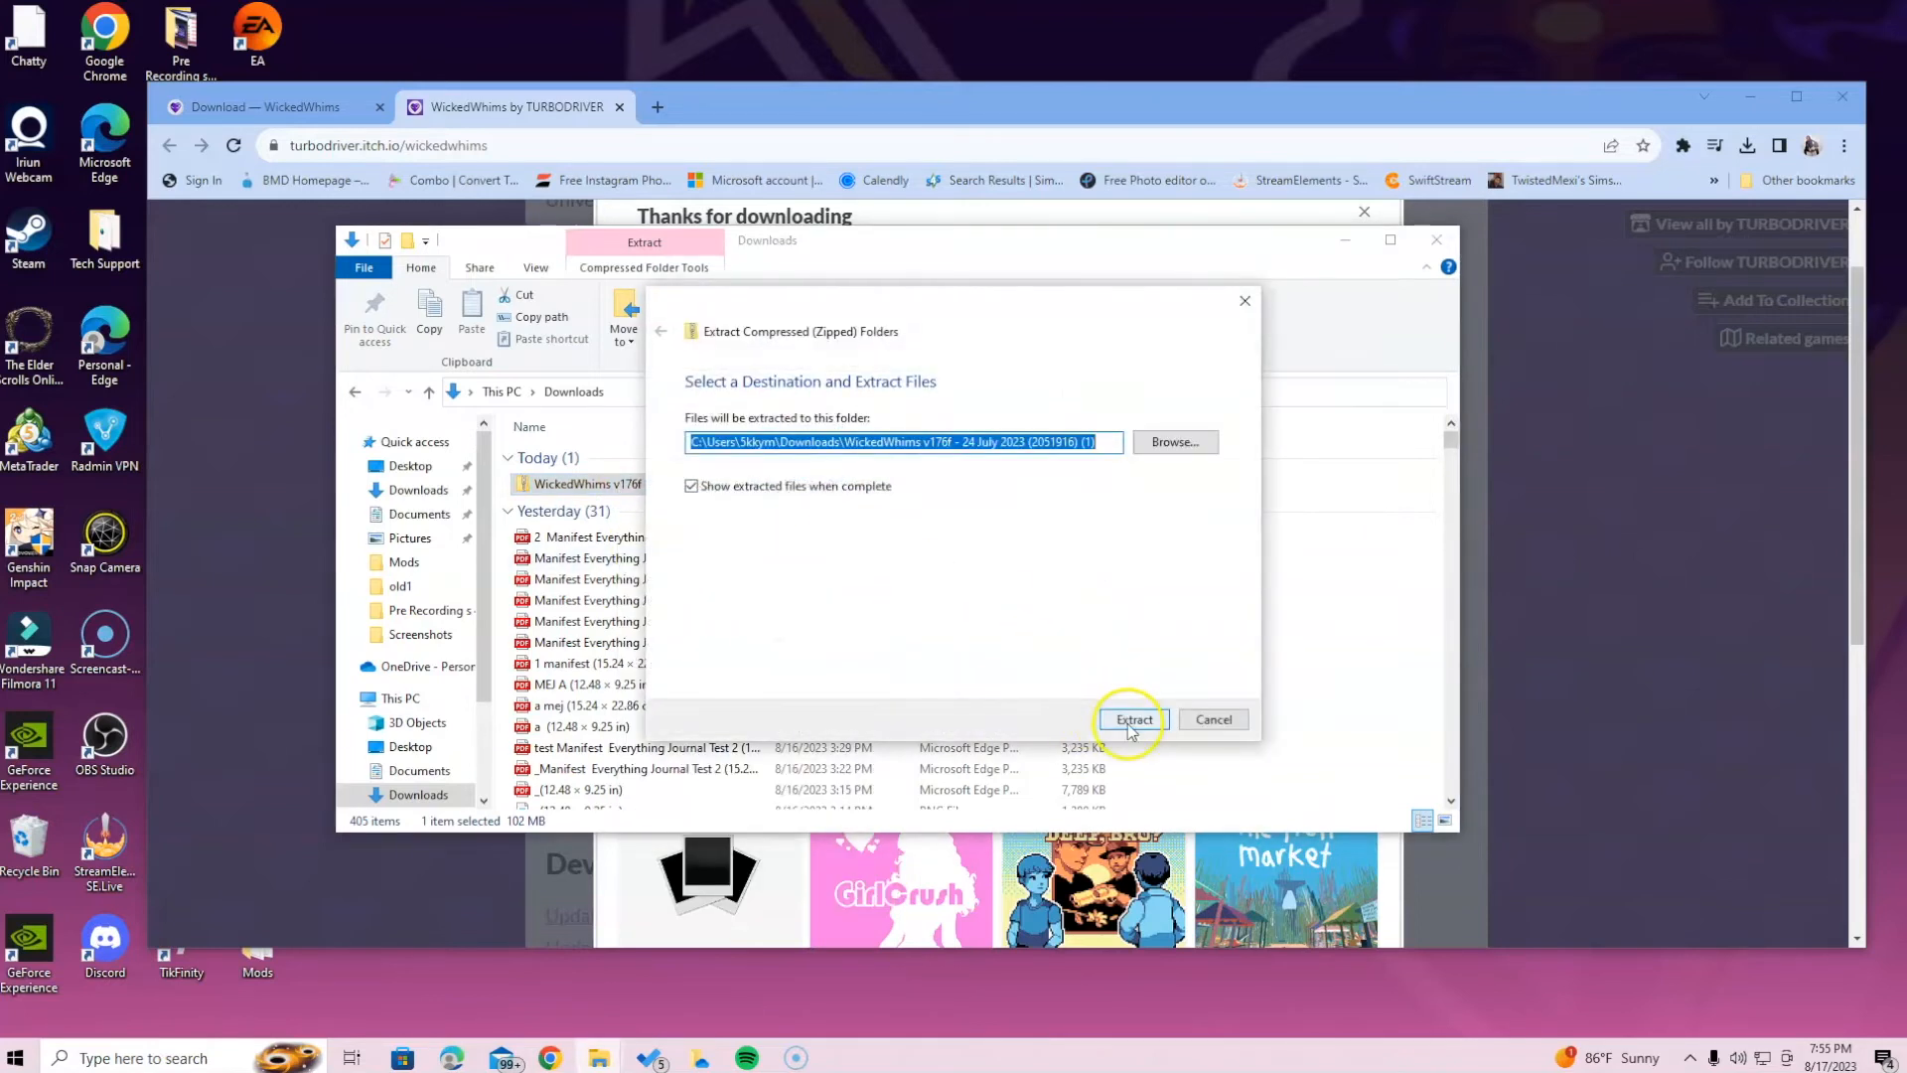
pyautogui.click(1130, 720)
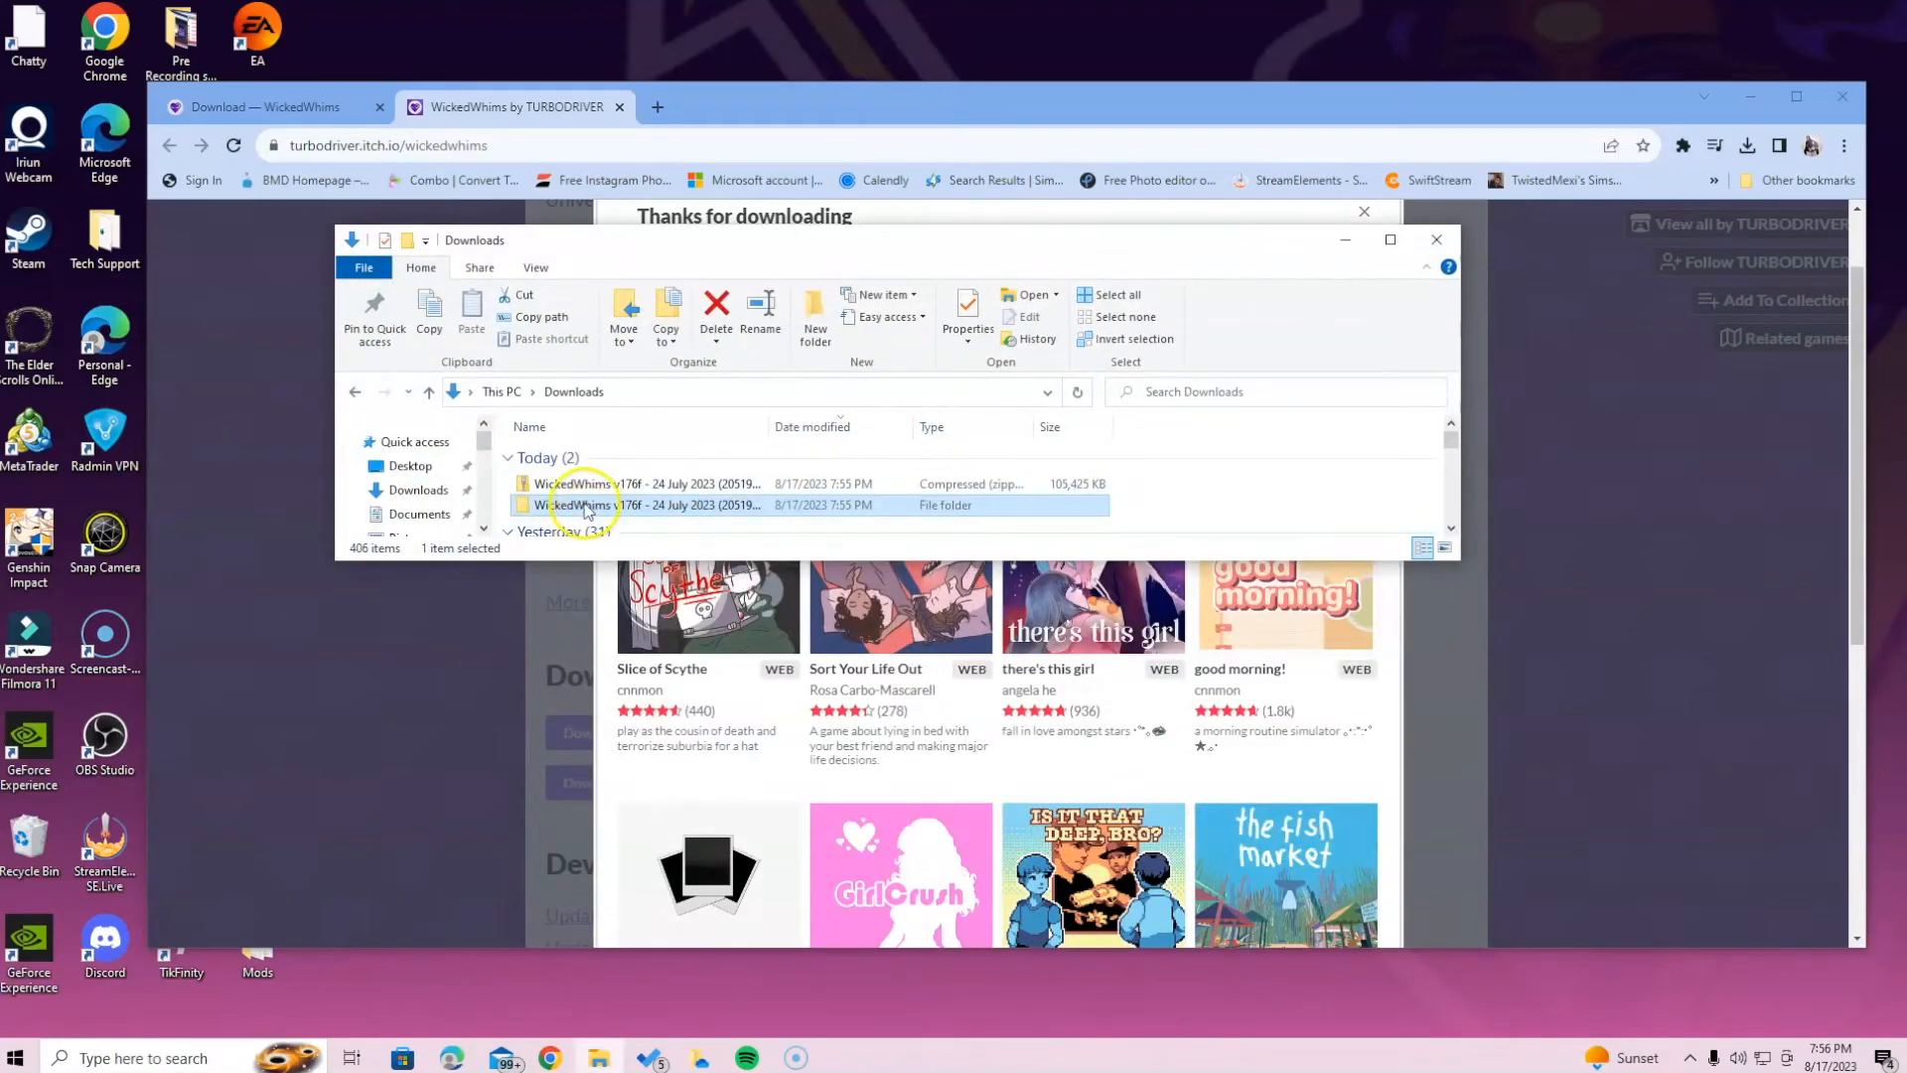
pyautogui.click(585, 505)
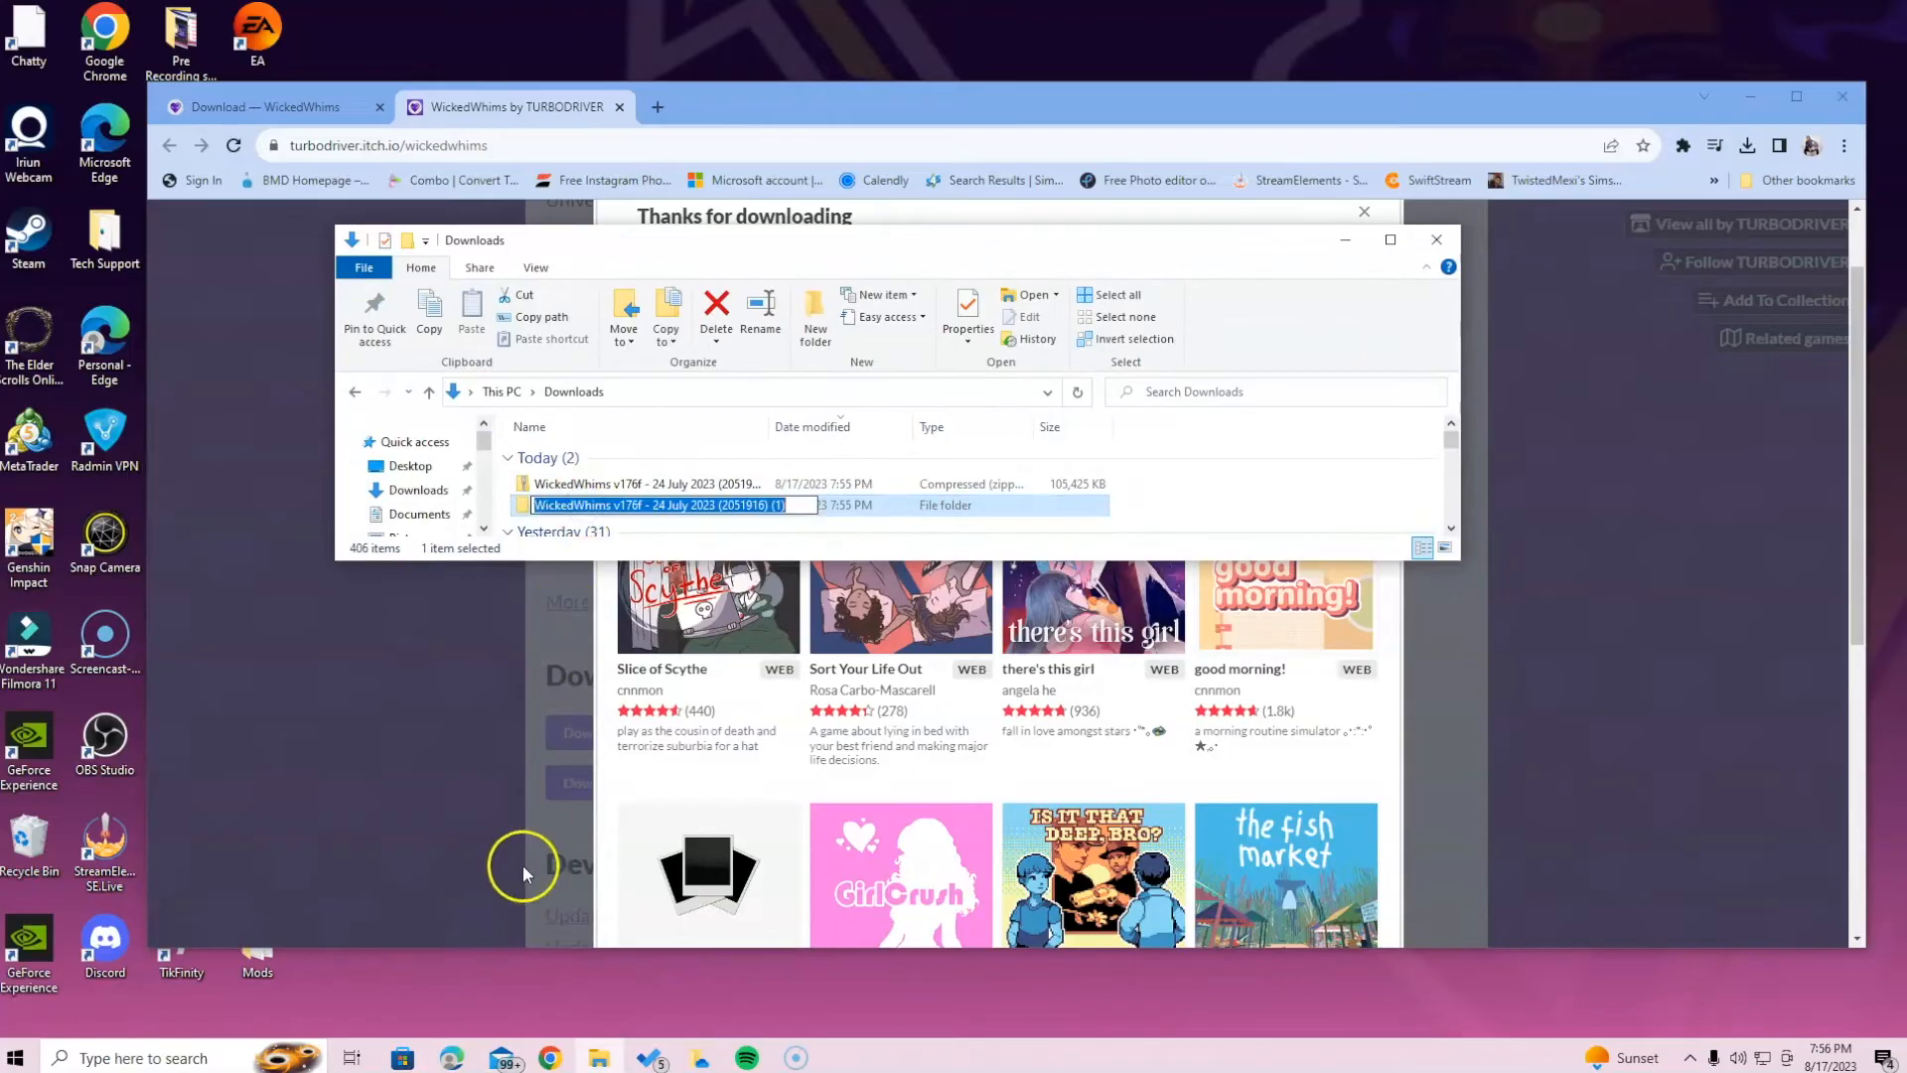
pyautogui.click(1237, 473)
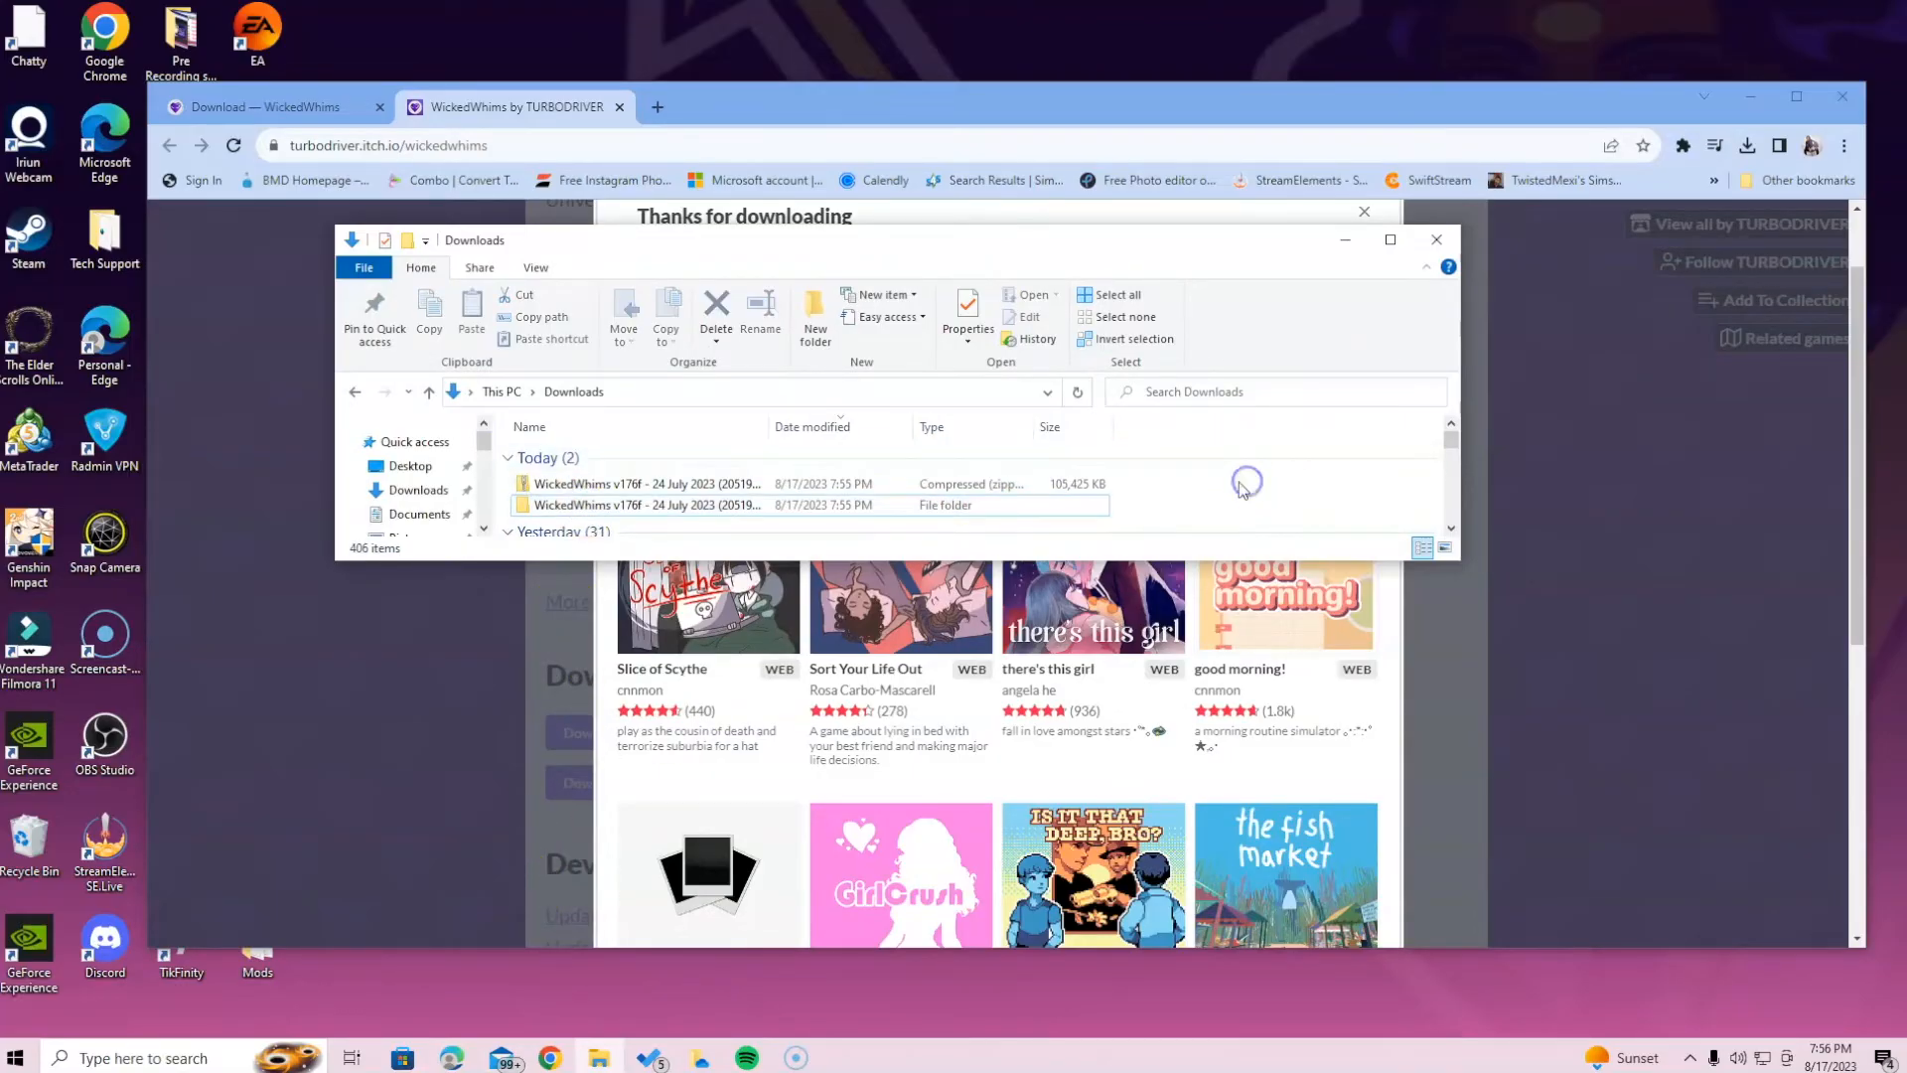
# Open the desktop Mods folder alongside Downloads and check the files inside the extracted WickedWhimsMod folder
pyautogui.doubleClick(259, 963)
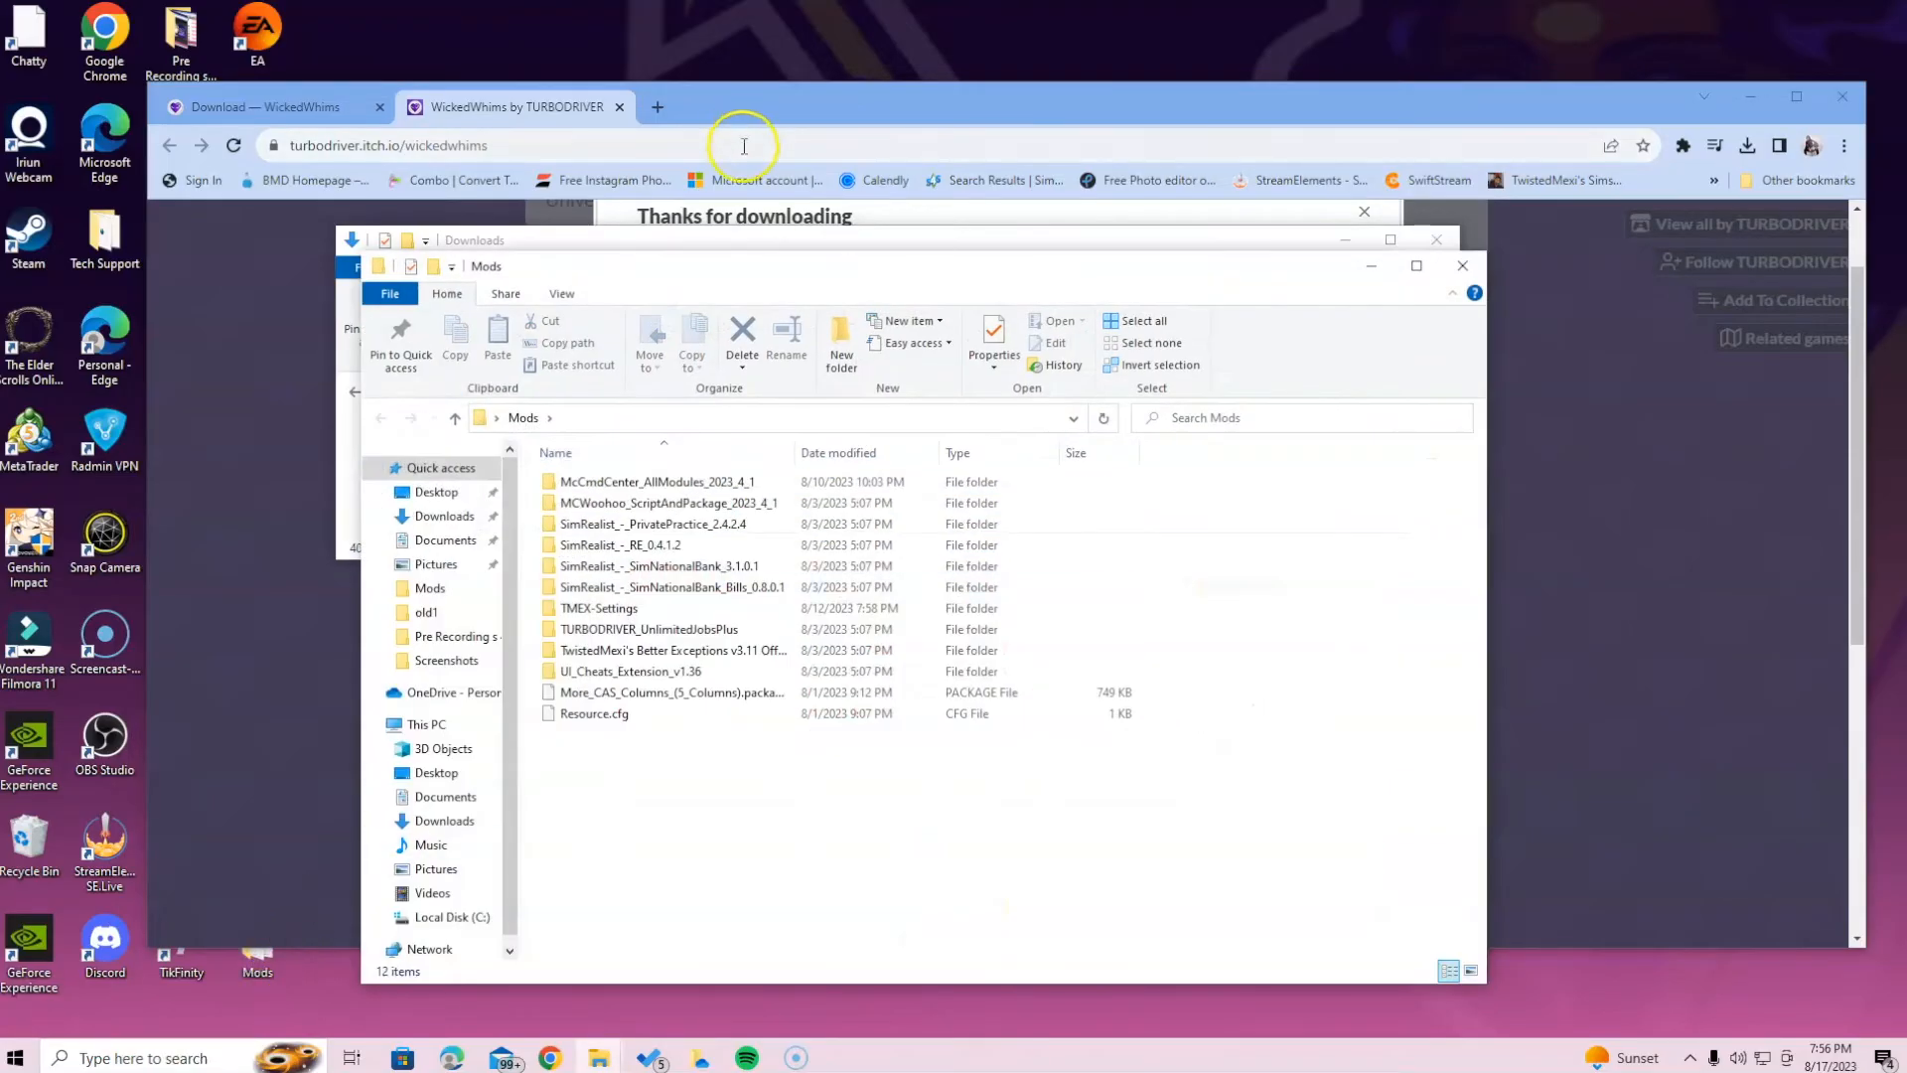
pyautogui.moveTo(746, 273); pyautogui.dragTo(737, 152)
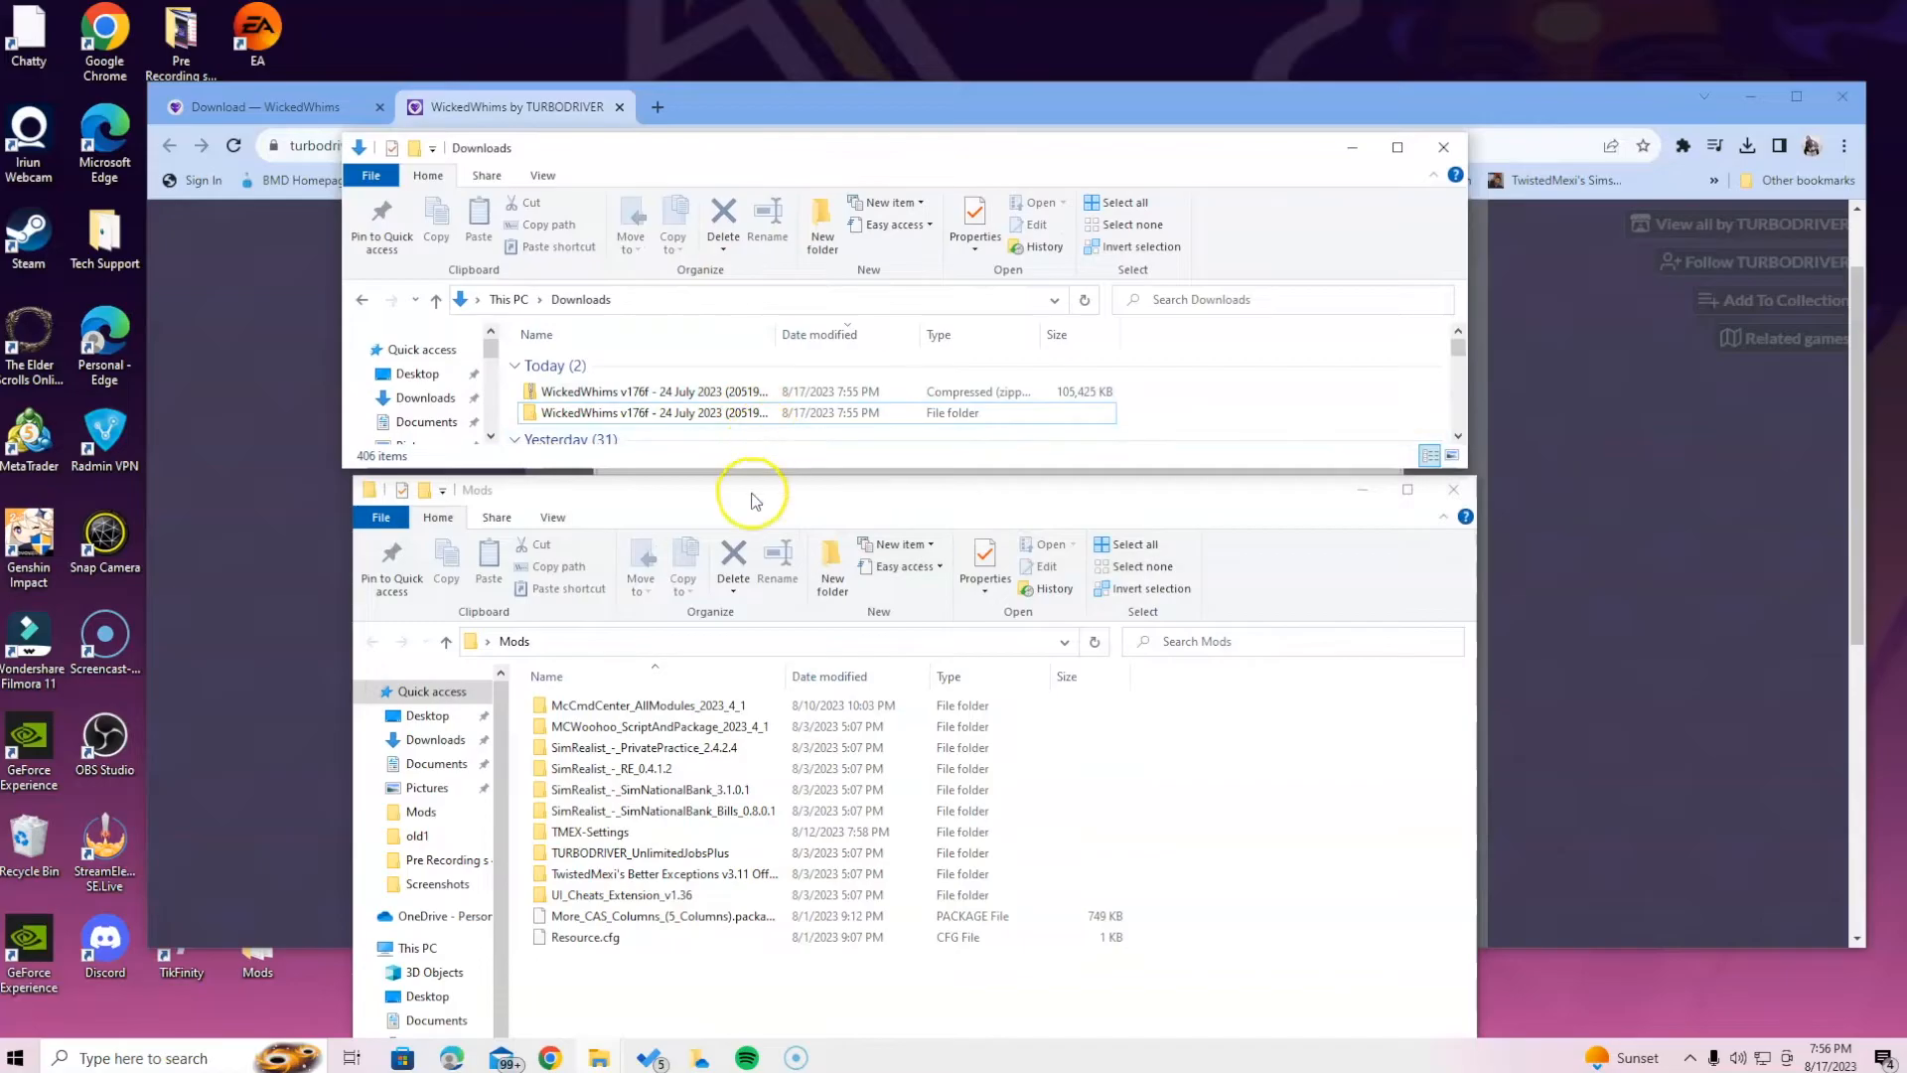
pyautogui.click(552, 413)
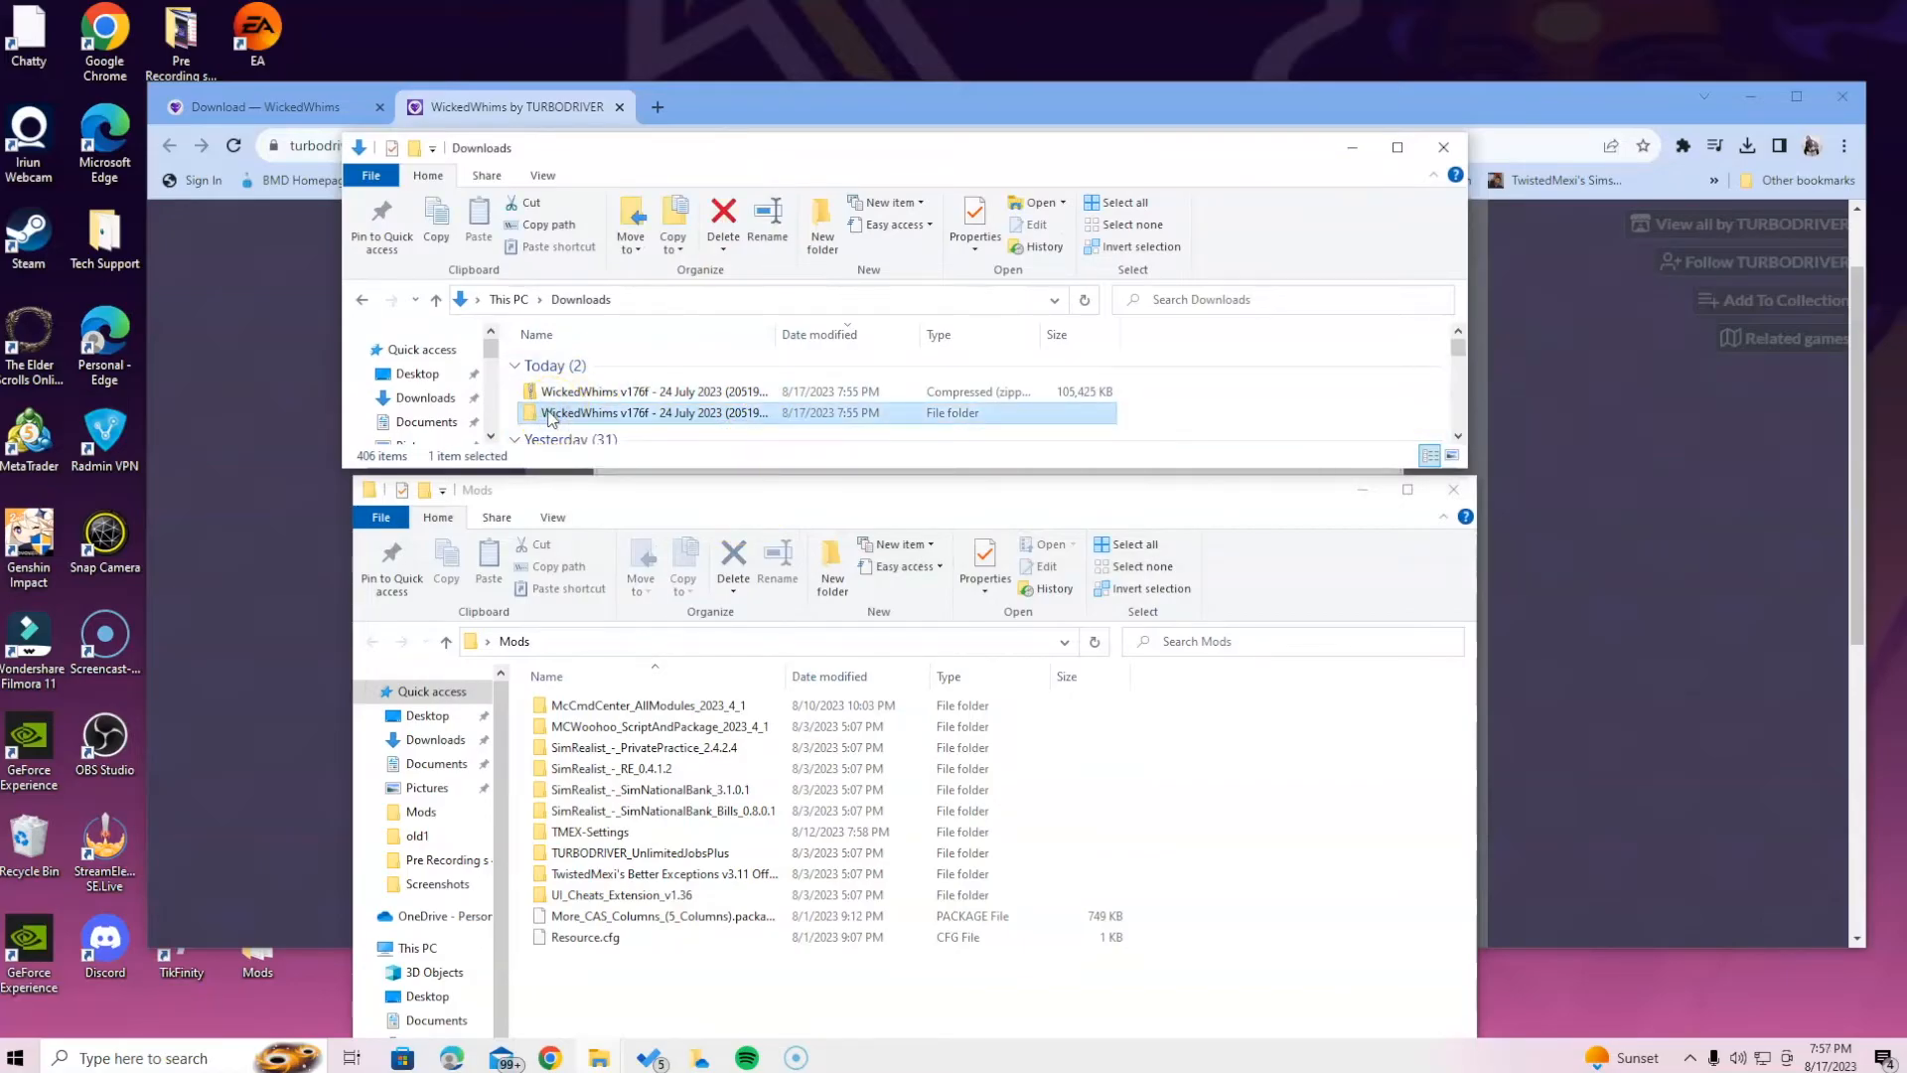
pyautogui.doubleClick(552, 413)
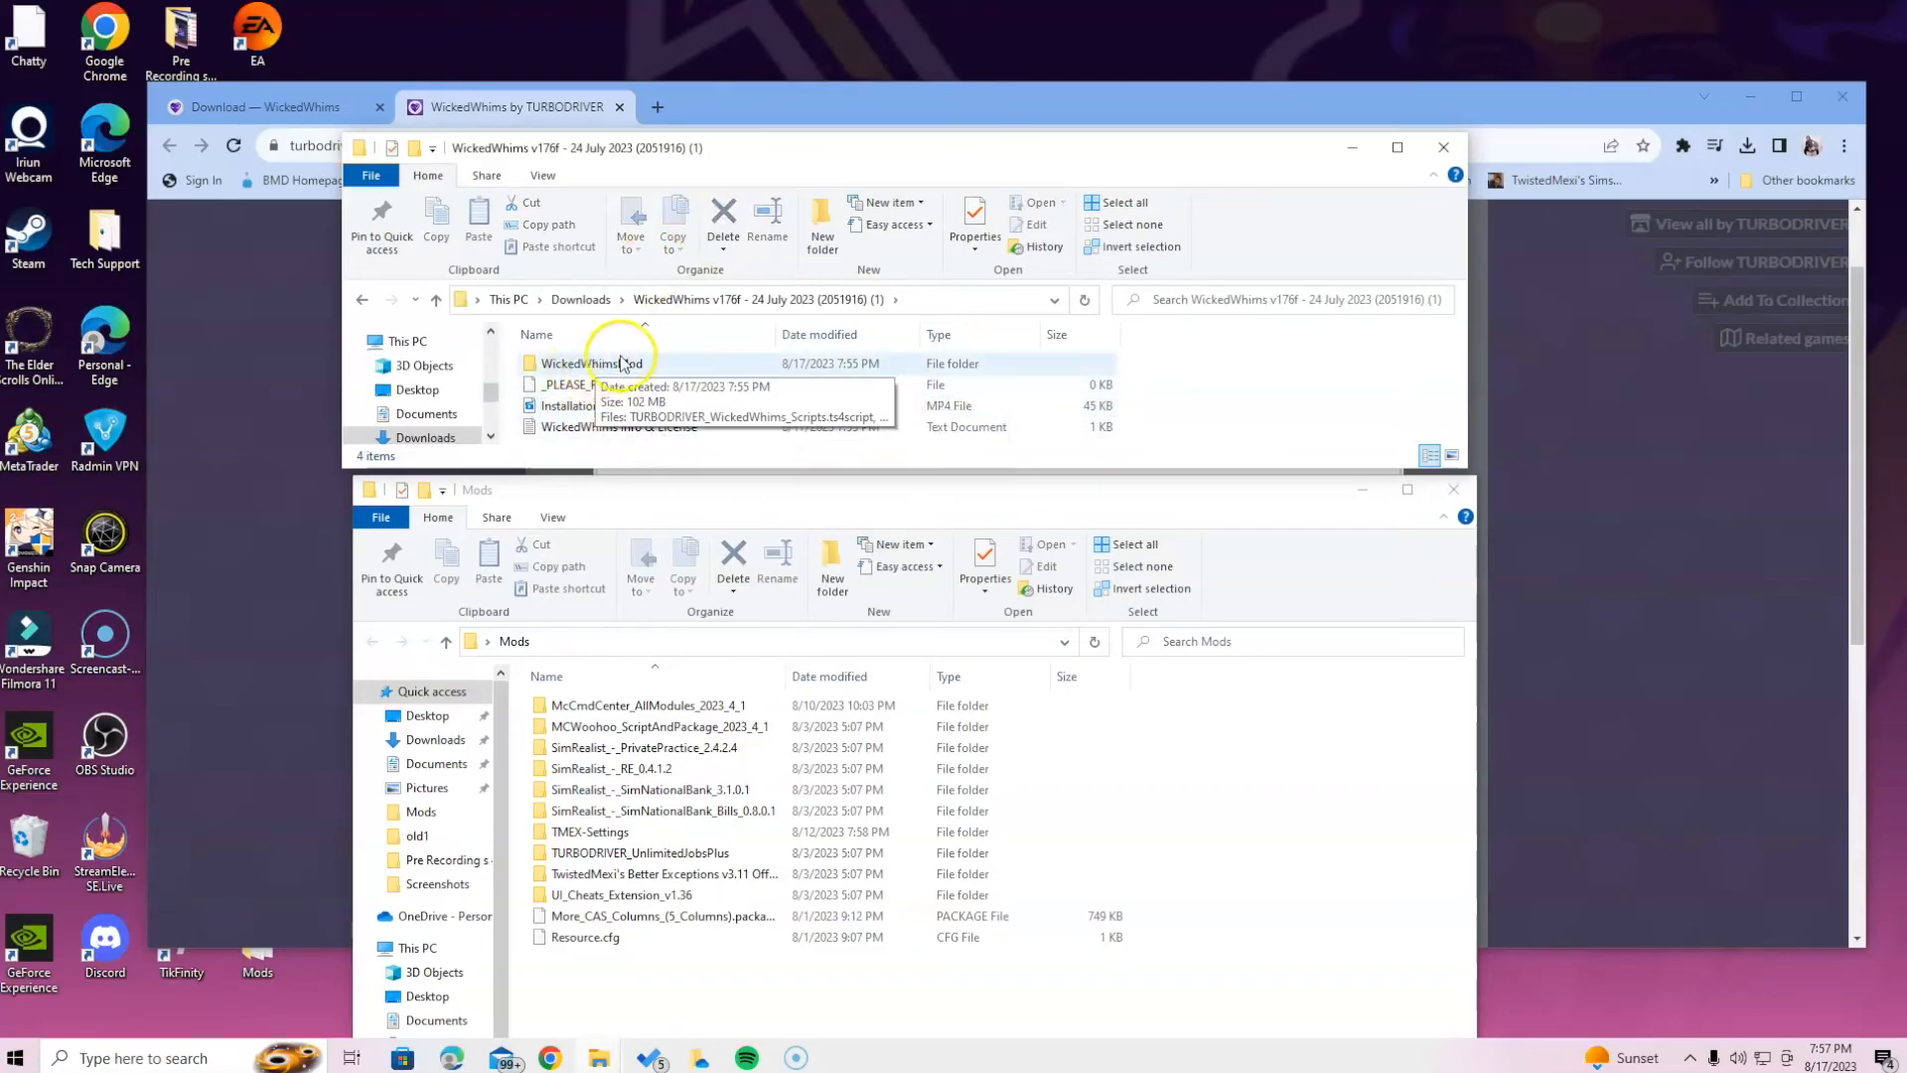
pyautogui.doubleClick(563, 363)
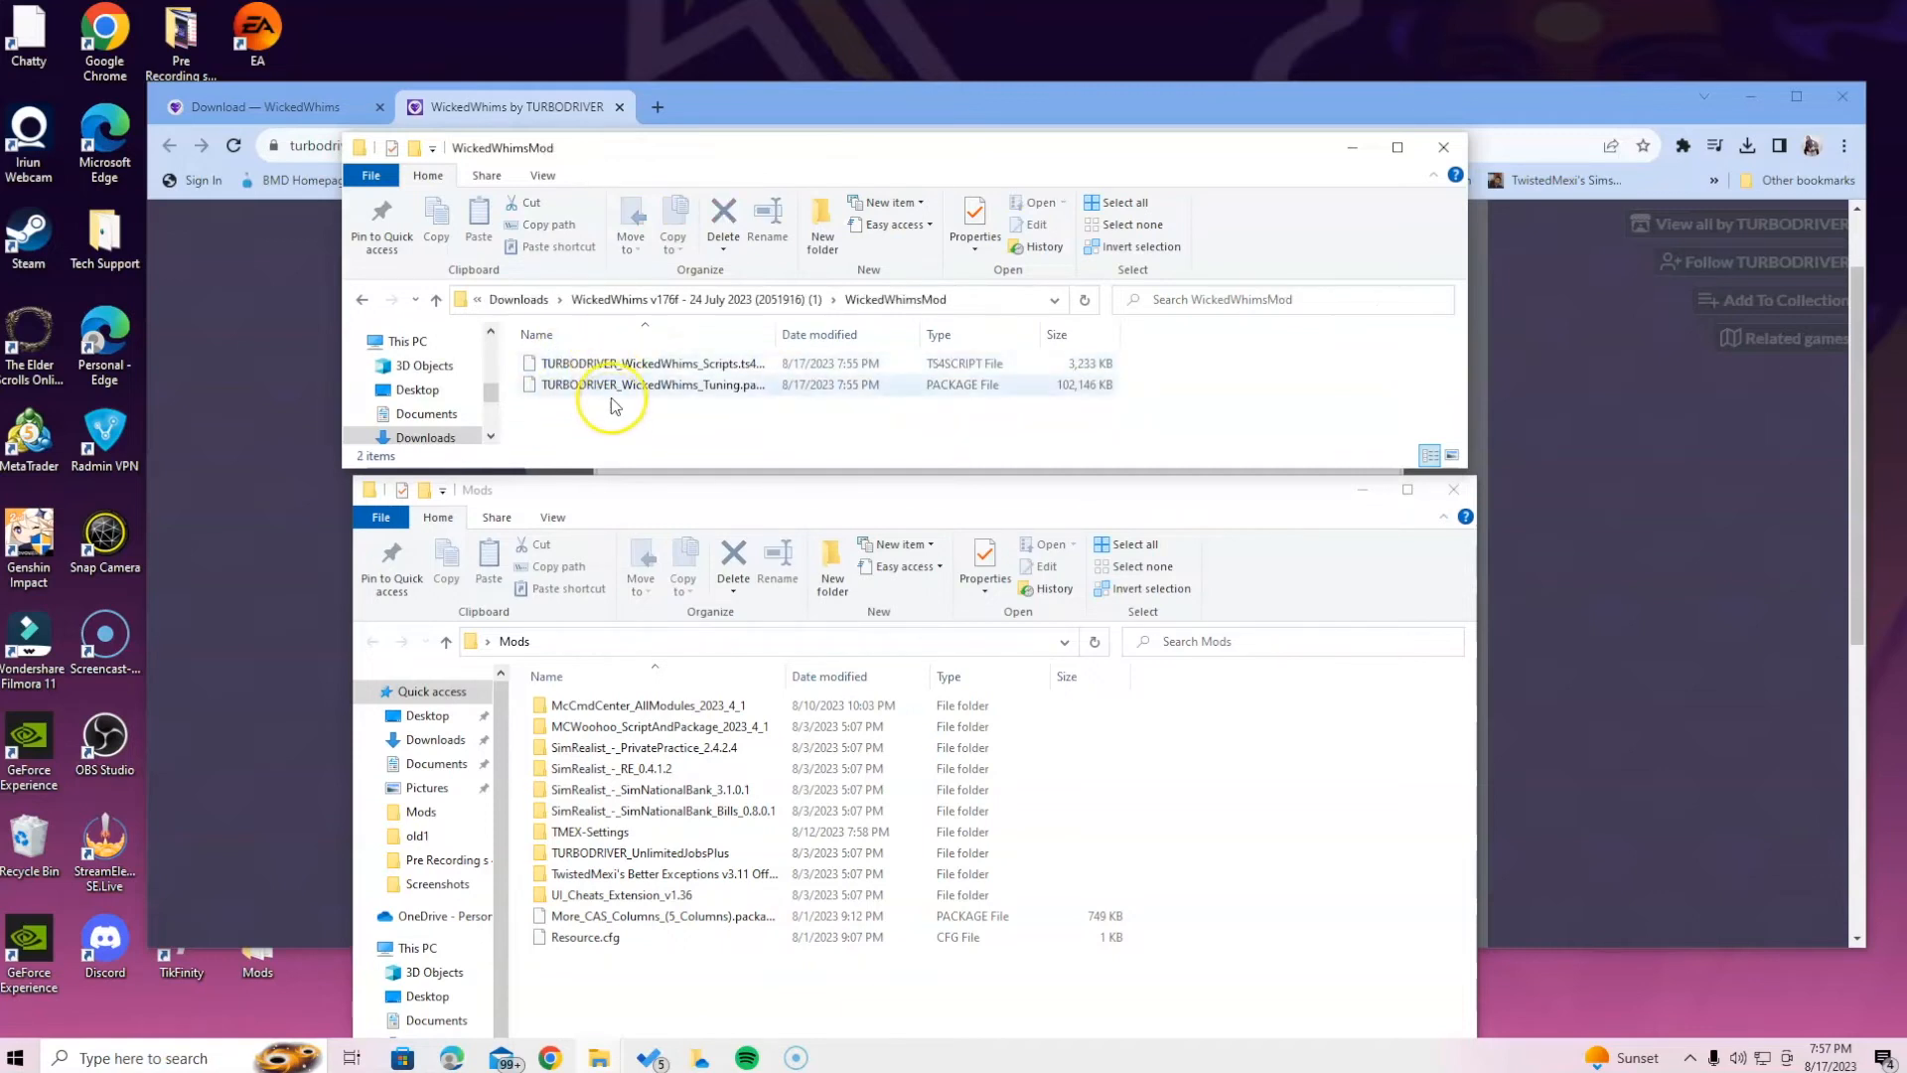
pyautogui.click(364, 299)
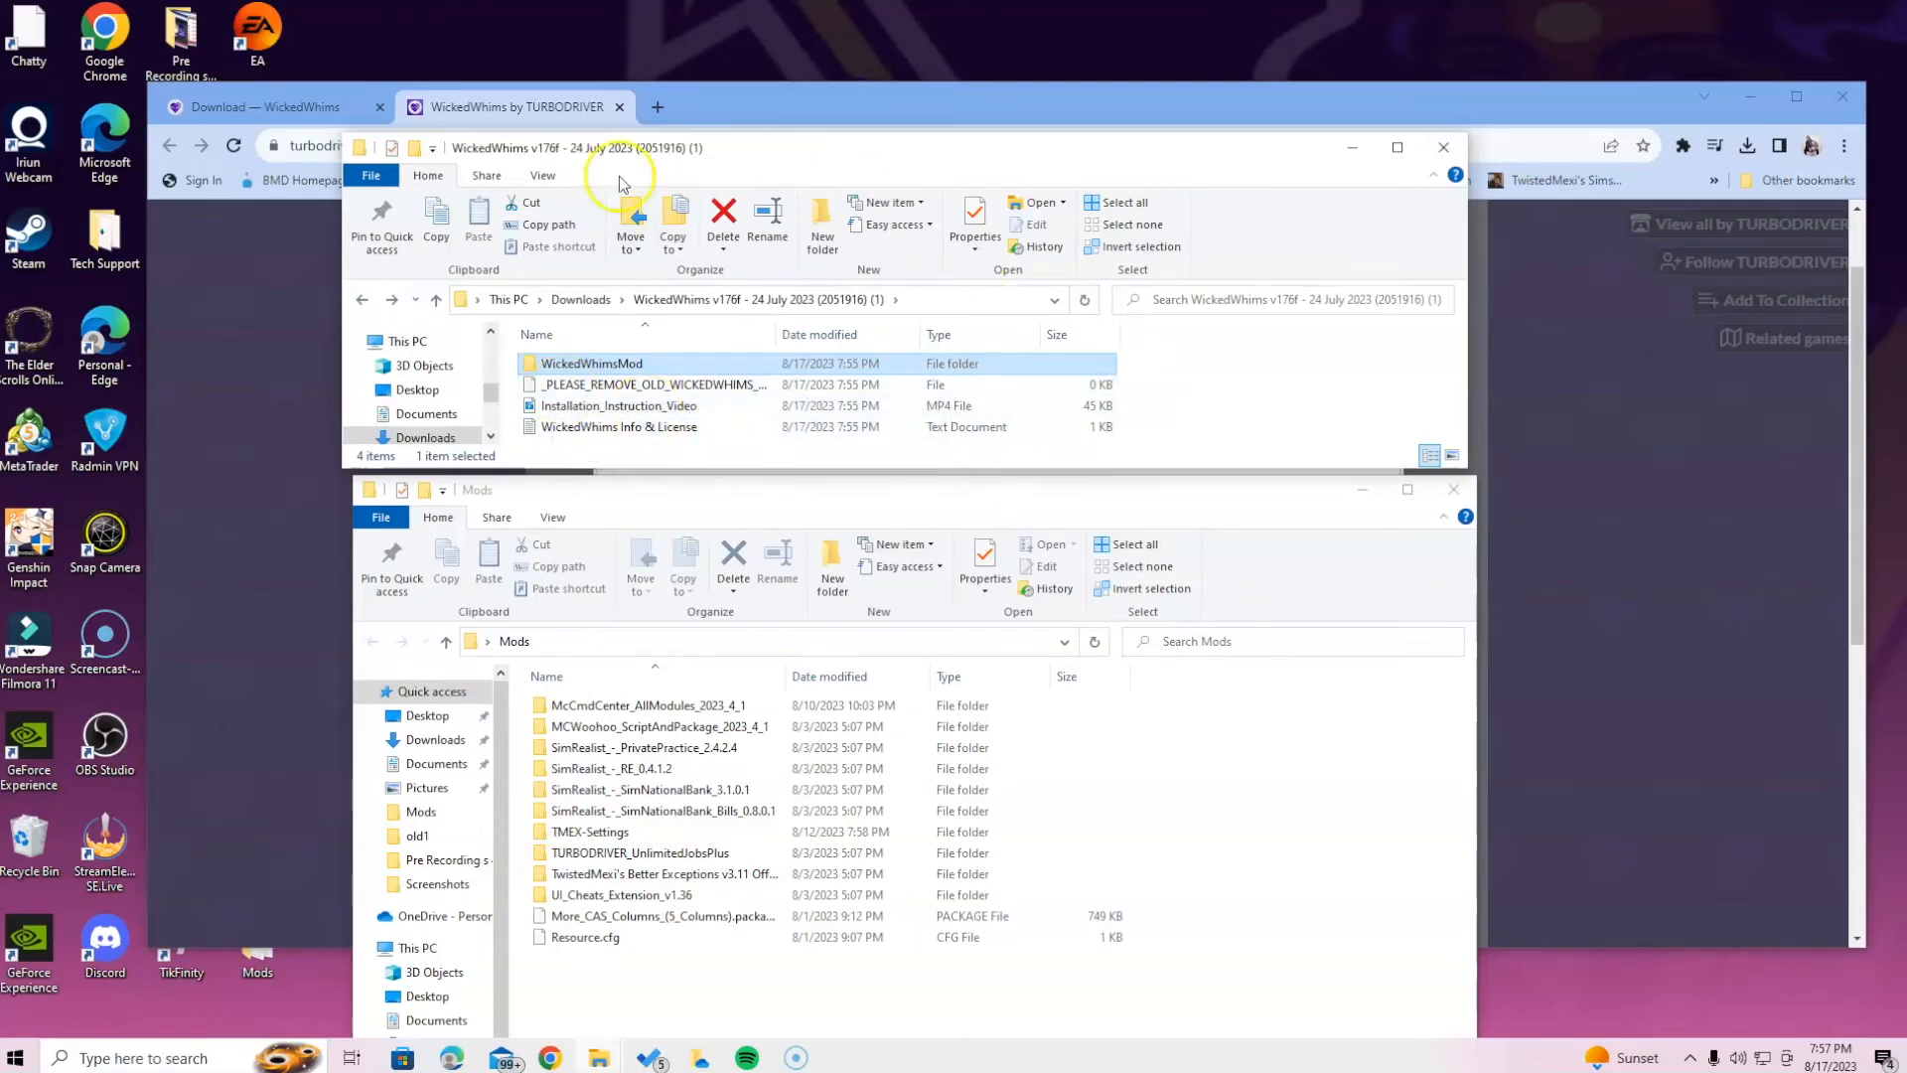
# Move the WickedWhimsMod folder into the desktop Mods folder, check its files there and close both folder windows
pyautogui.moveTo(616, 363); pyautogui.dragTo(844, 968)
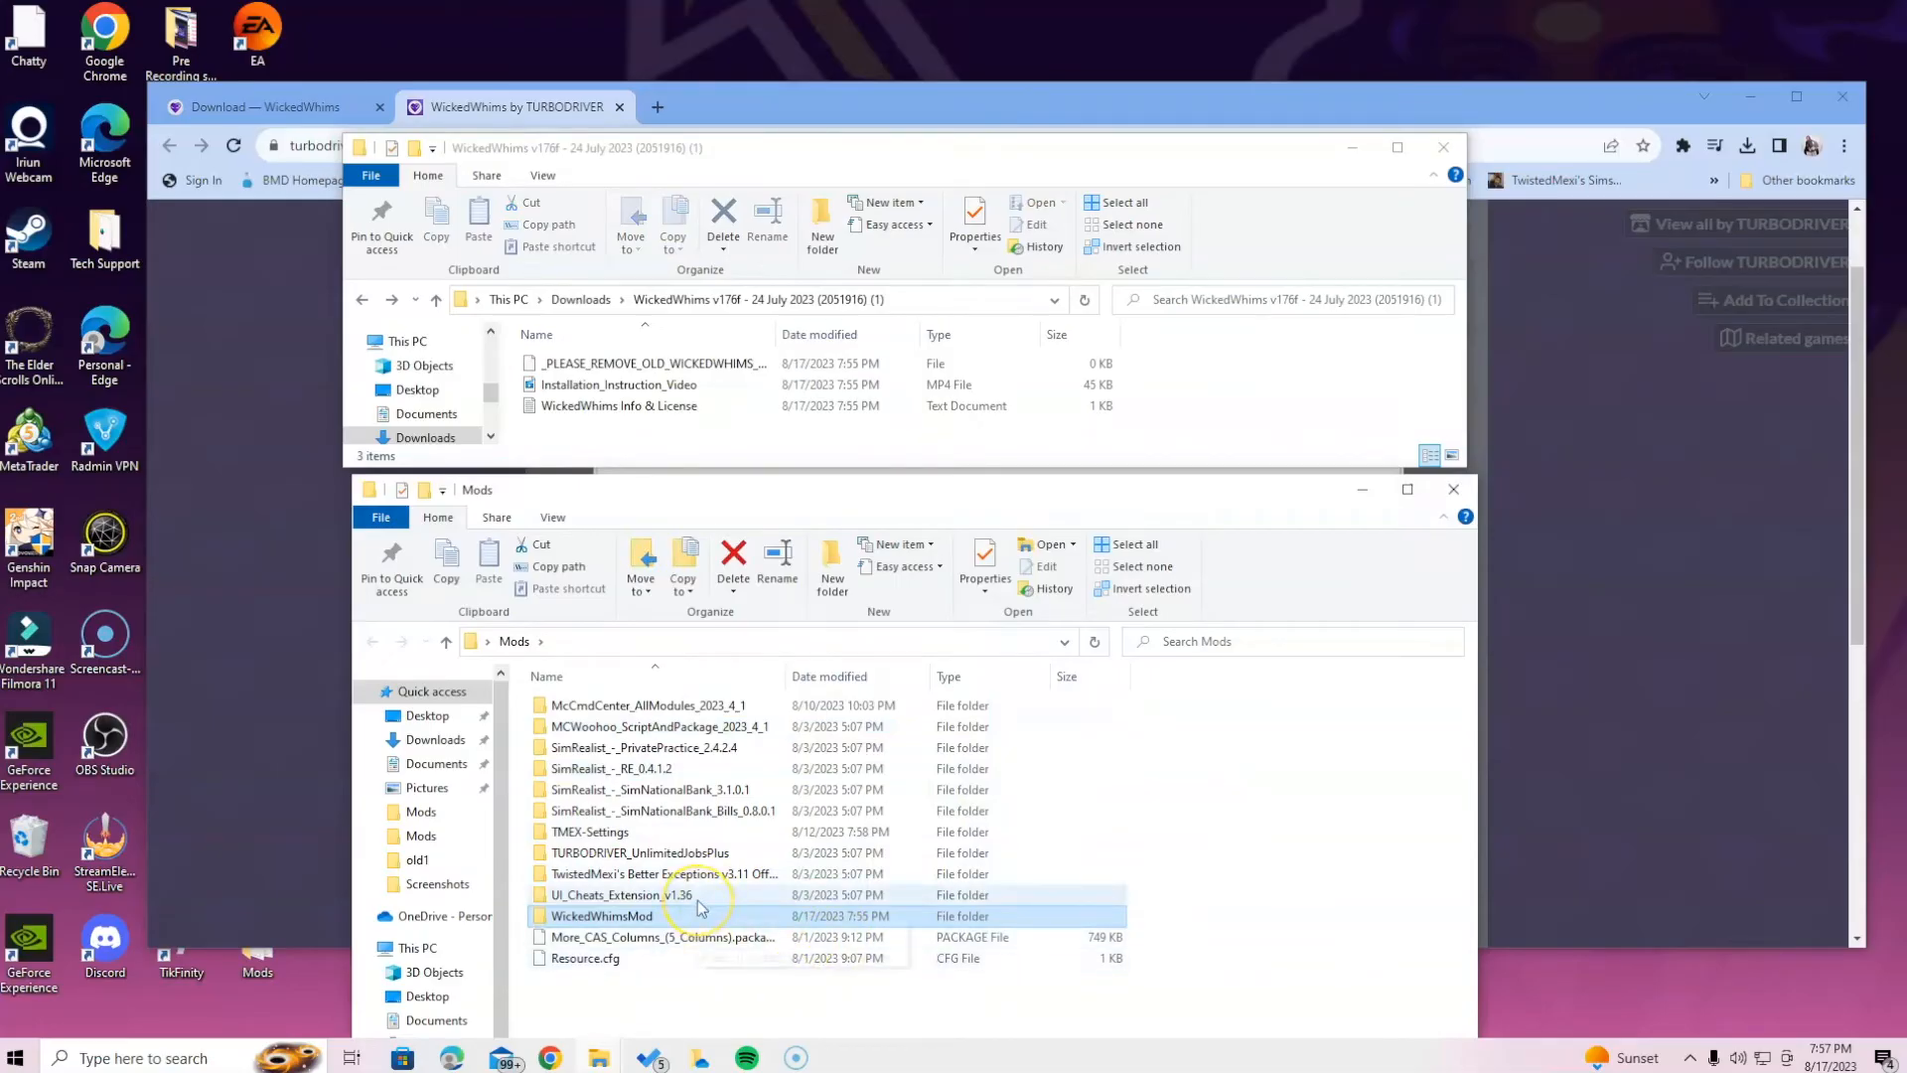
pyautogui.doubleClick(638, 922)
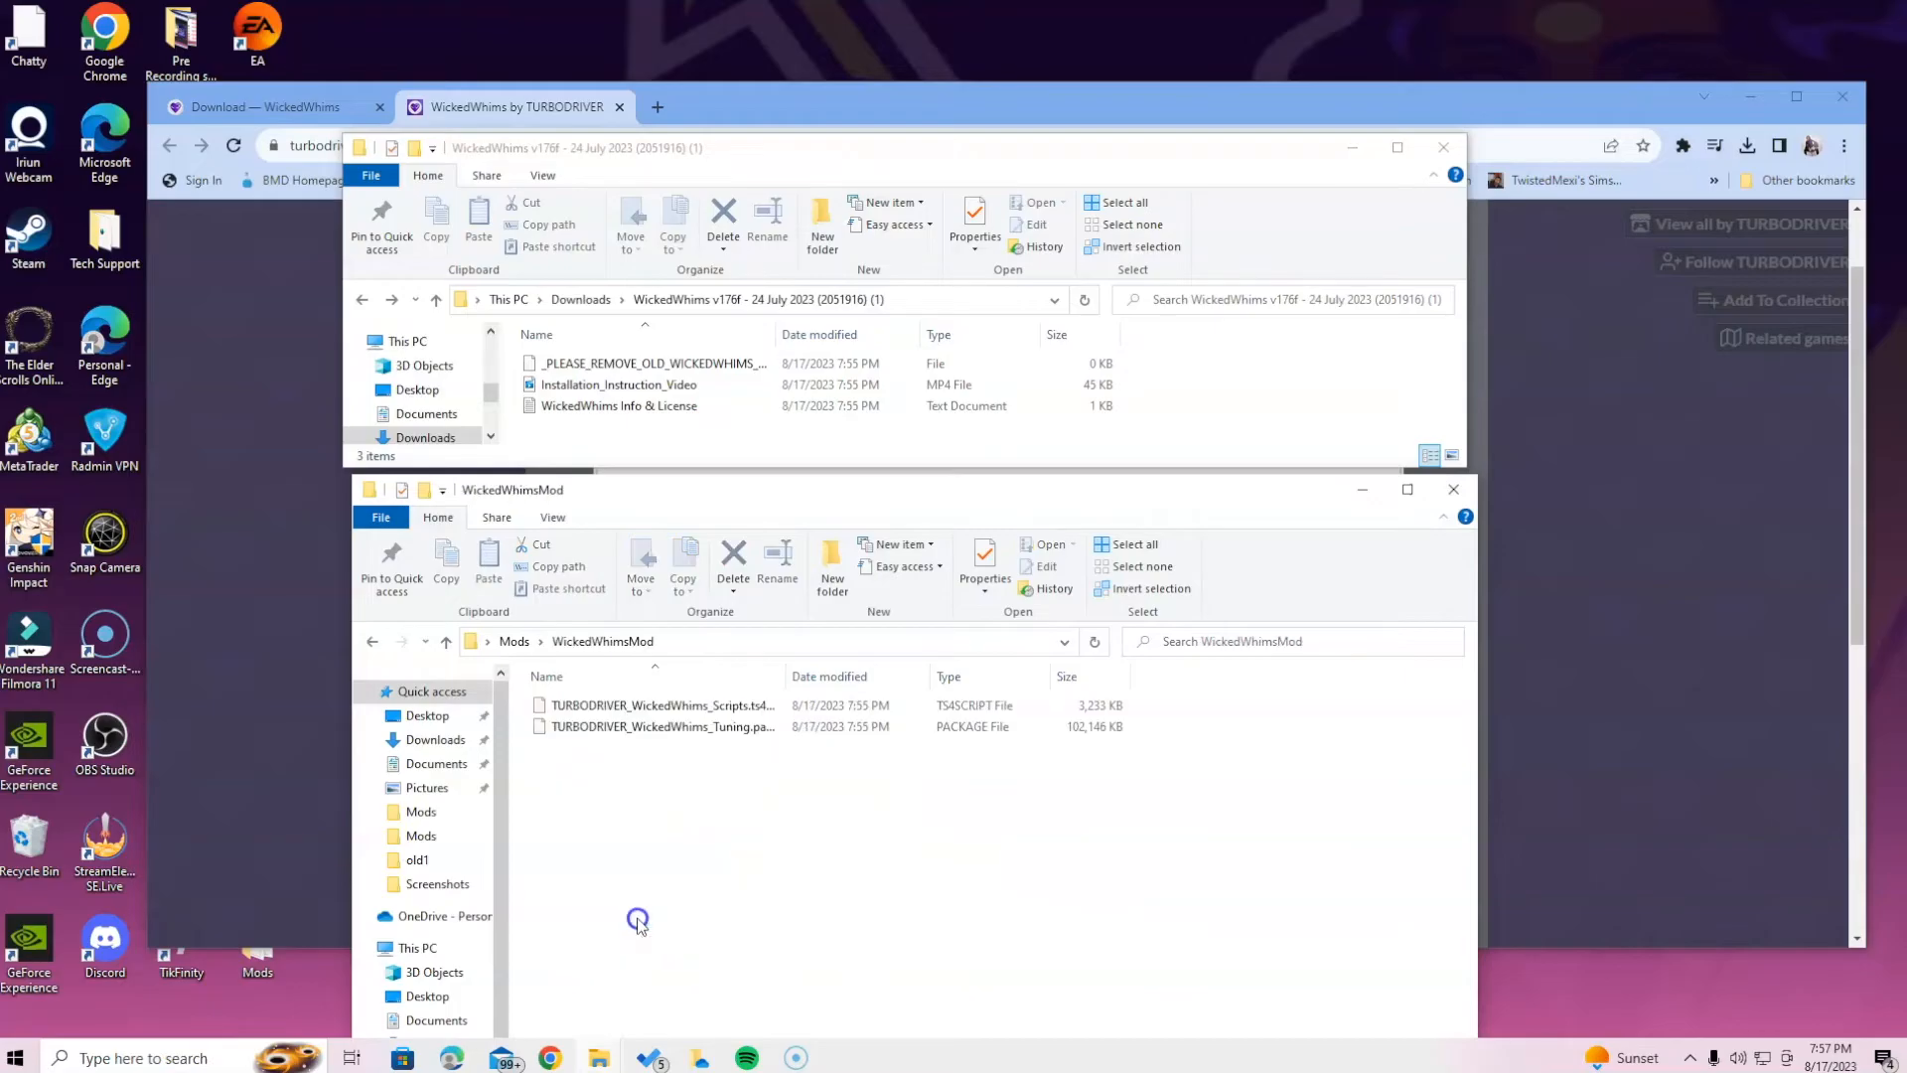
pyautogui.click(372, 640)
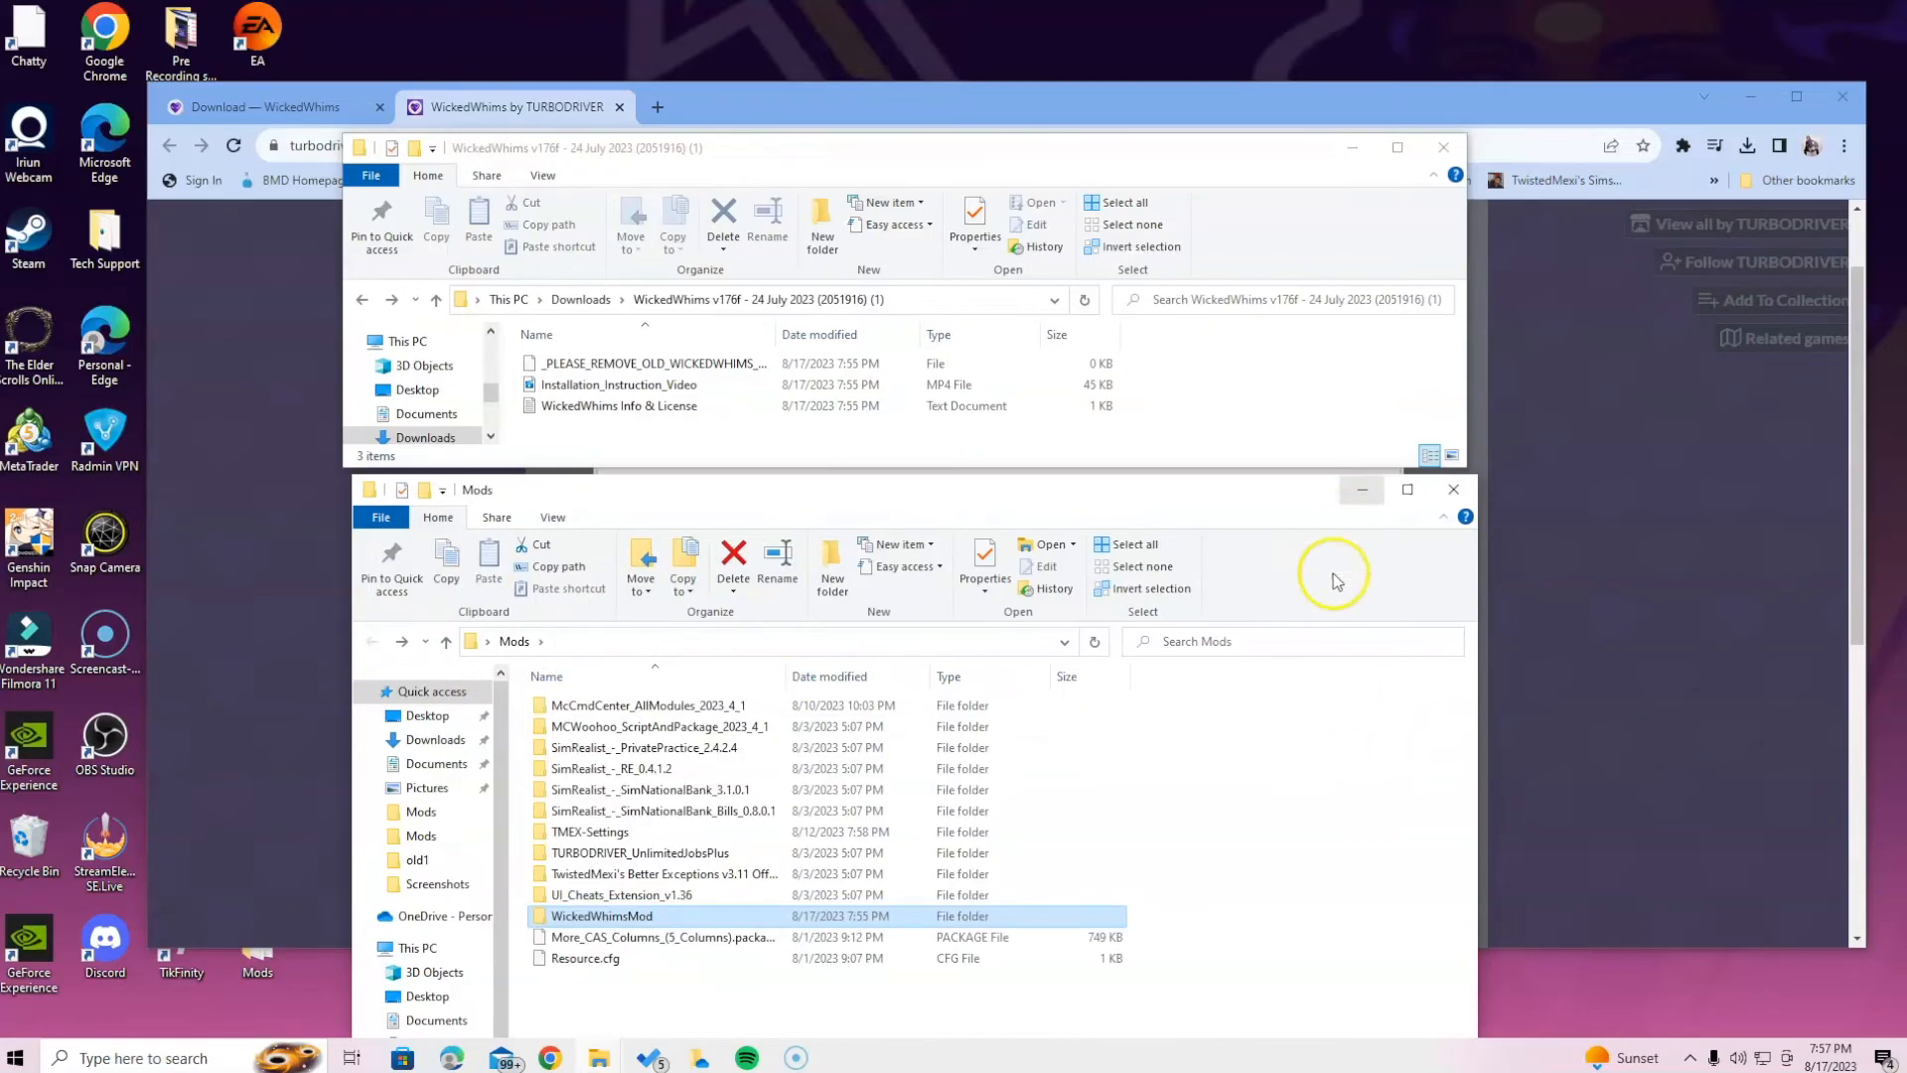
pyautogui.click(1453, 488)
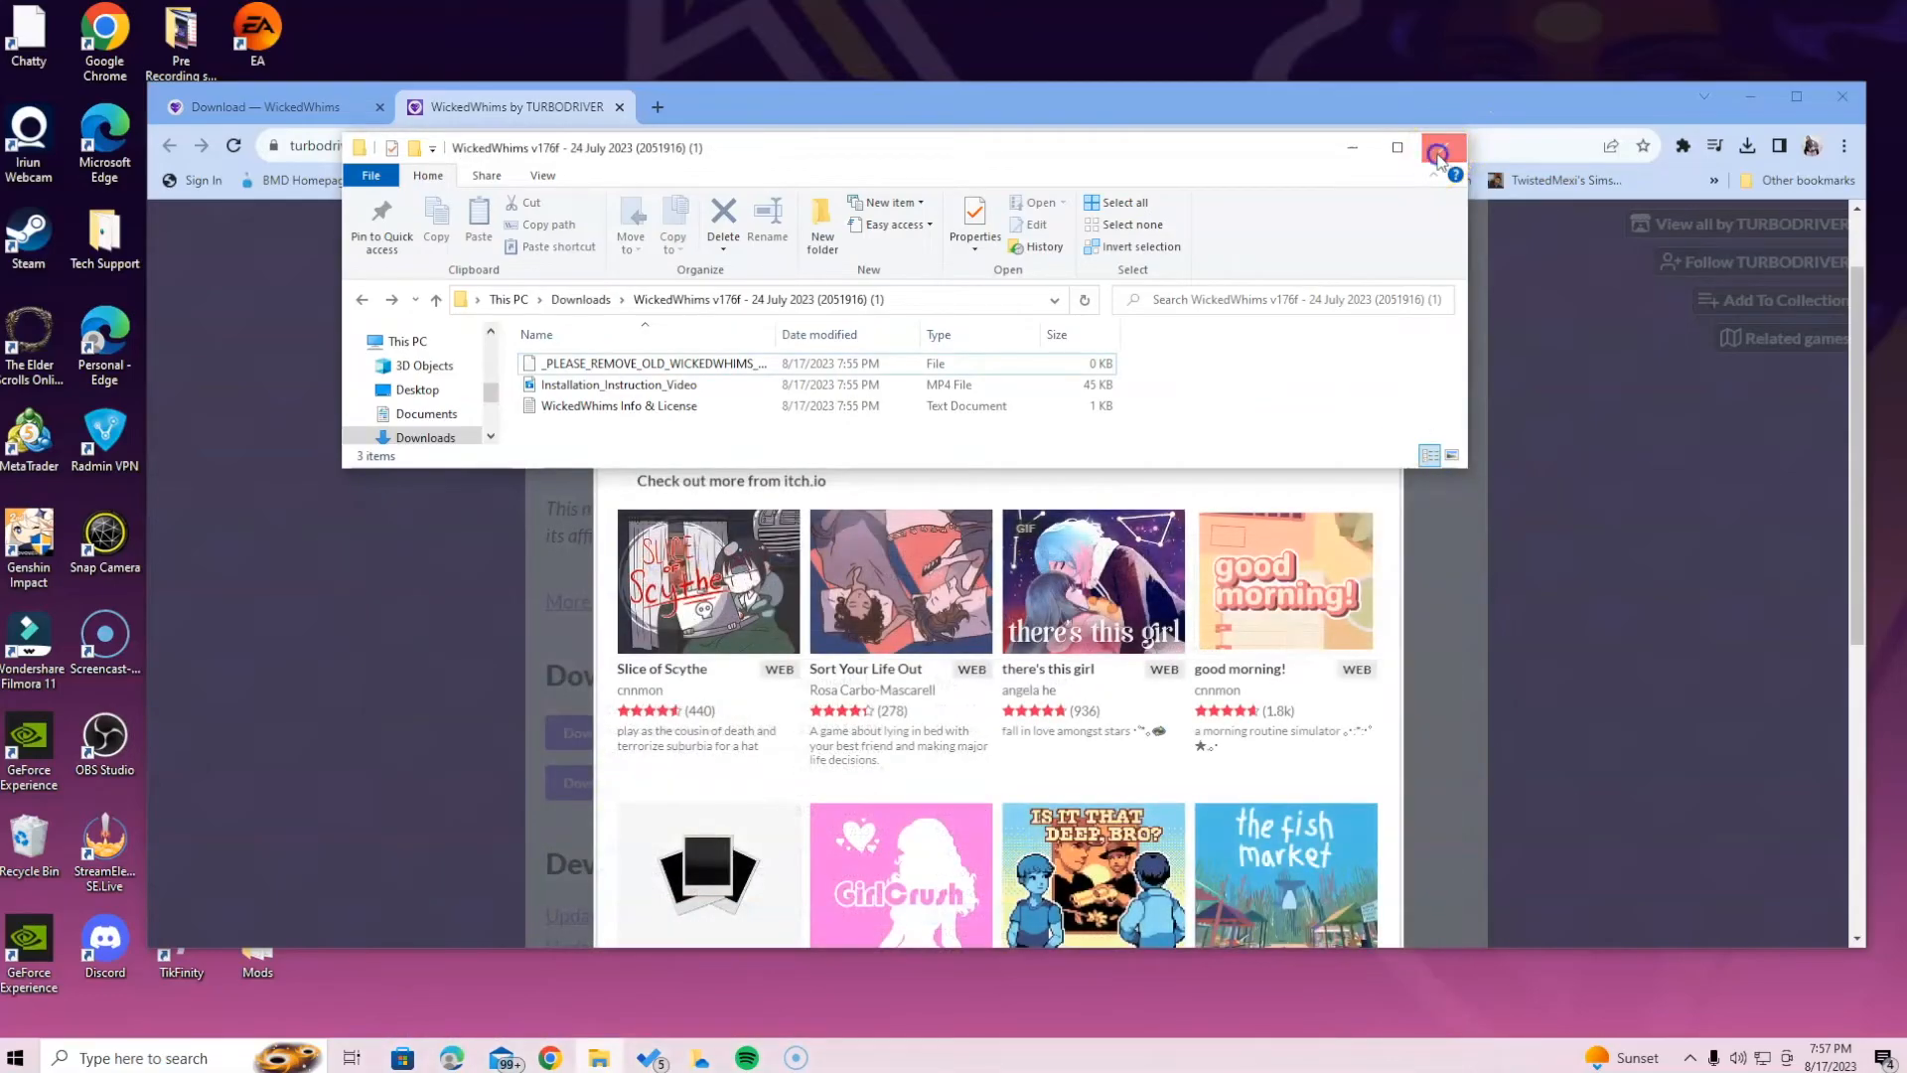
pyautogui.click(1448, 145)
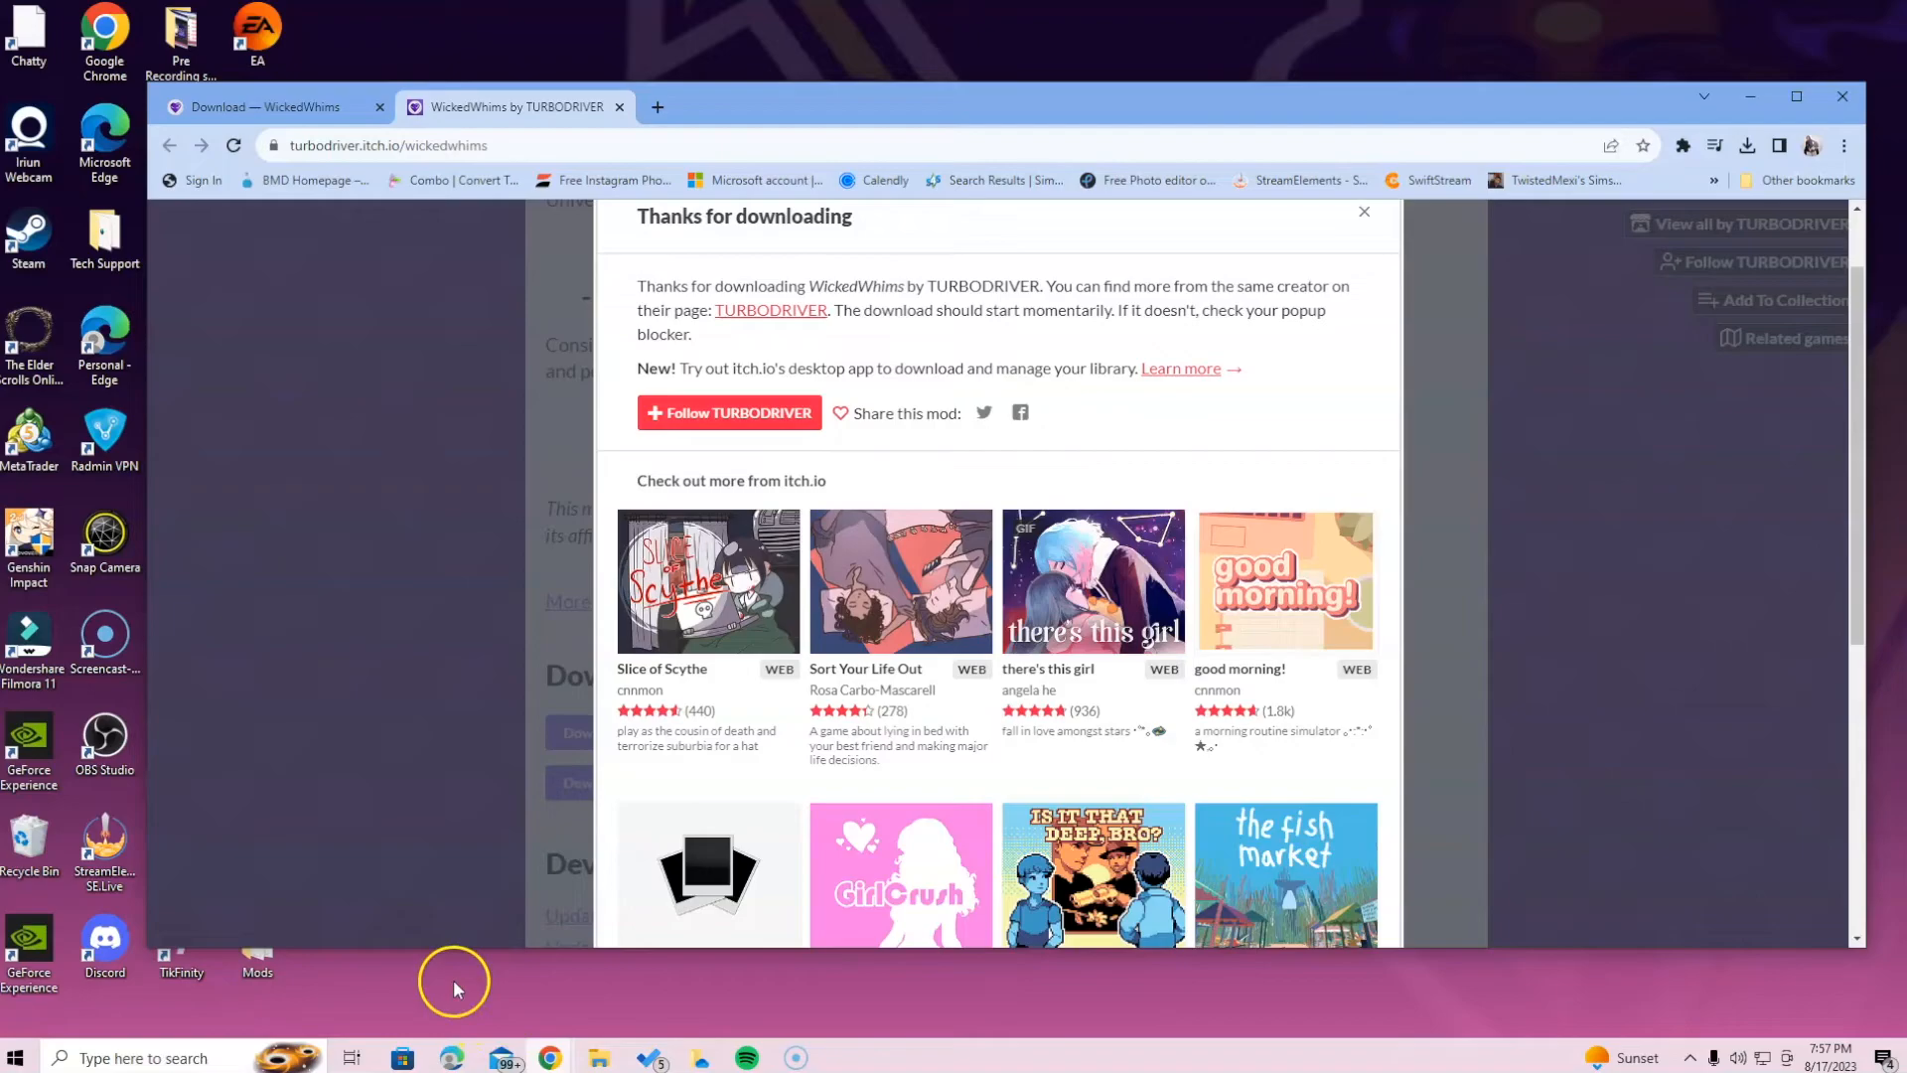
# Launch the EA app from the desktop to reach The Sims 4 page
pyautogui.click(288, 40)
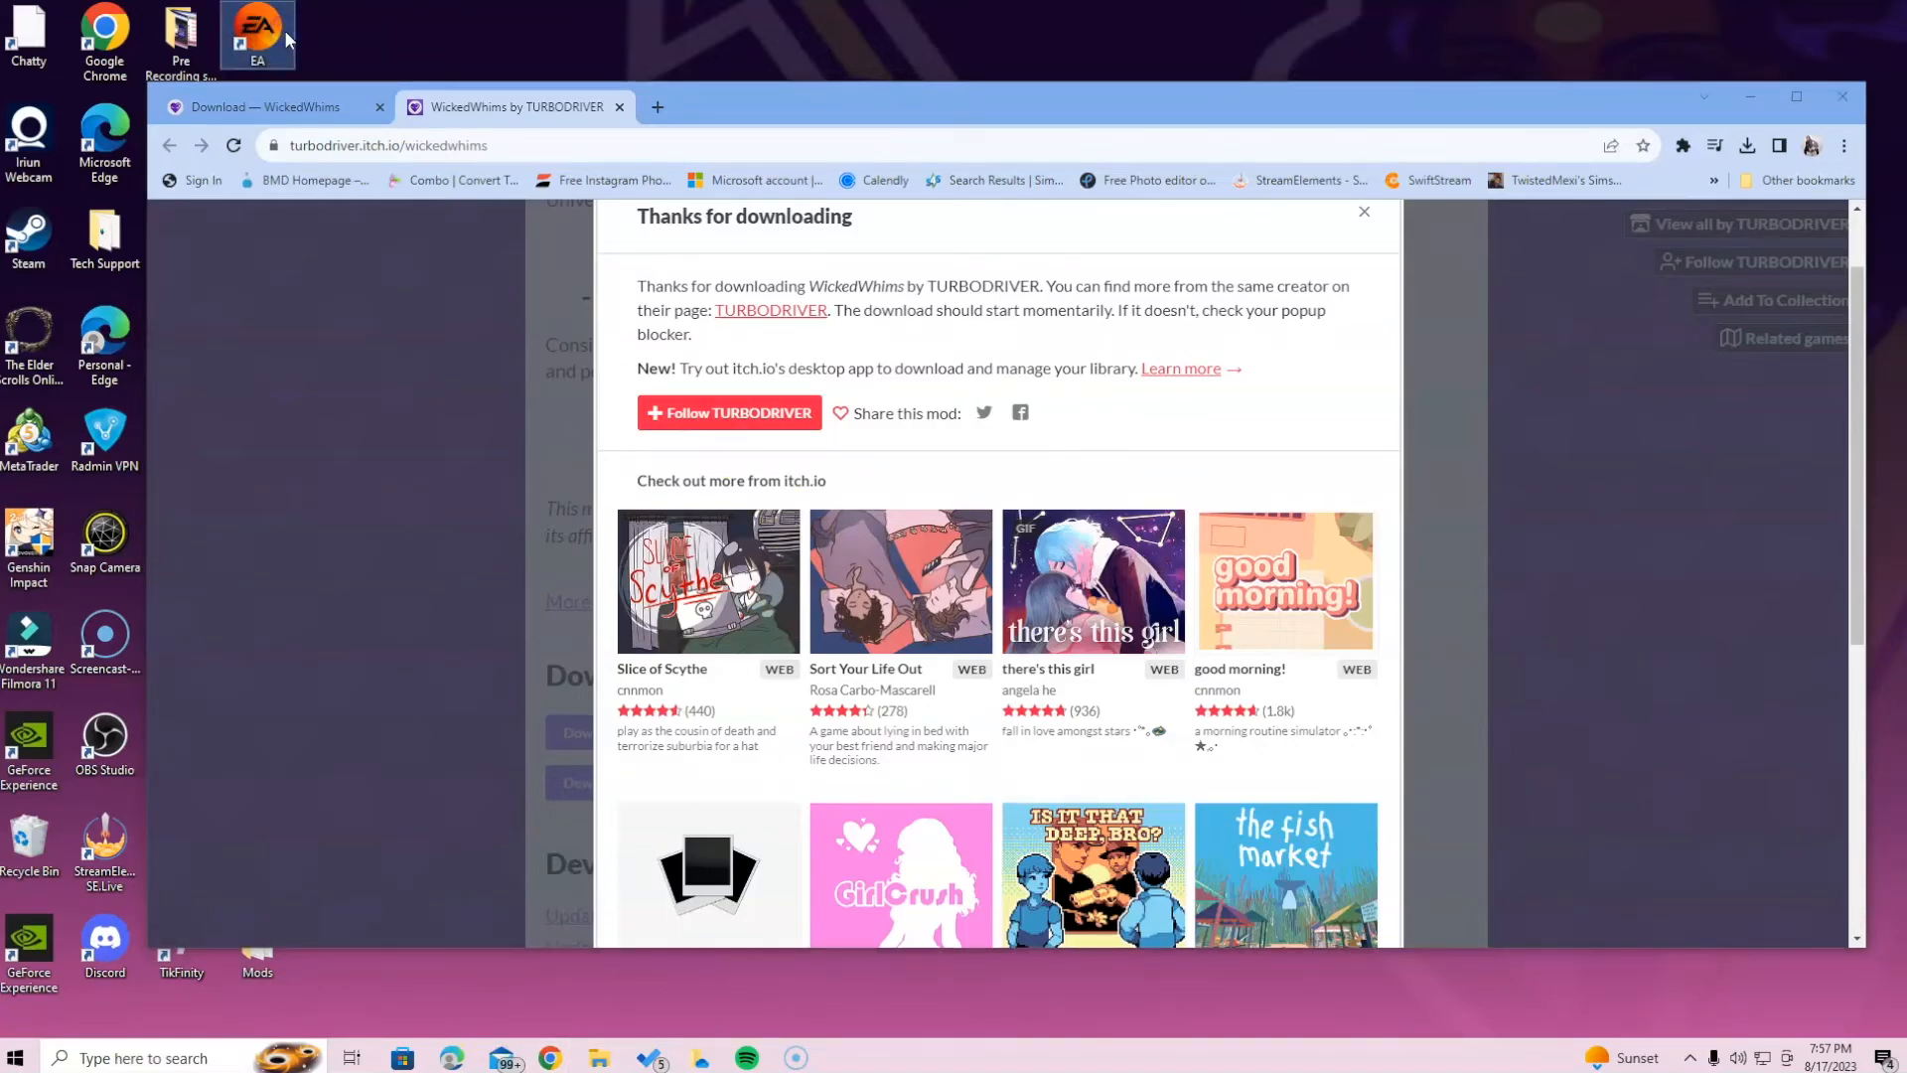
pyautogui.doubleClick(288, 39)
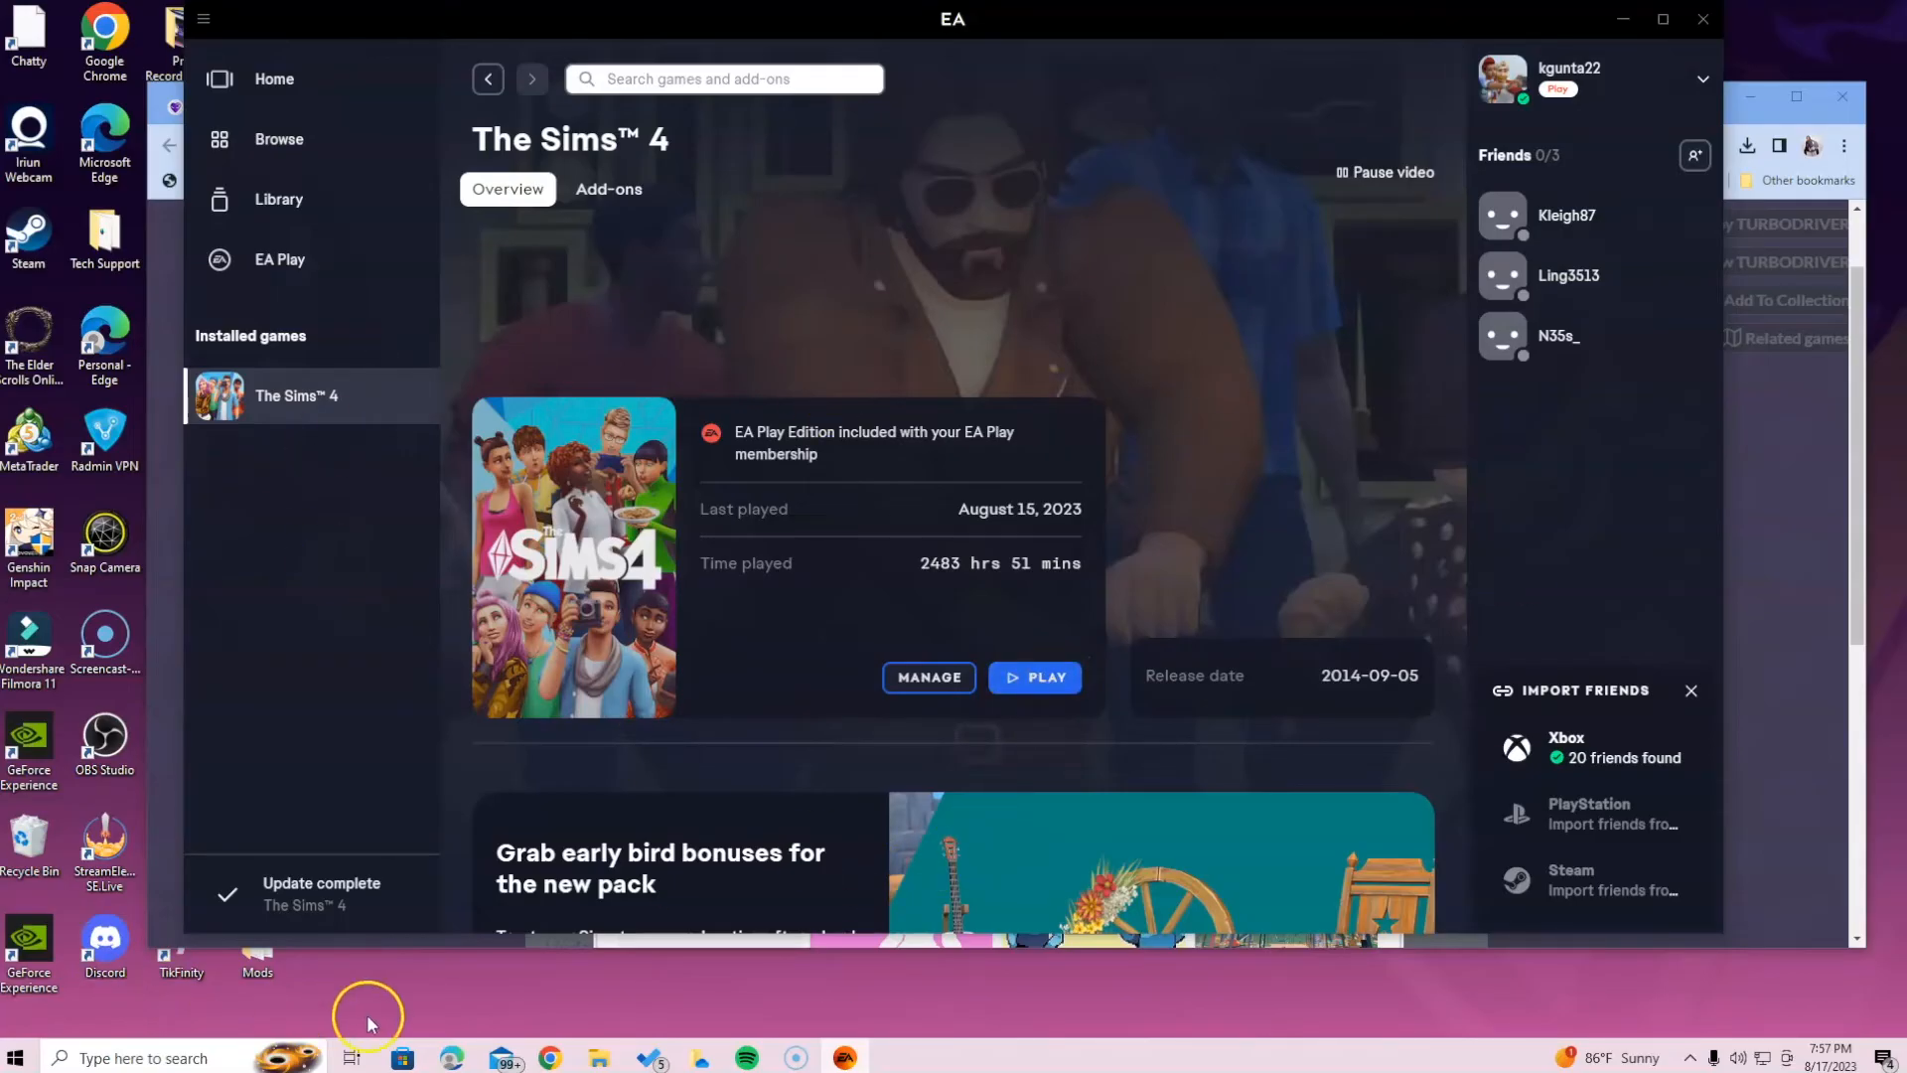
pyautogui.click(276, 979)
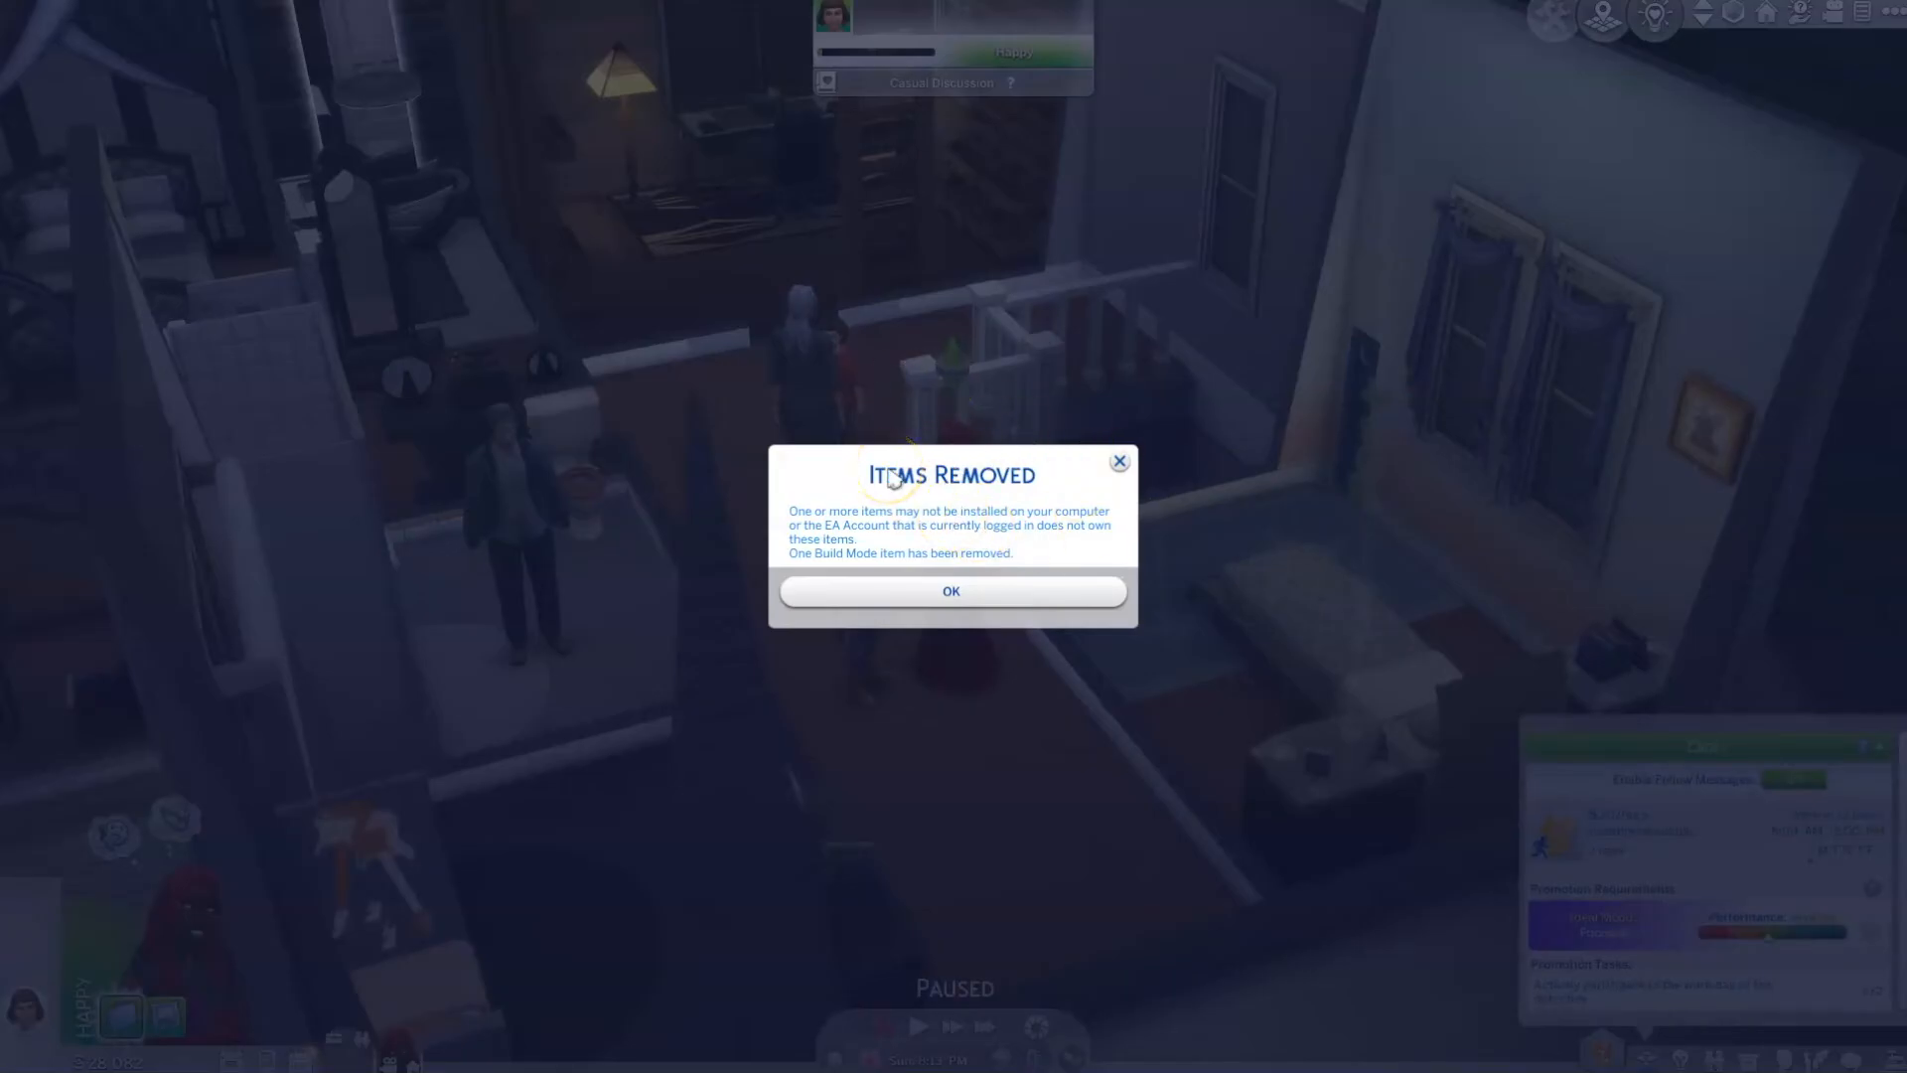
# Dismiss the Items Removed notice in The Sims 4 and pause the household's game
pyautogui.click(989, 584)
pyautogui.click(1011, 588)
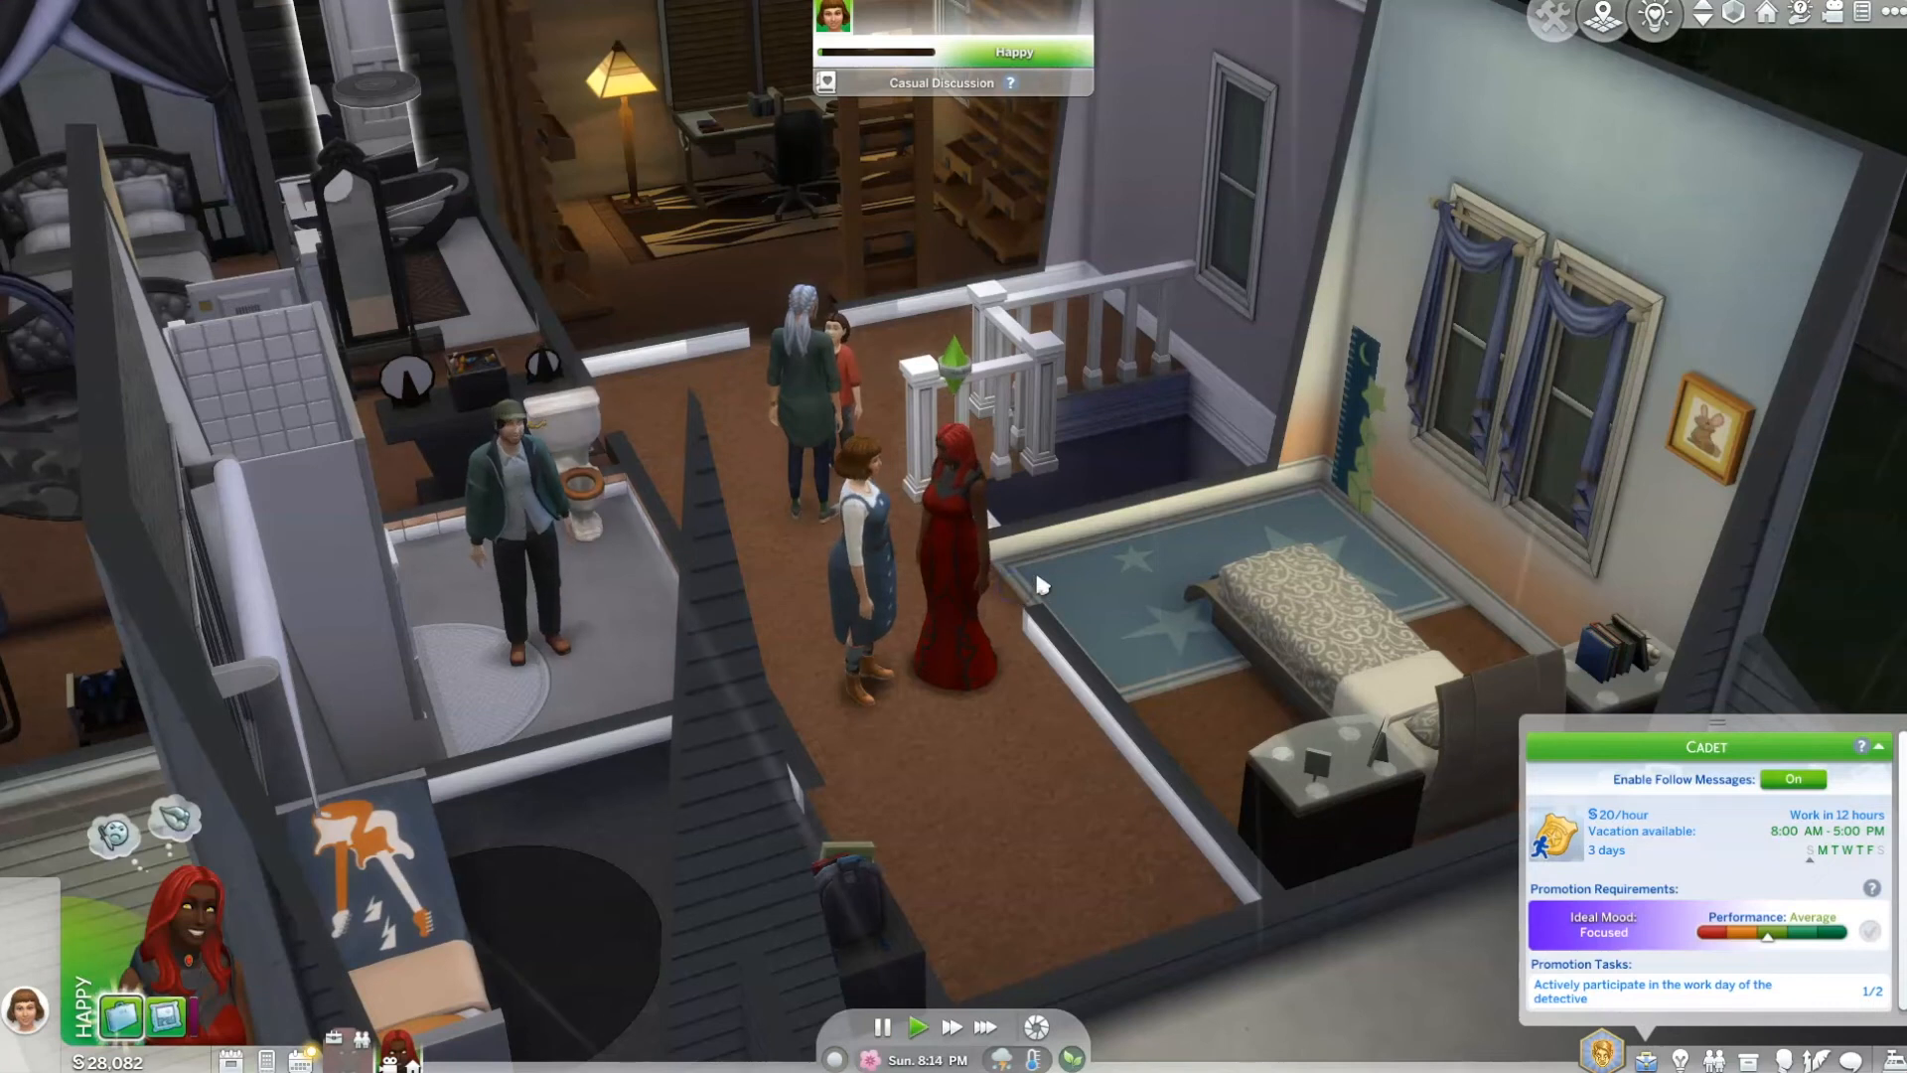
pyautogui.click(882, 1027)
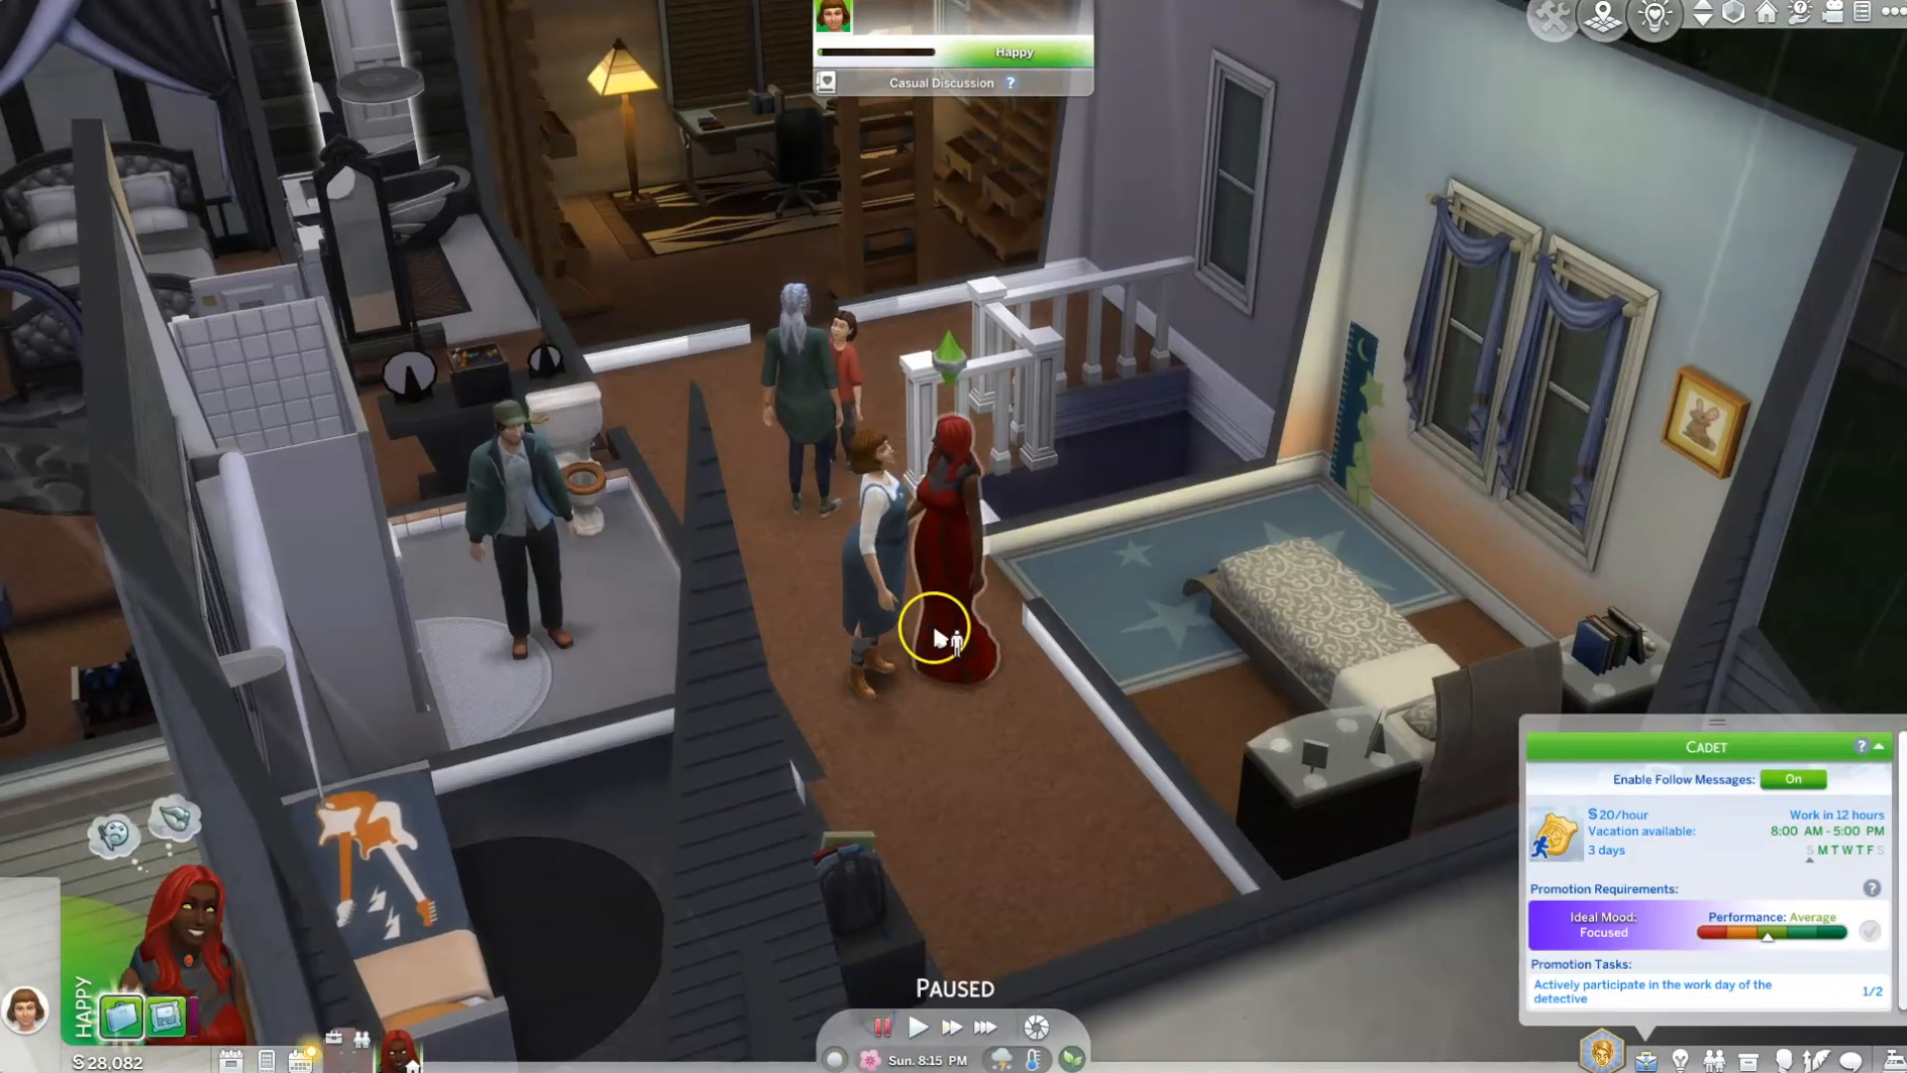
pyautogui.scroll(-3, 1083, 762)
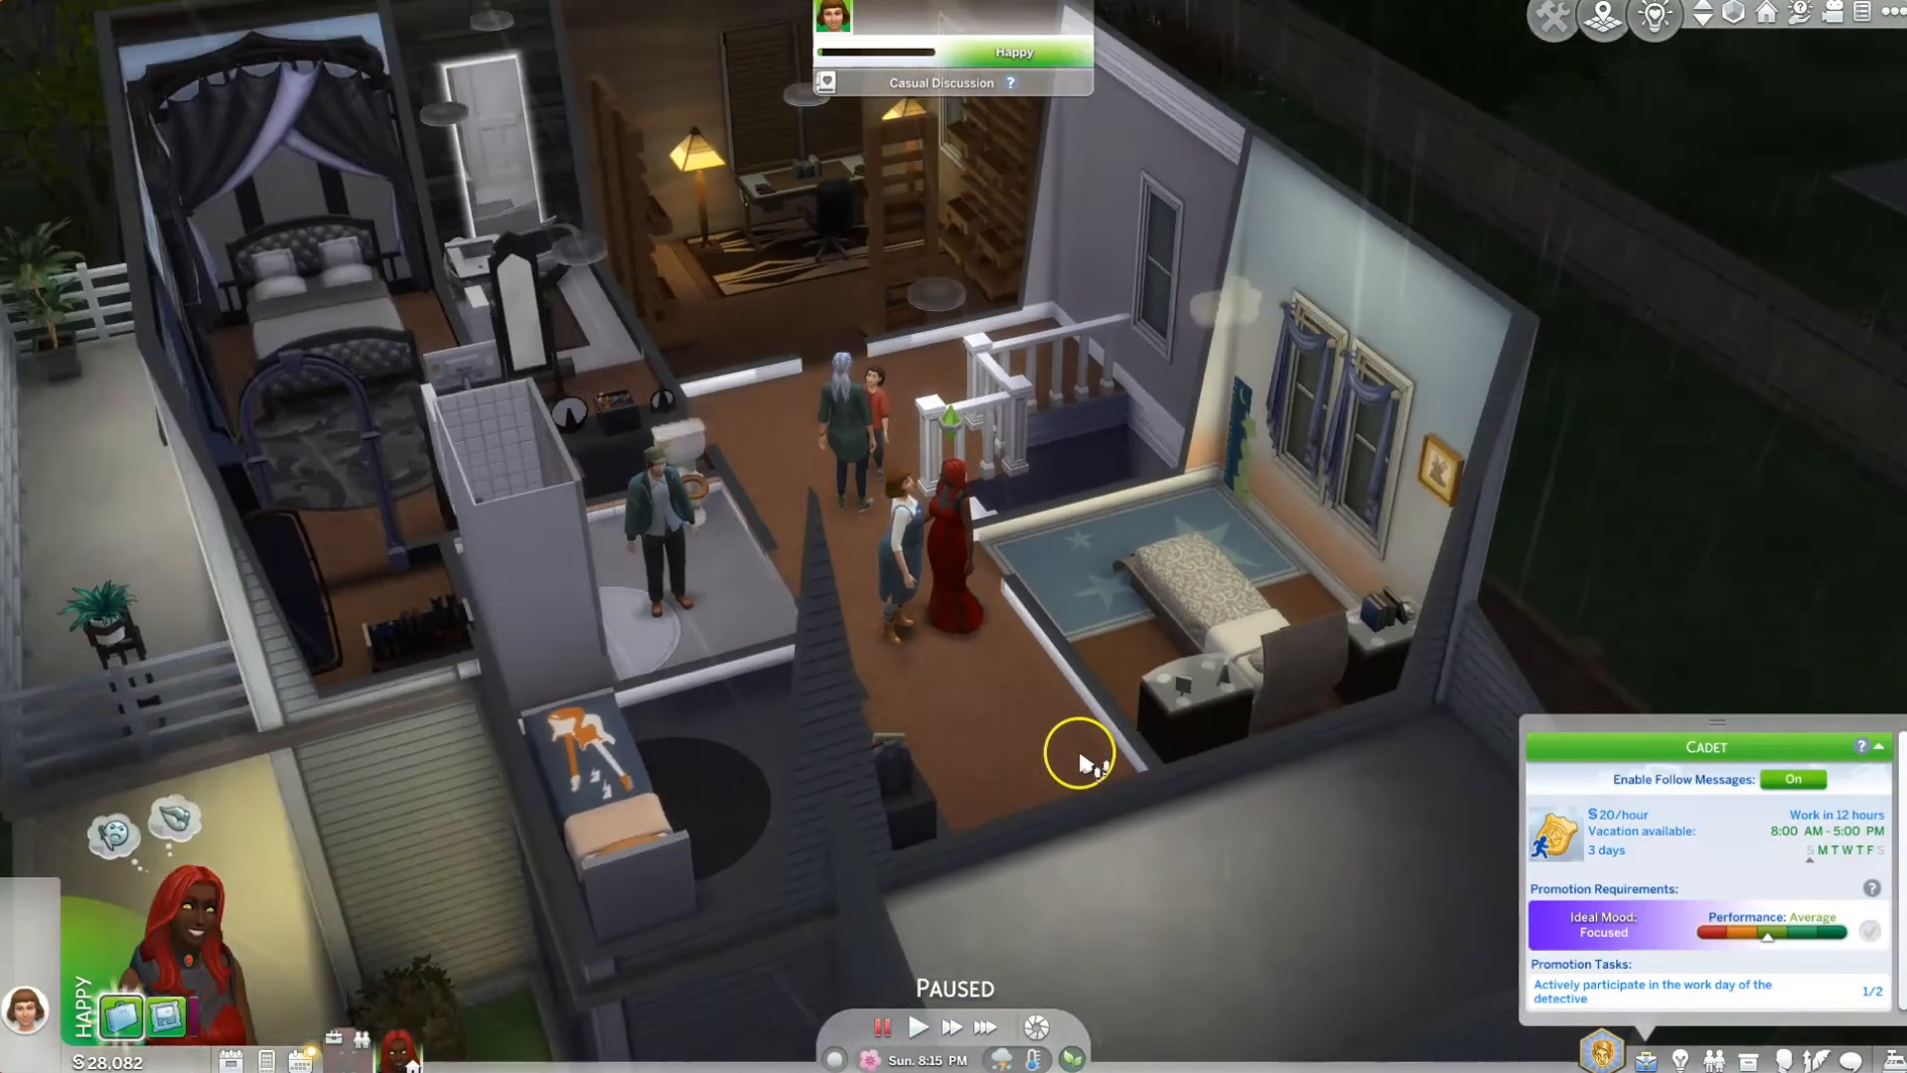
pyautogui.scroll(-2, 1083, 762)
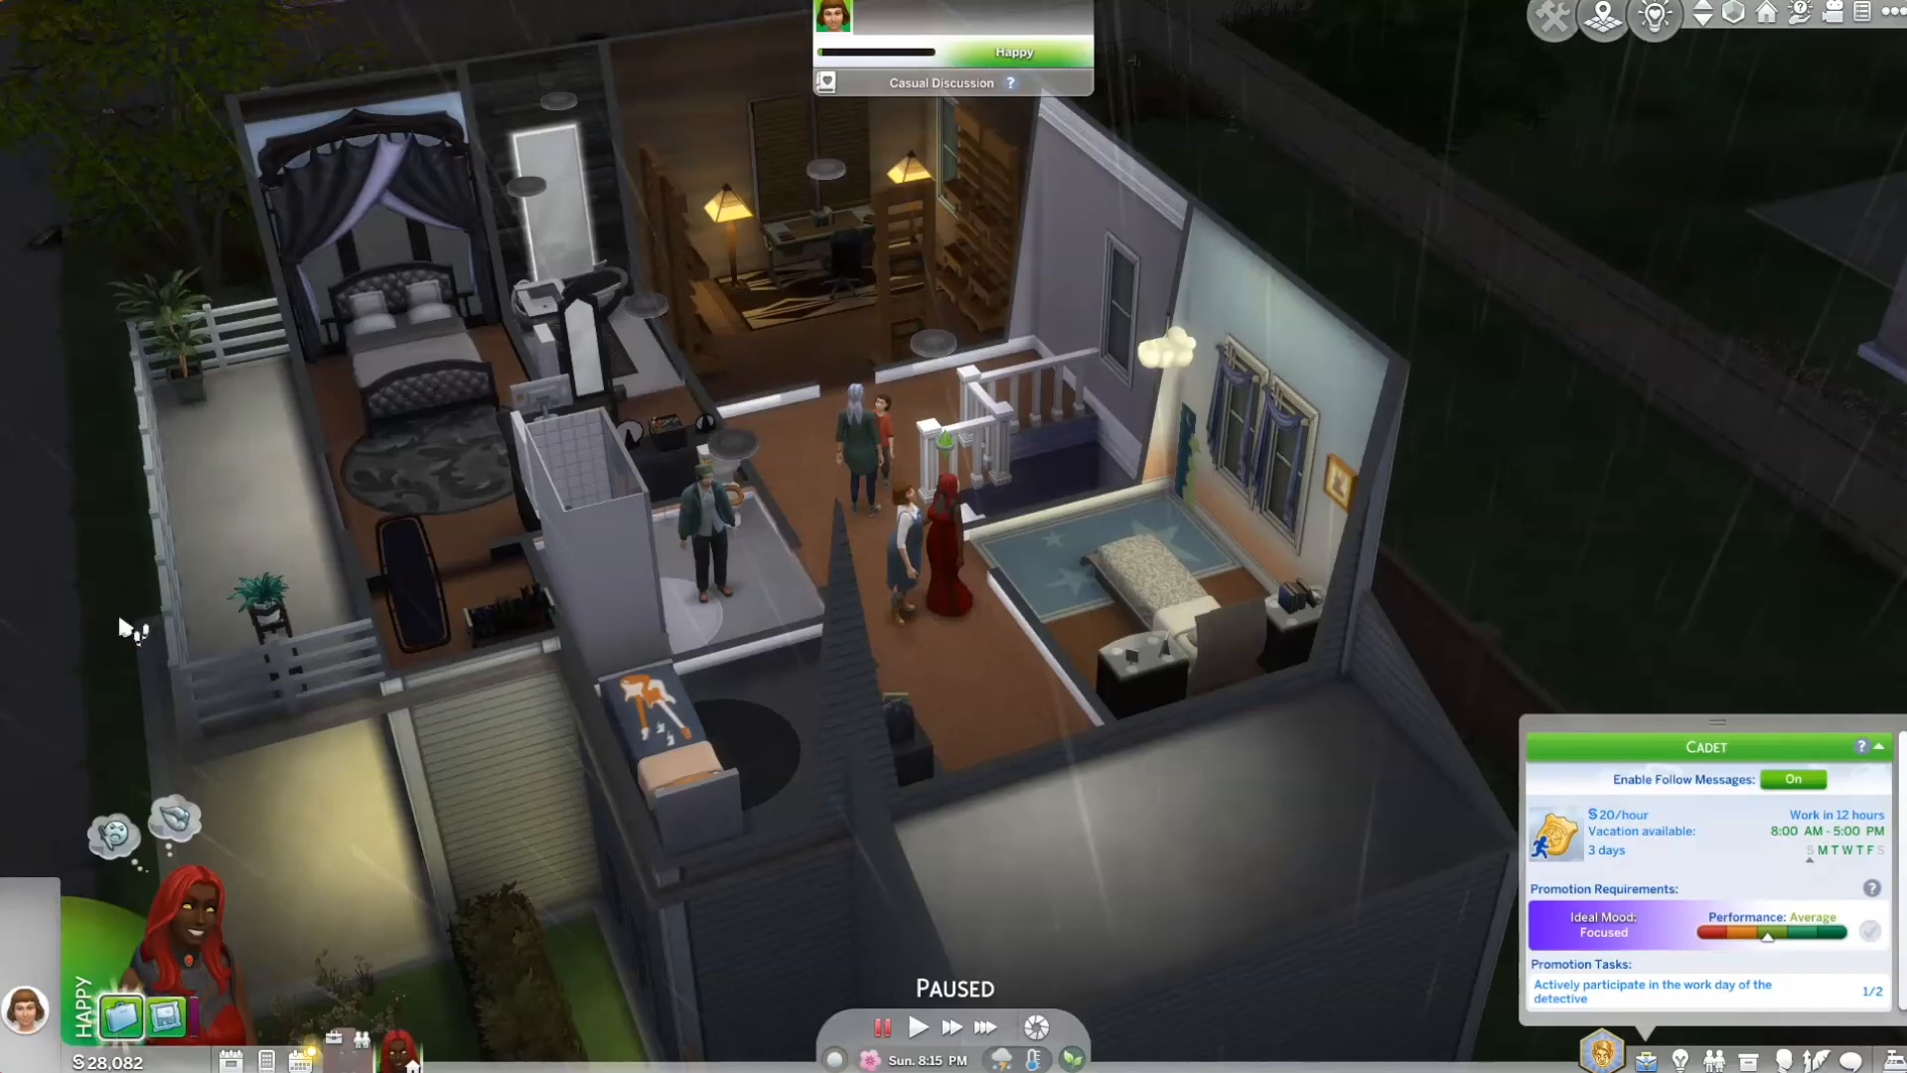
# Exit The Sims 4 and return to the EA app
pyautogui.click(1889, 12)
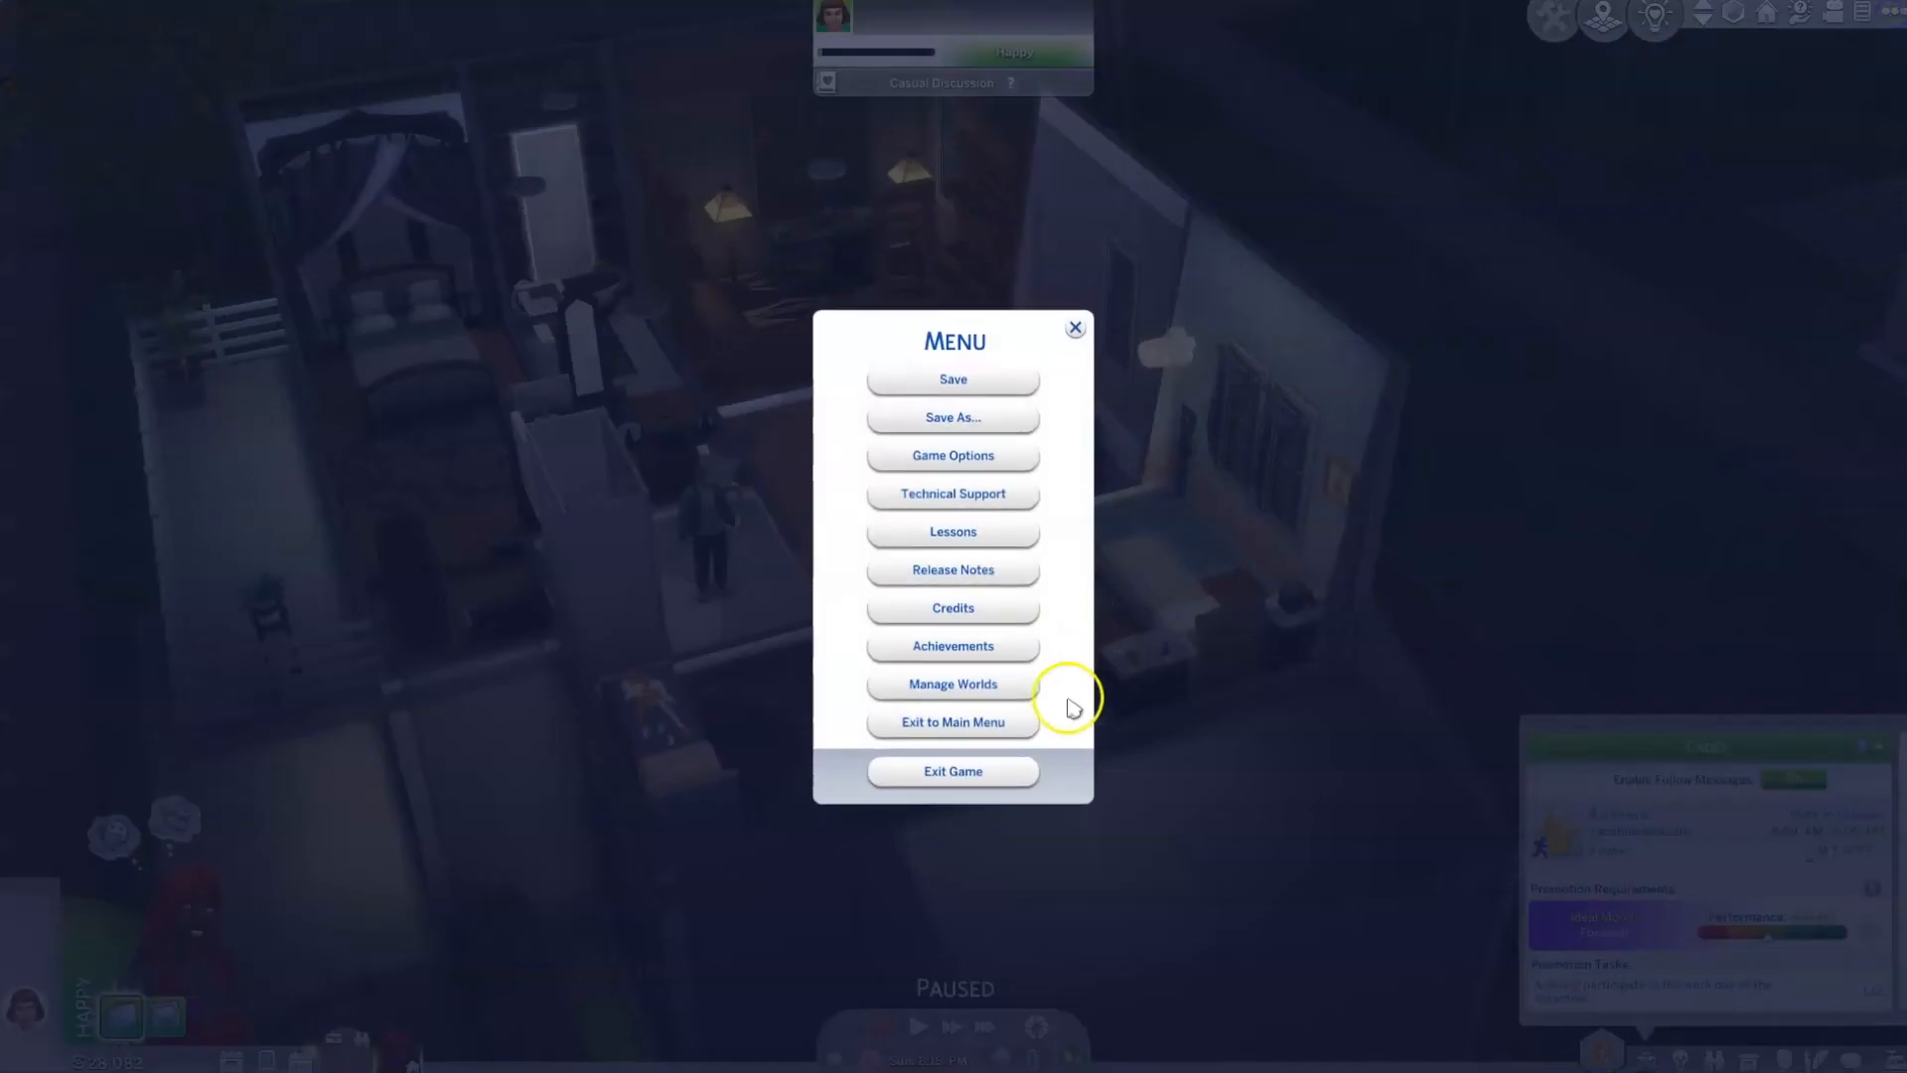
pyautogui.click(951, 769)
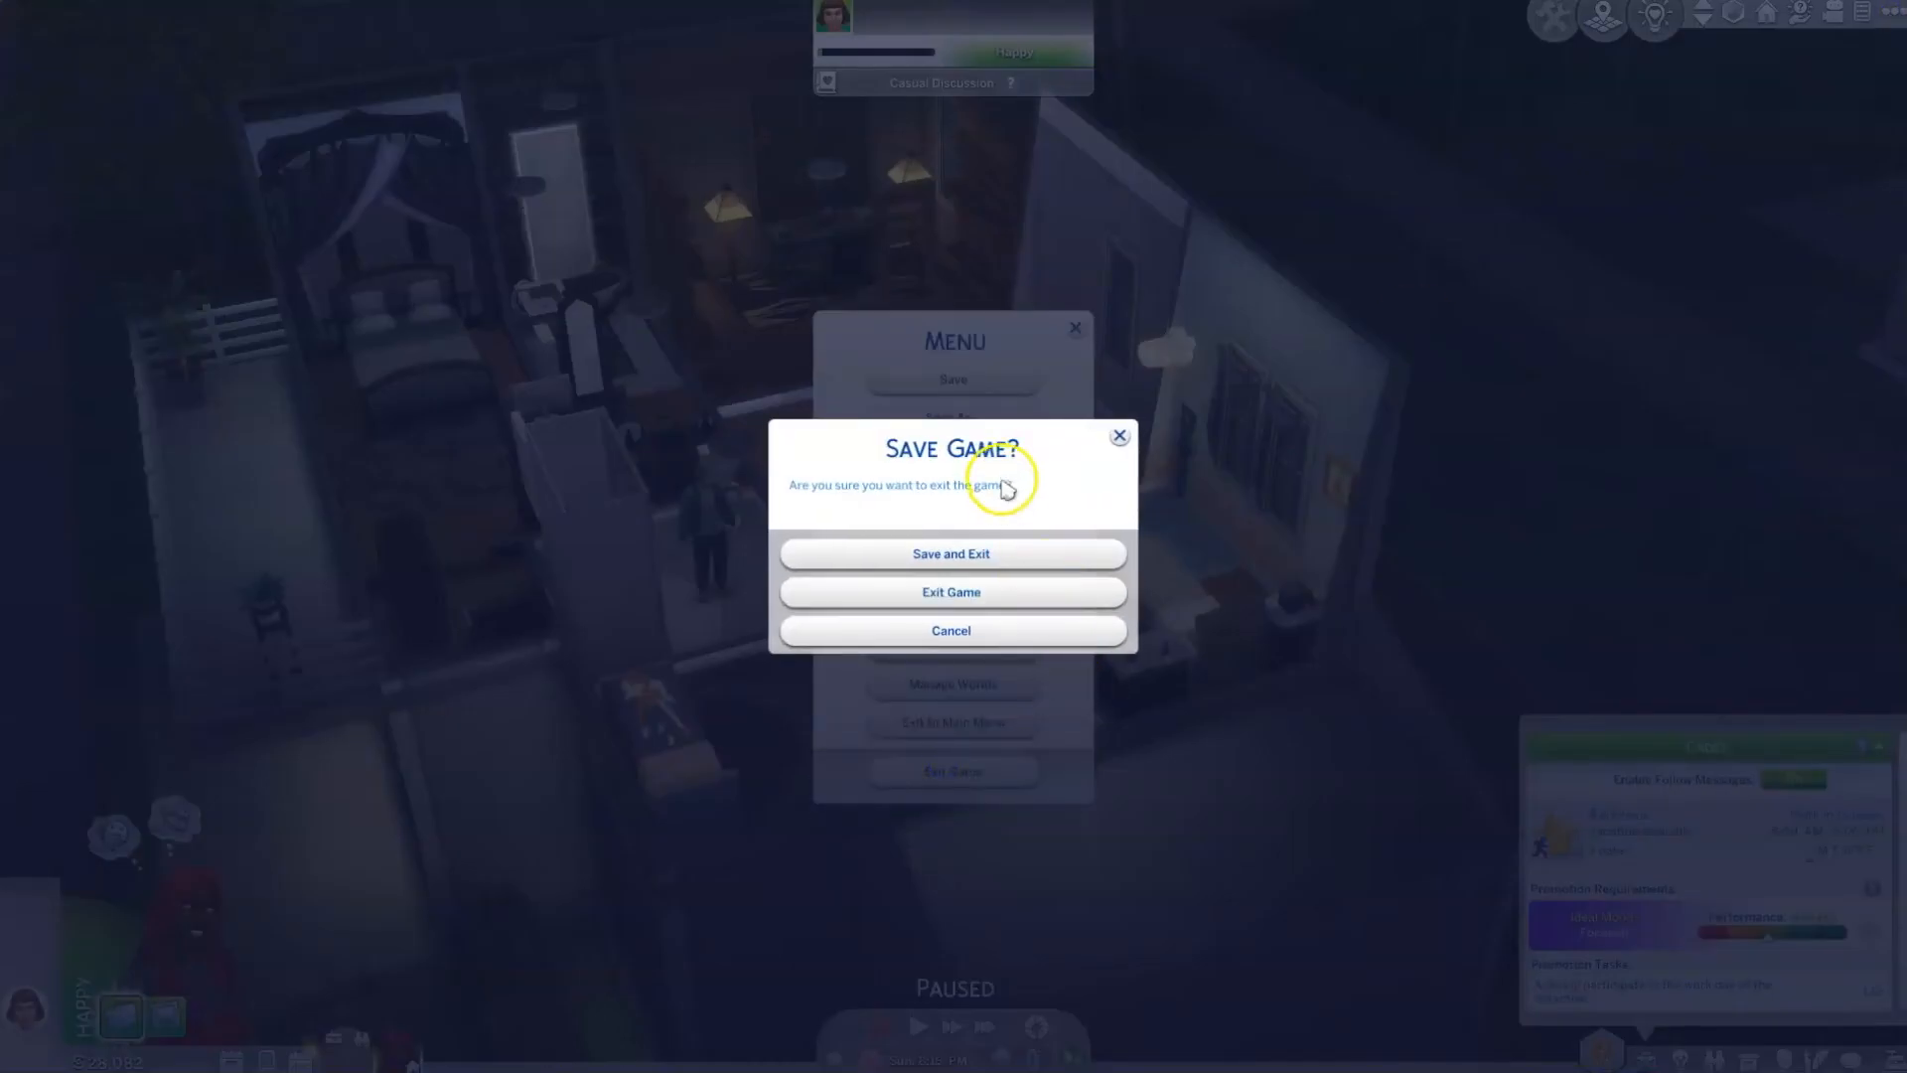
pyautogui.click(968, 627)
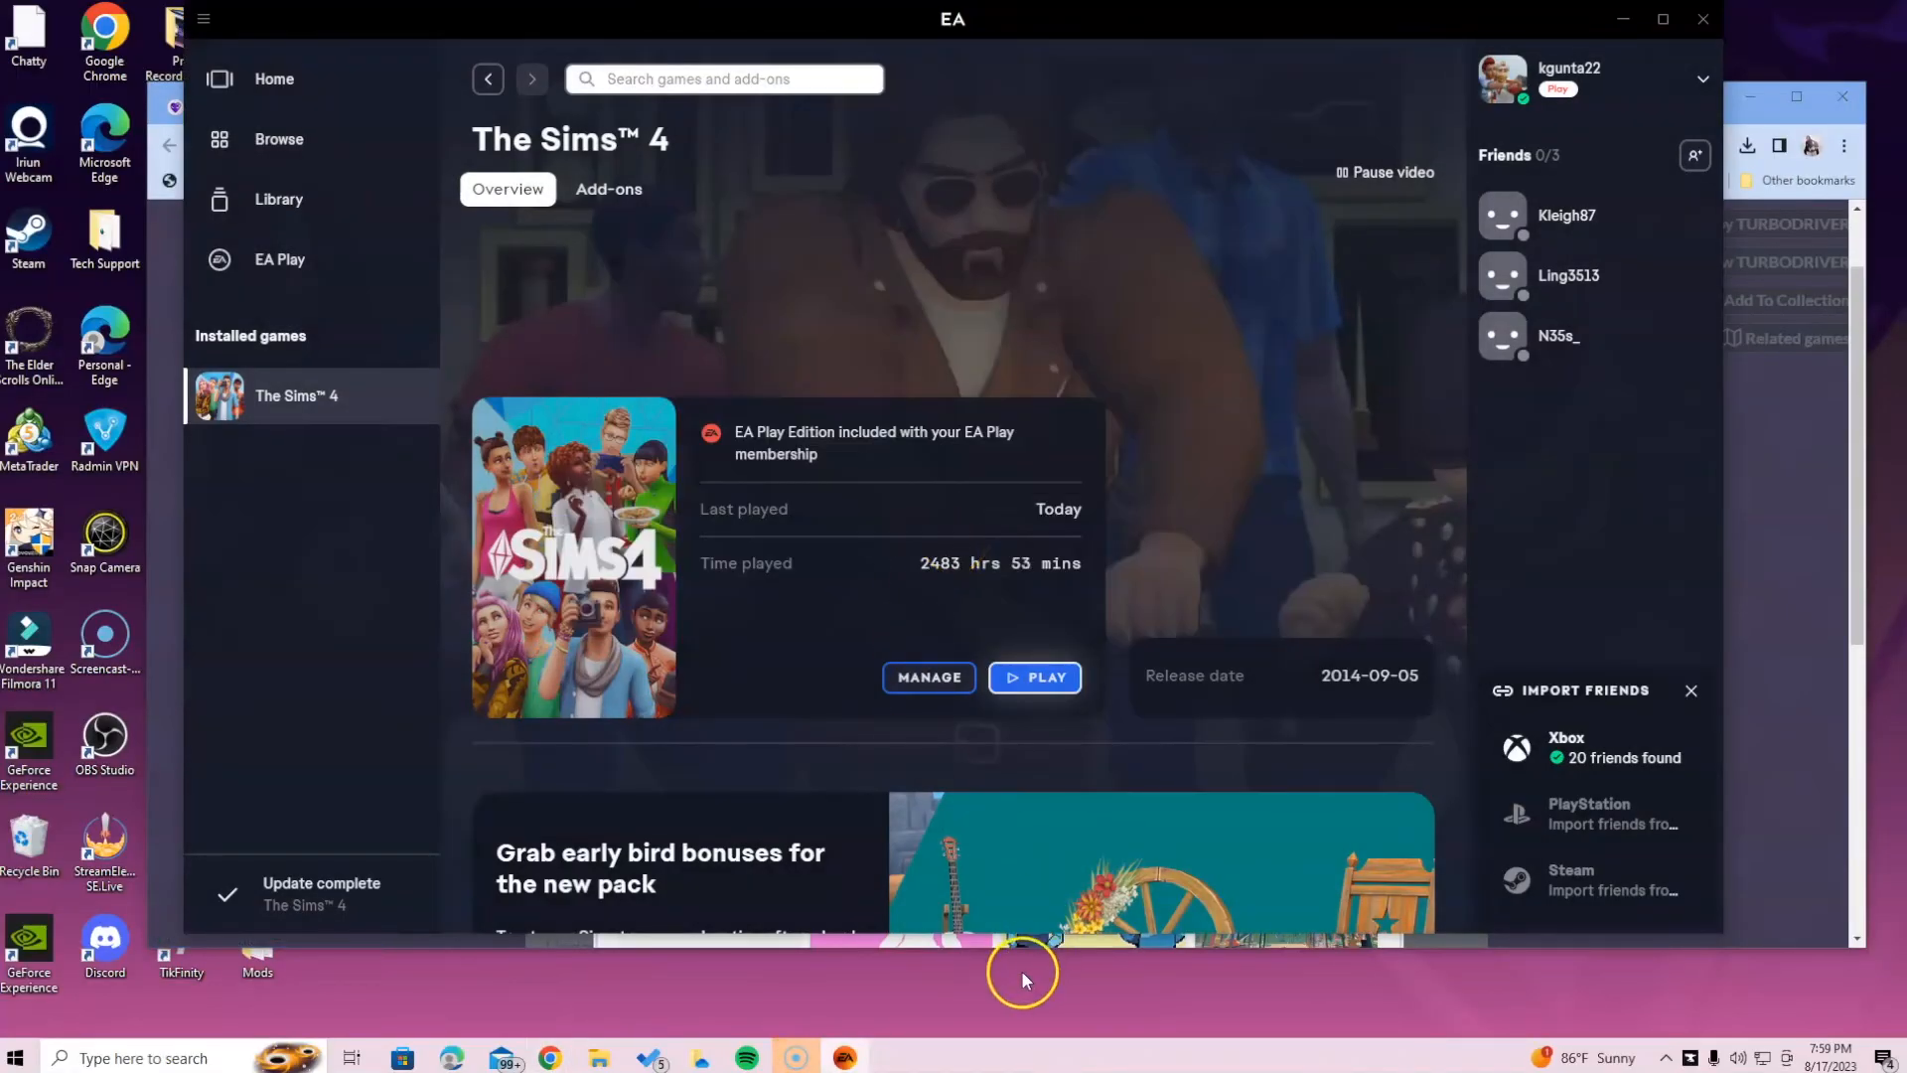
# Open the The Sims 4 folder inside Documents > Electronic Arts in File Explorer
pyautogui.click(594, 1059)
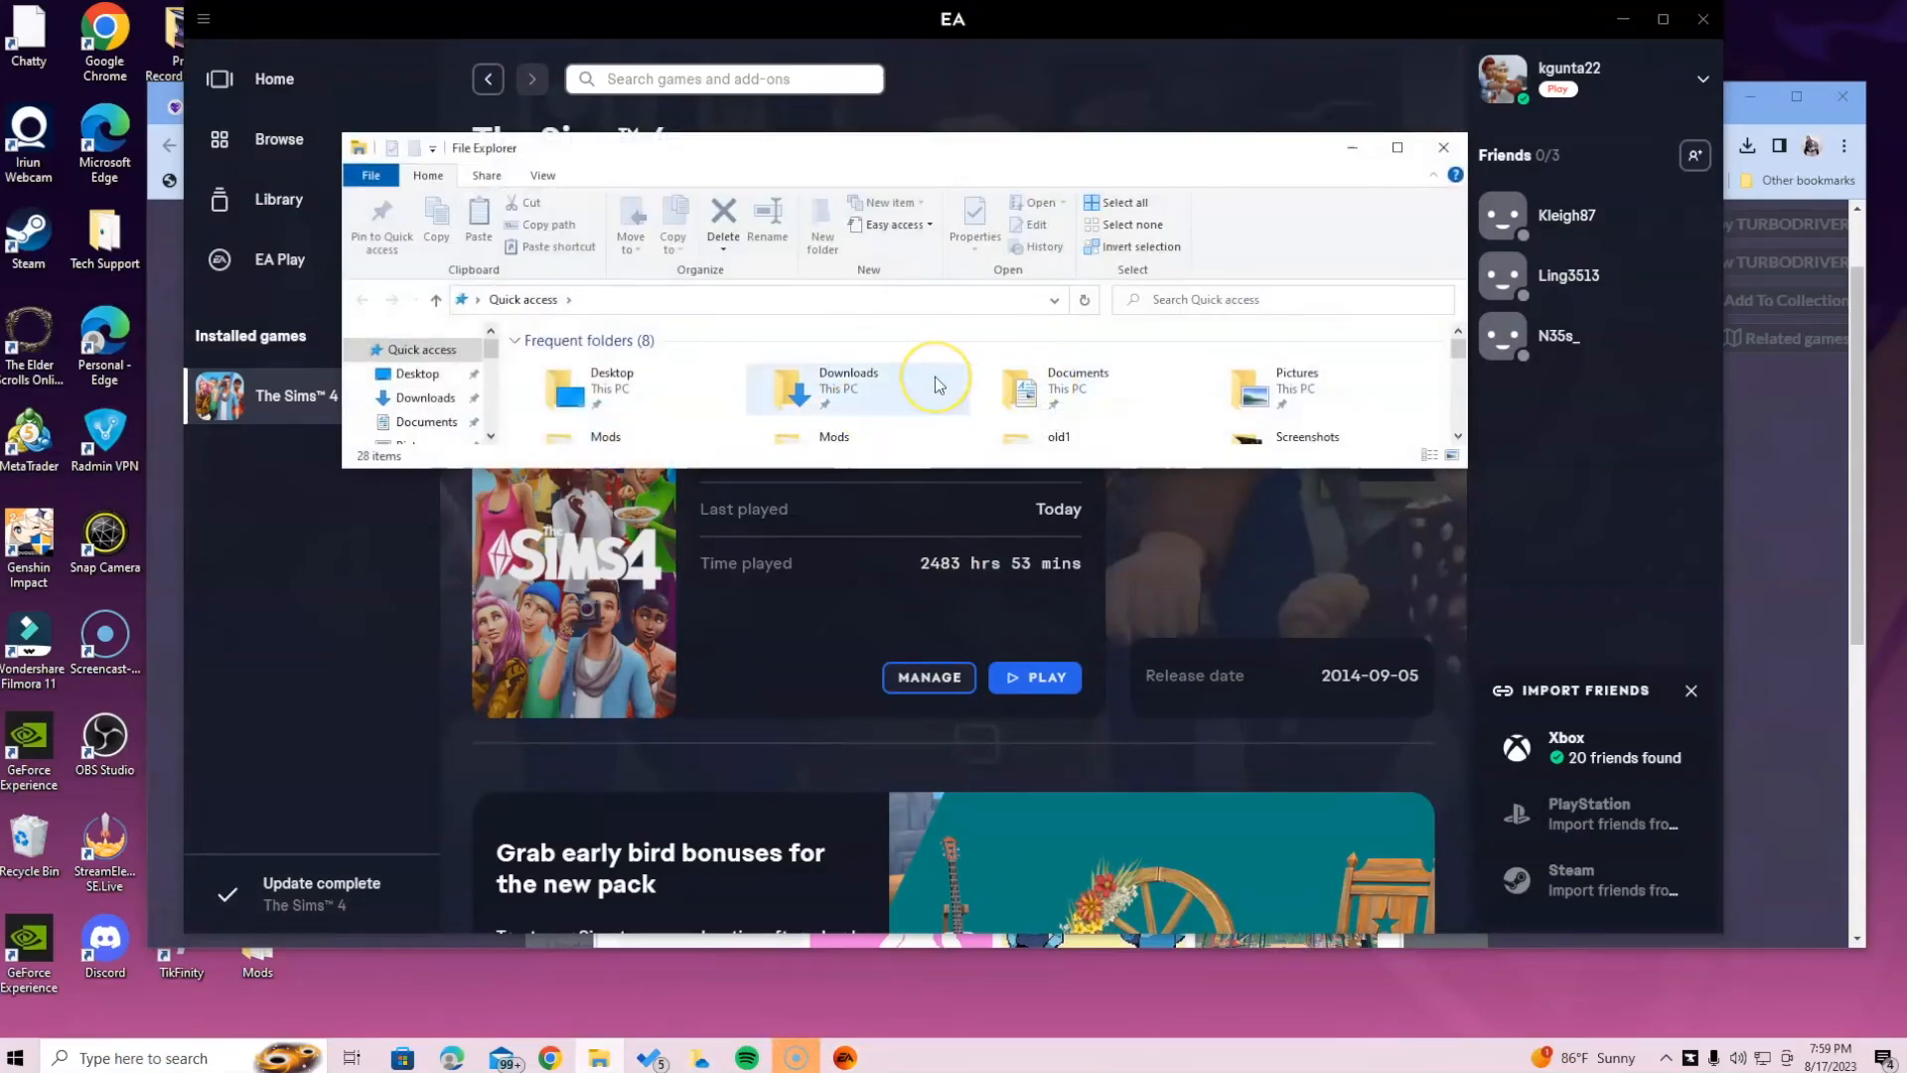
pyautogui.doubleClick(1038, 382)
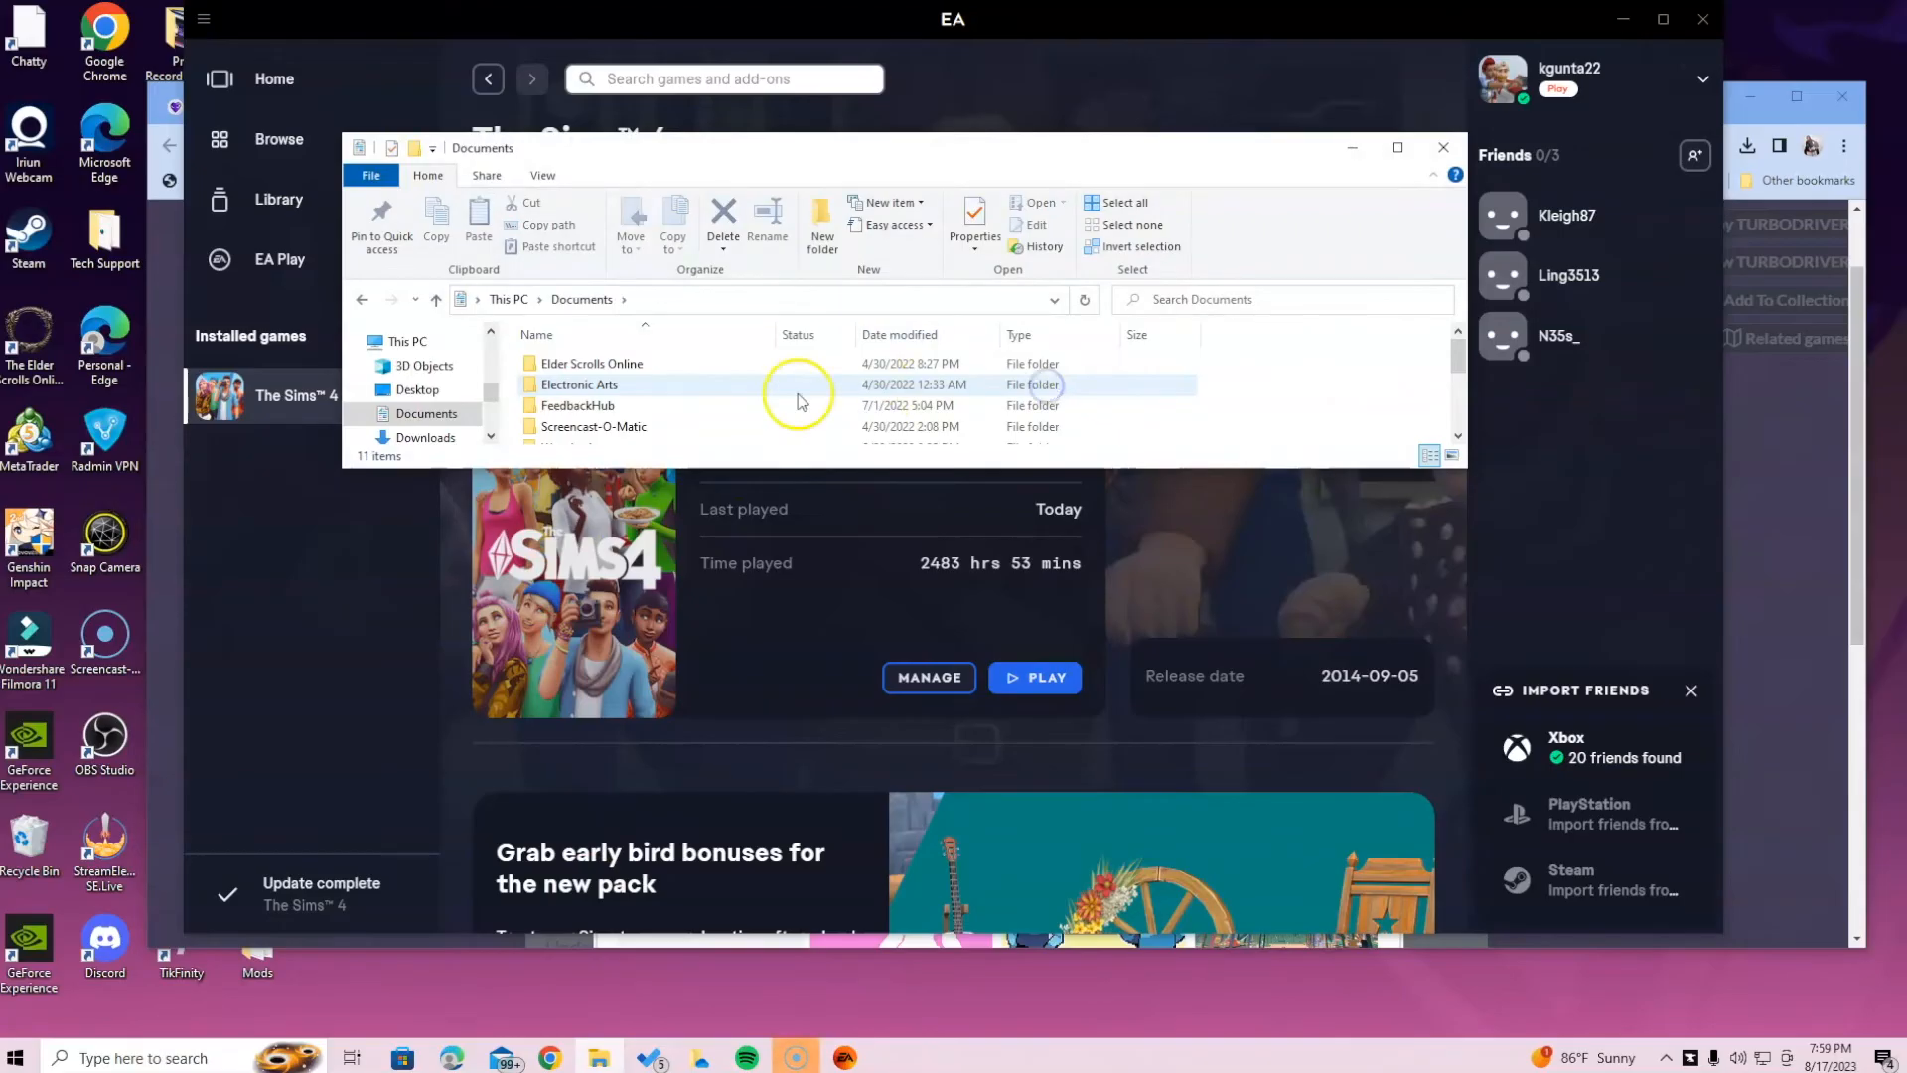
pyautogui.doubleClick(610, 386)
pyautogui.doubleClick(584, 364)
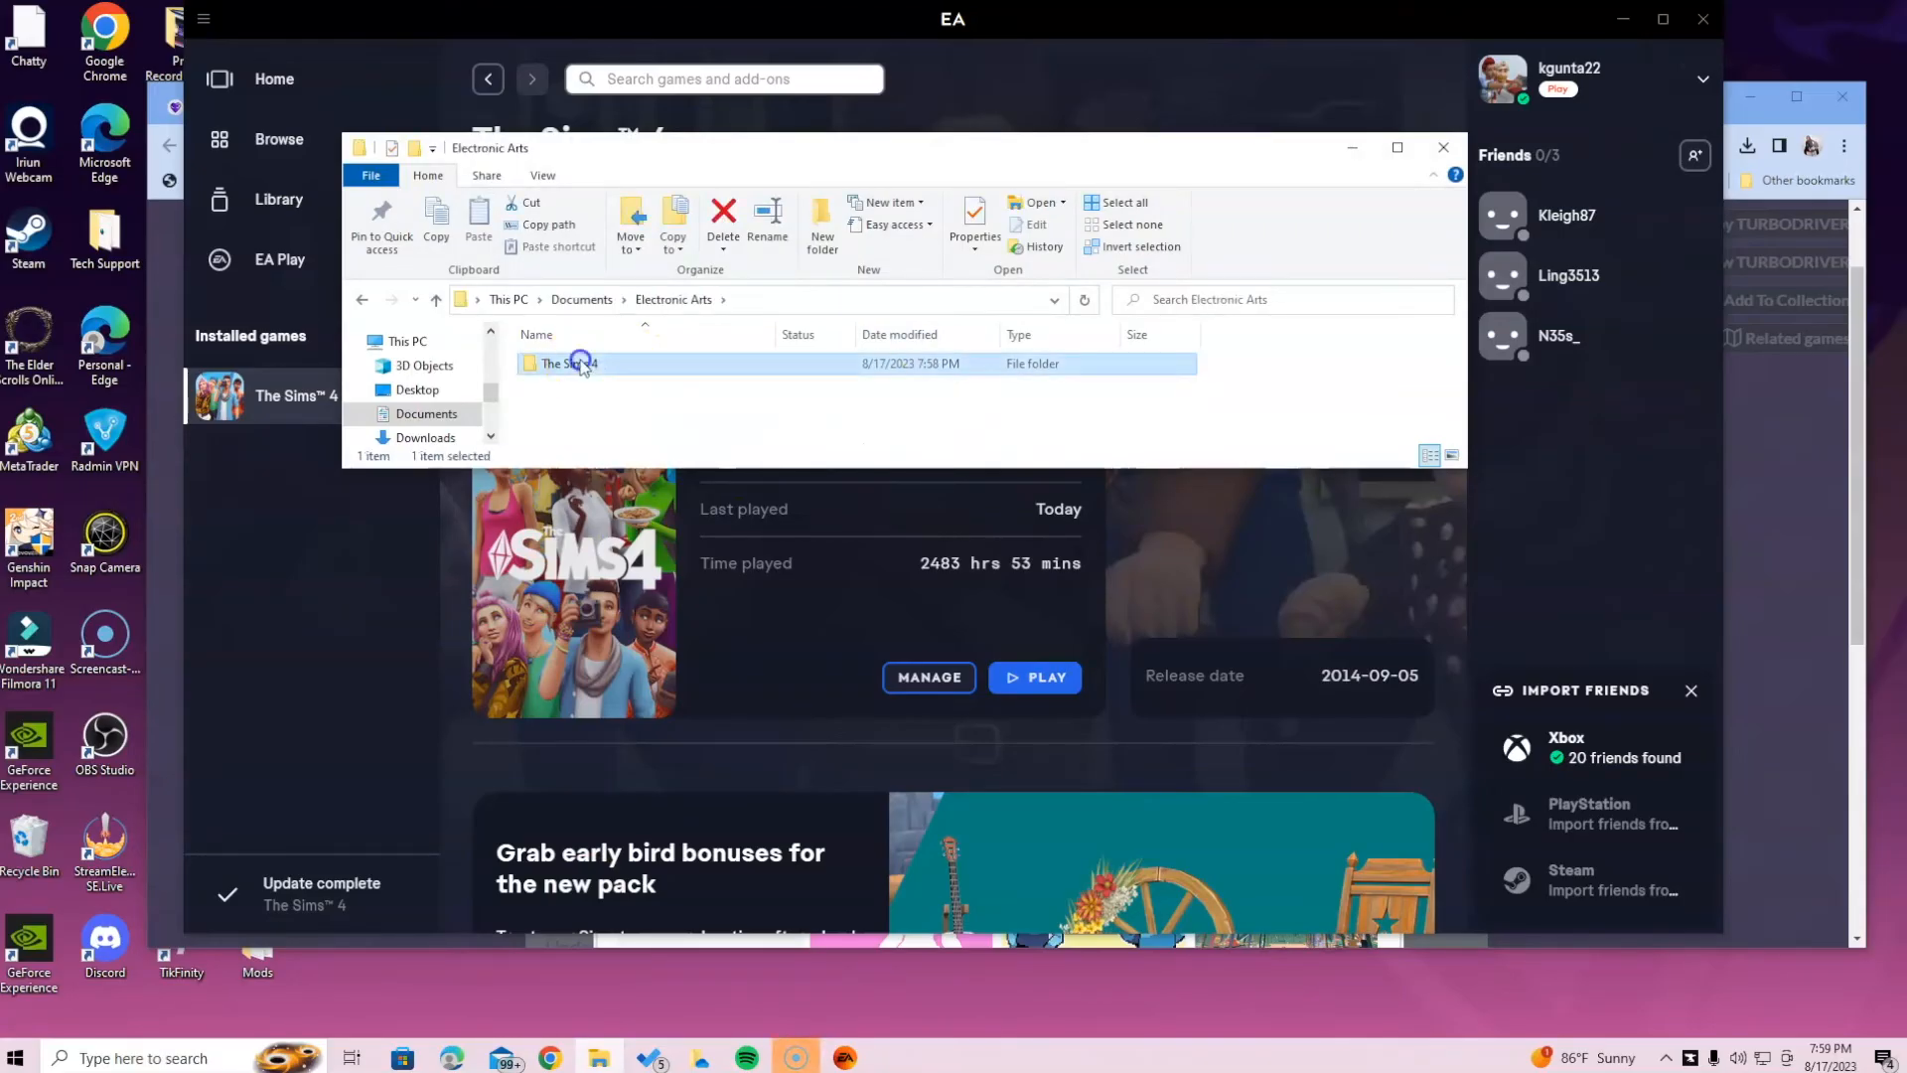
# Enlarge the folder window downward and delete localthumbcache.package from the The Sims 4 folder
pyautogui.scroll(-5, 581, 397)
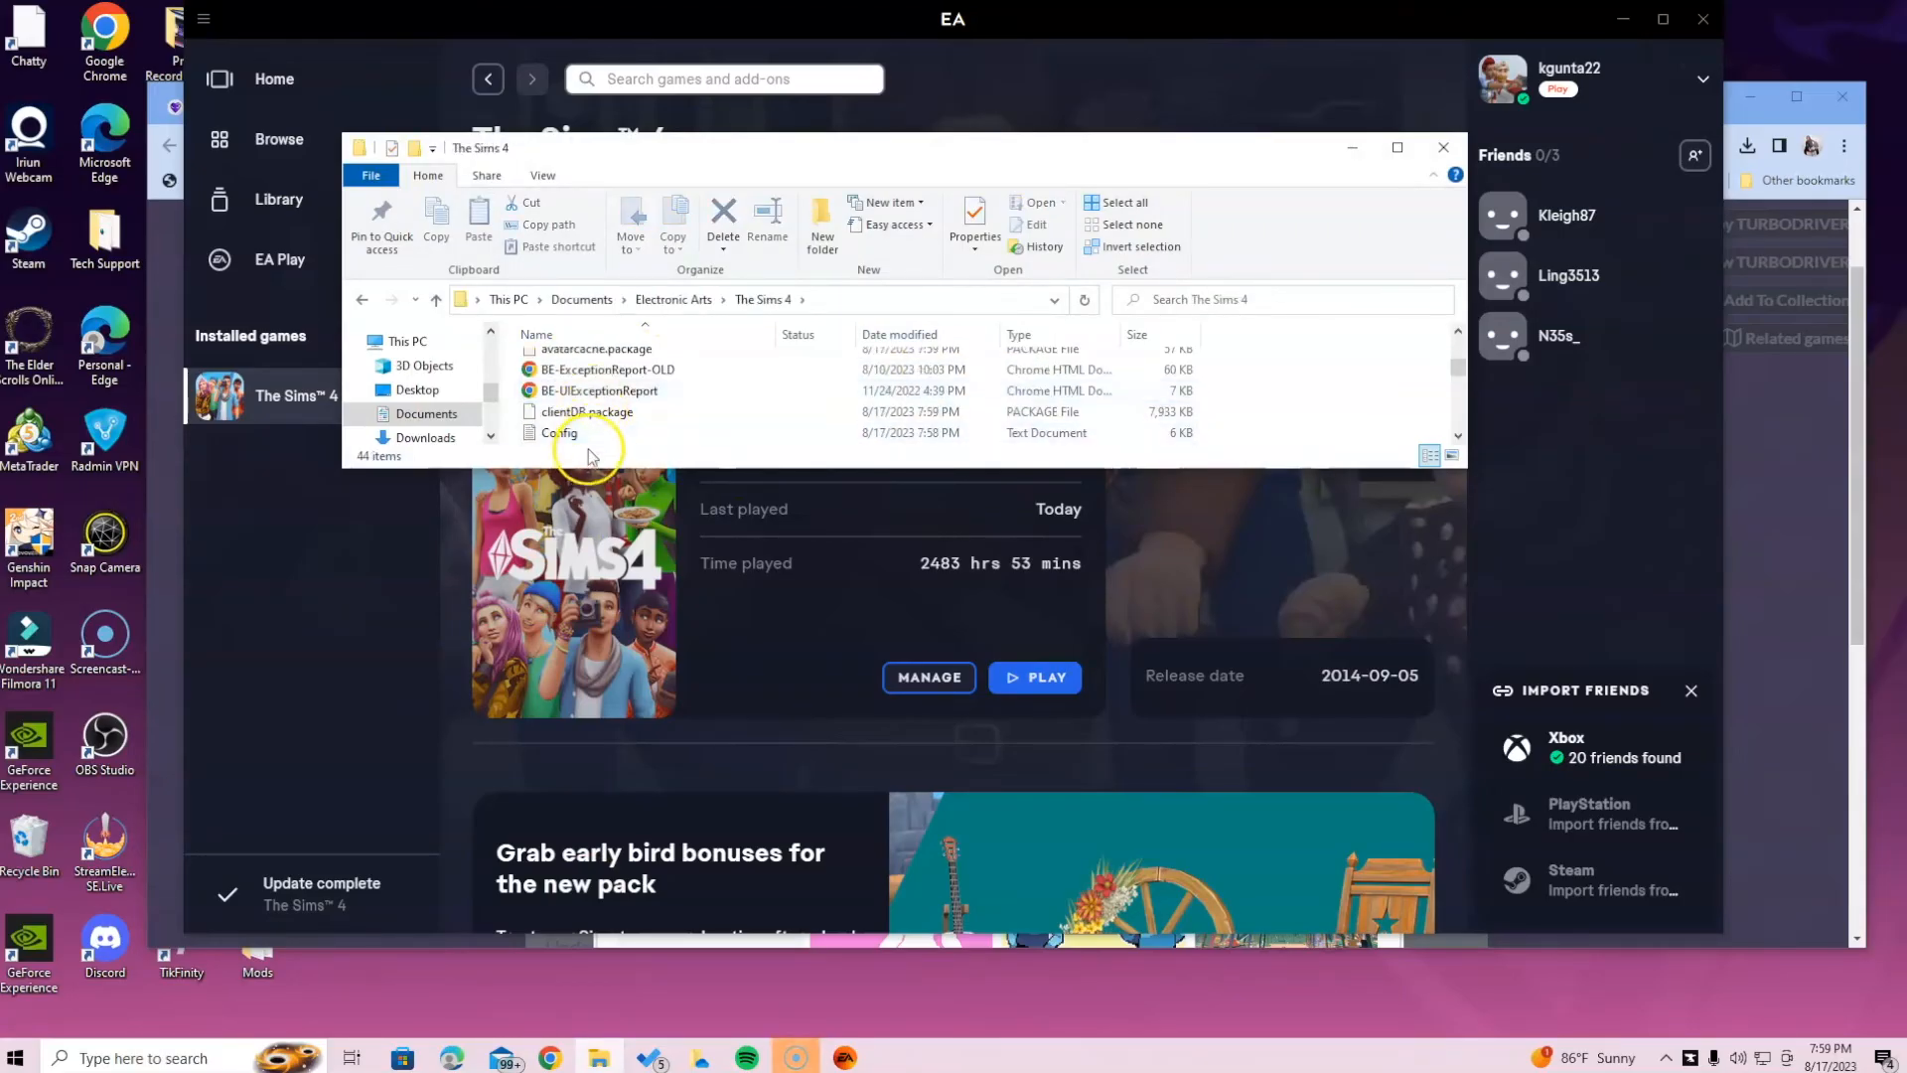
pyautogui.moveTo(618, 468); pyautogui.dragTo(617, 902)
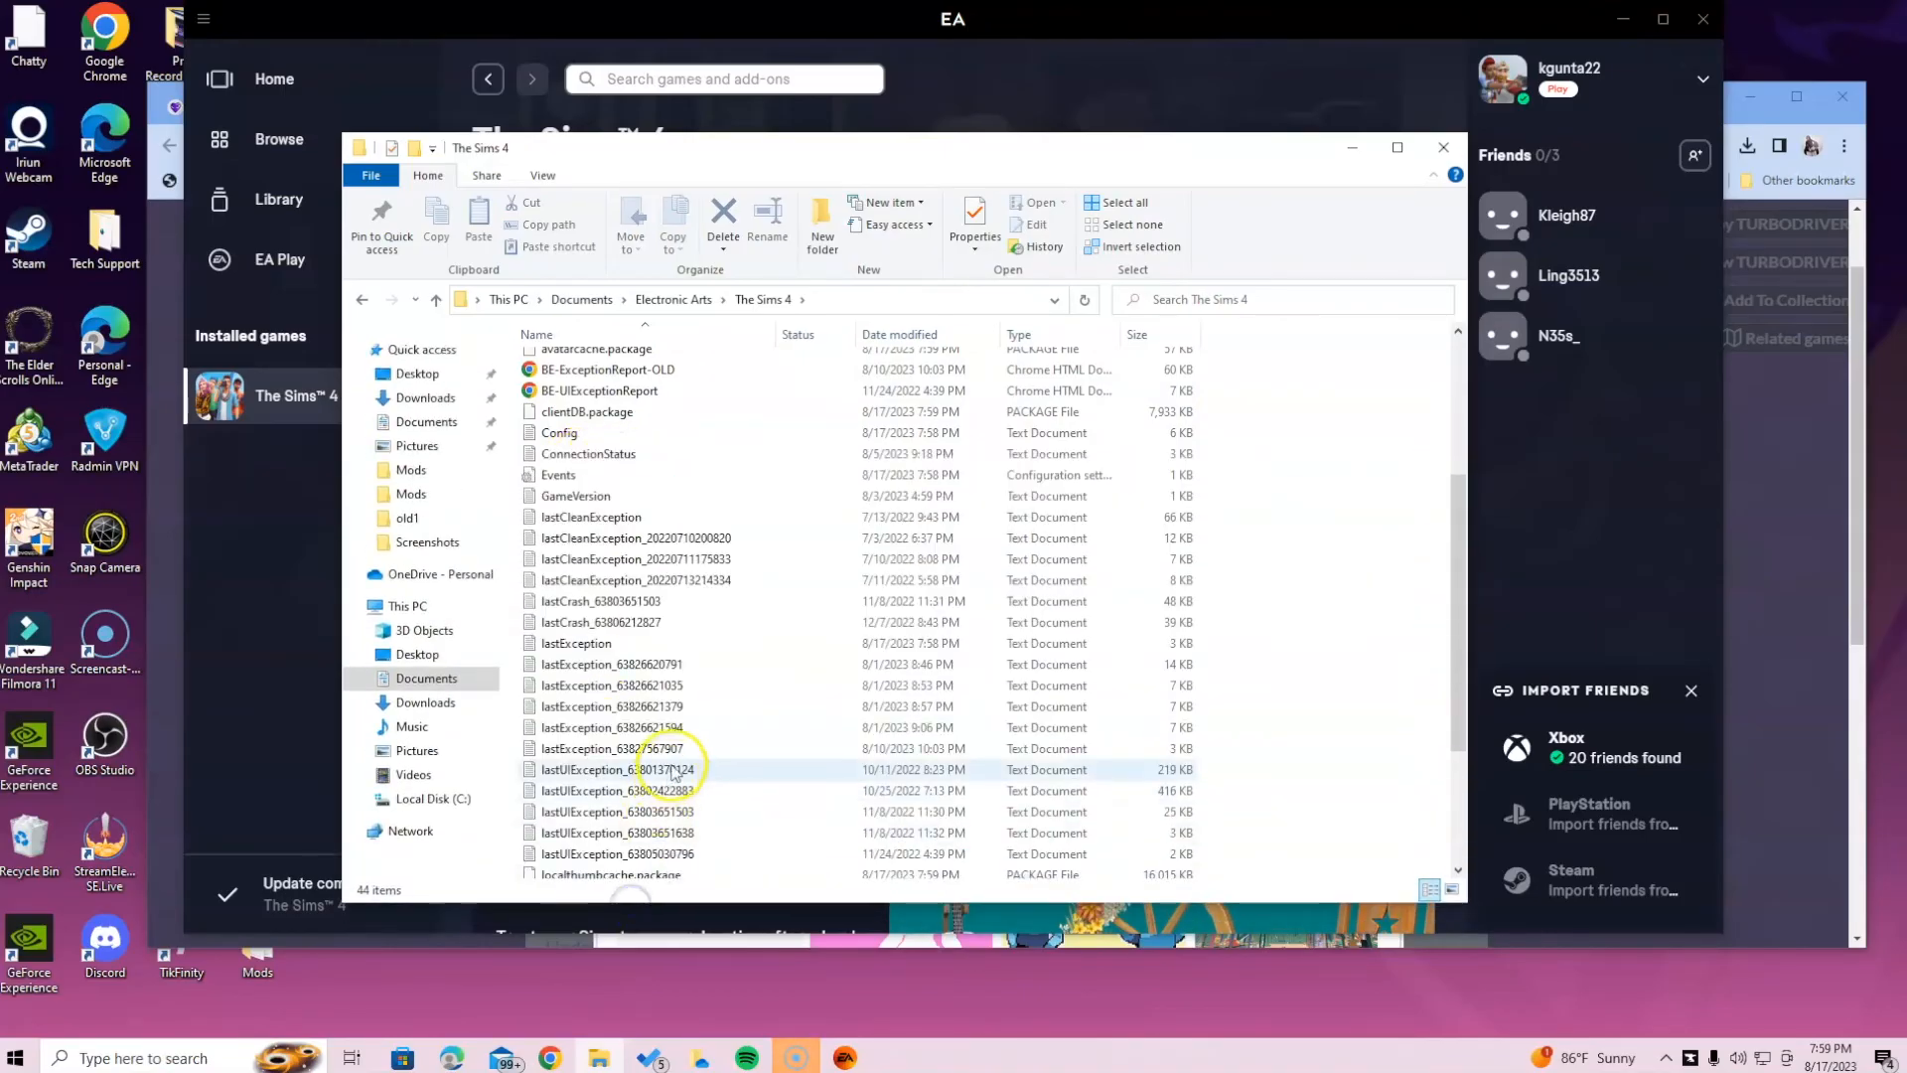
pyautogui.scroll(-2, 591, 800)
pyautogui.rightClick(606, 762)
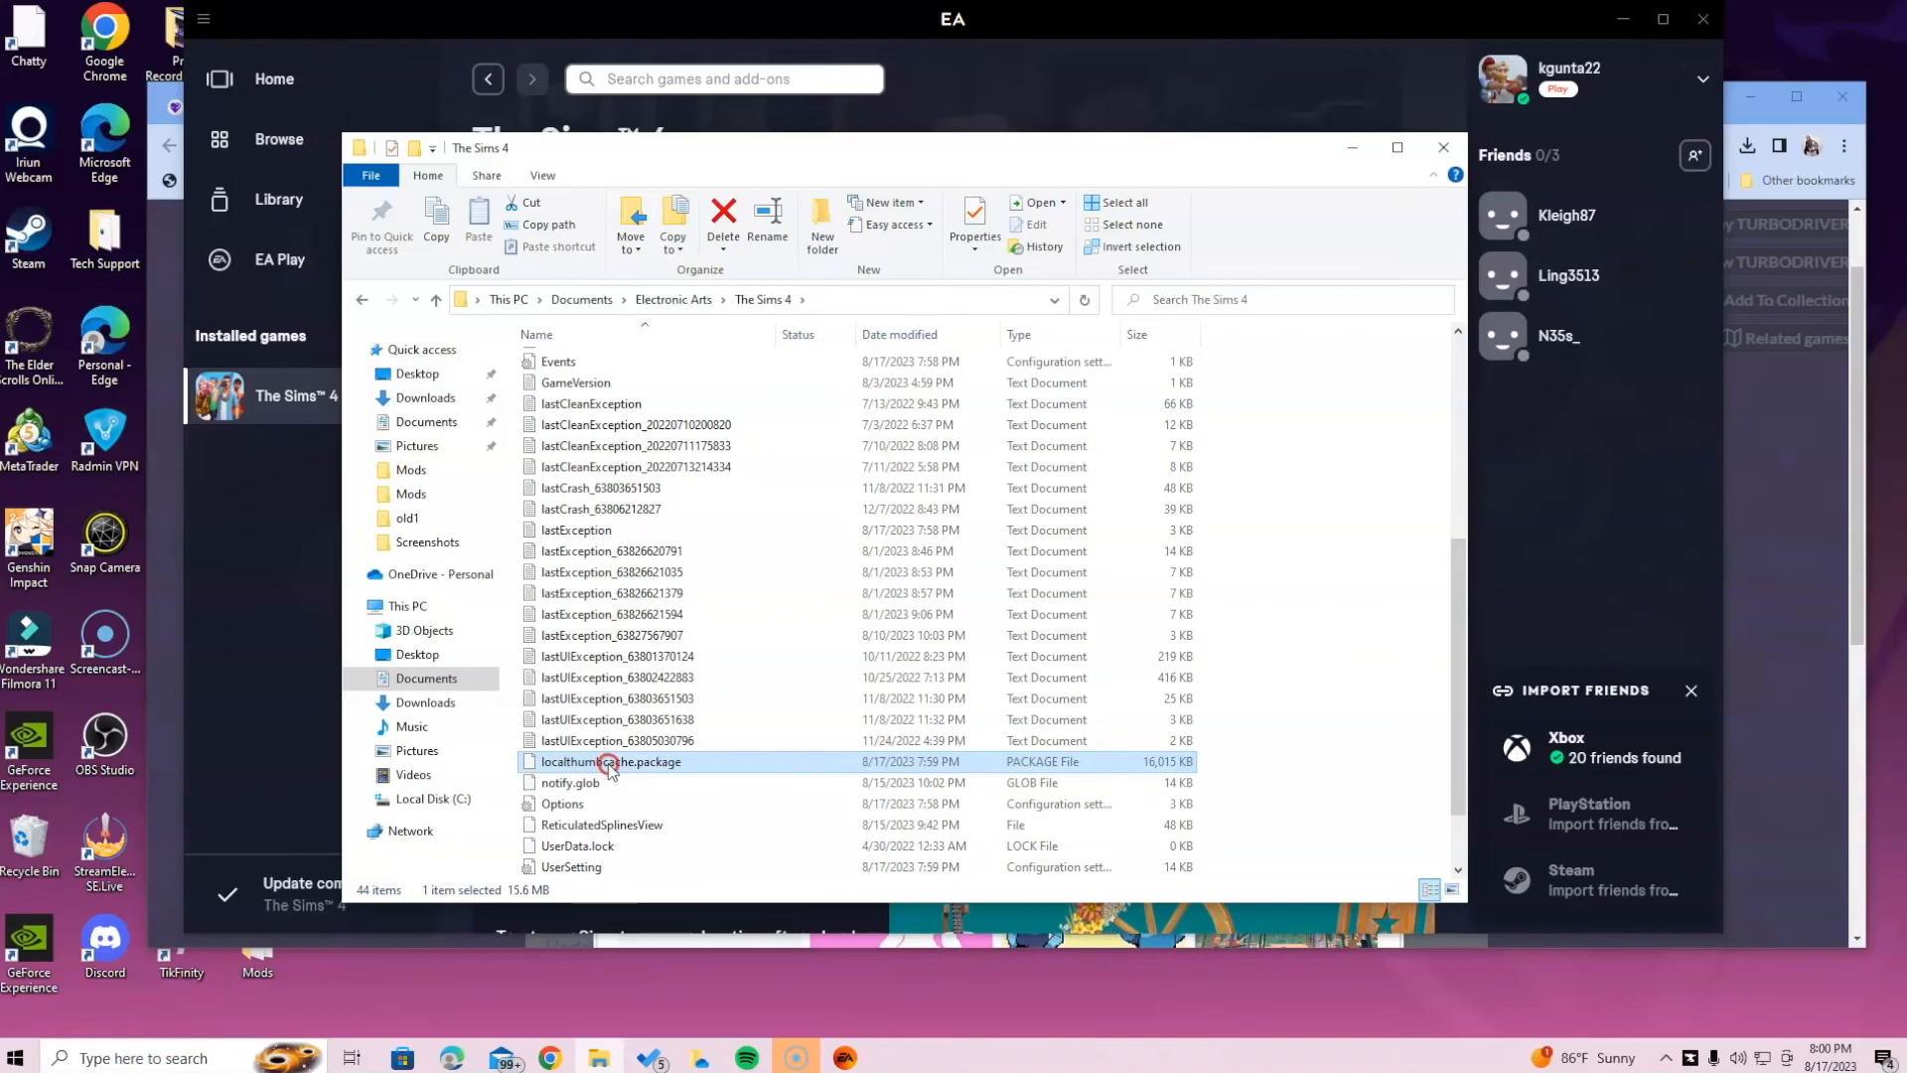
pyautogui.click(659, 695)
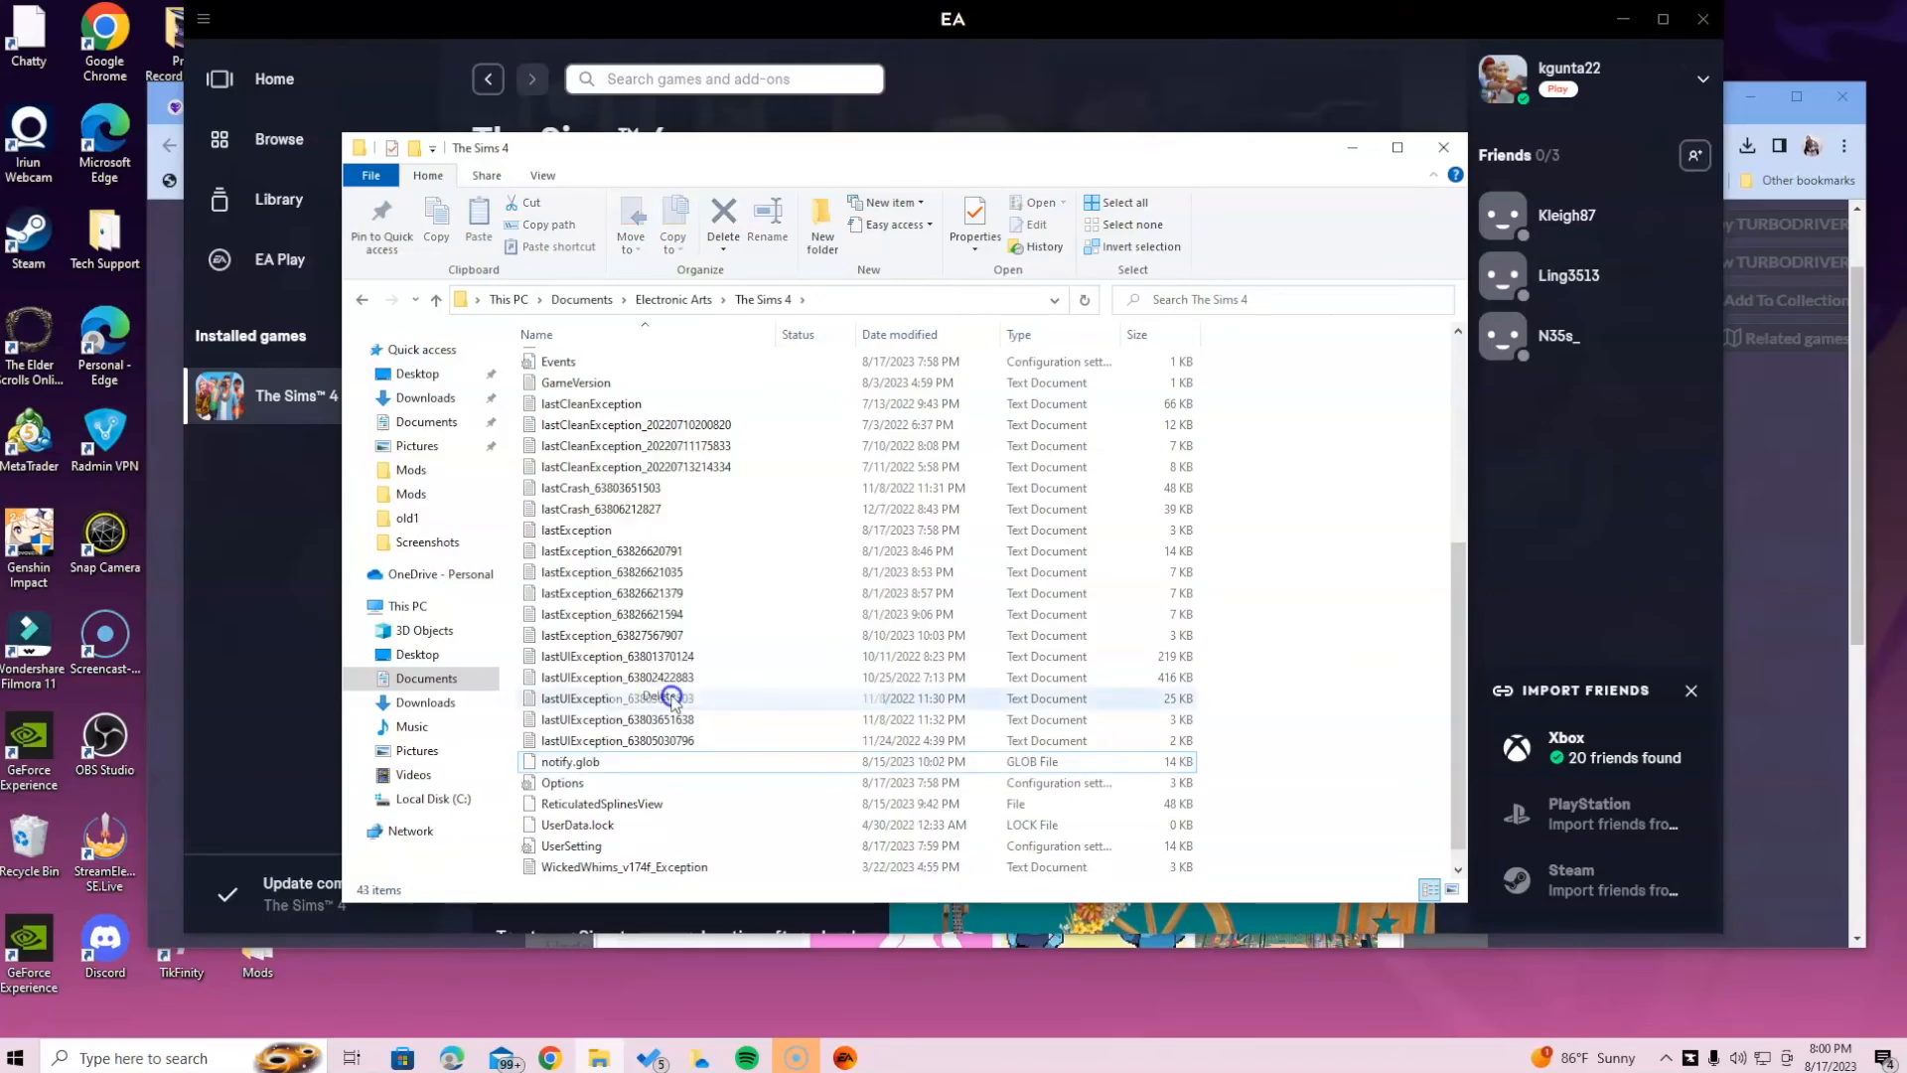
# Move the desktop Mods folder into the The Sims 4 folder, replacing the existing Resource.cfg file
pyautogui.click(259, 963)
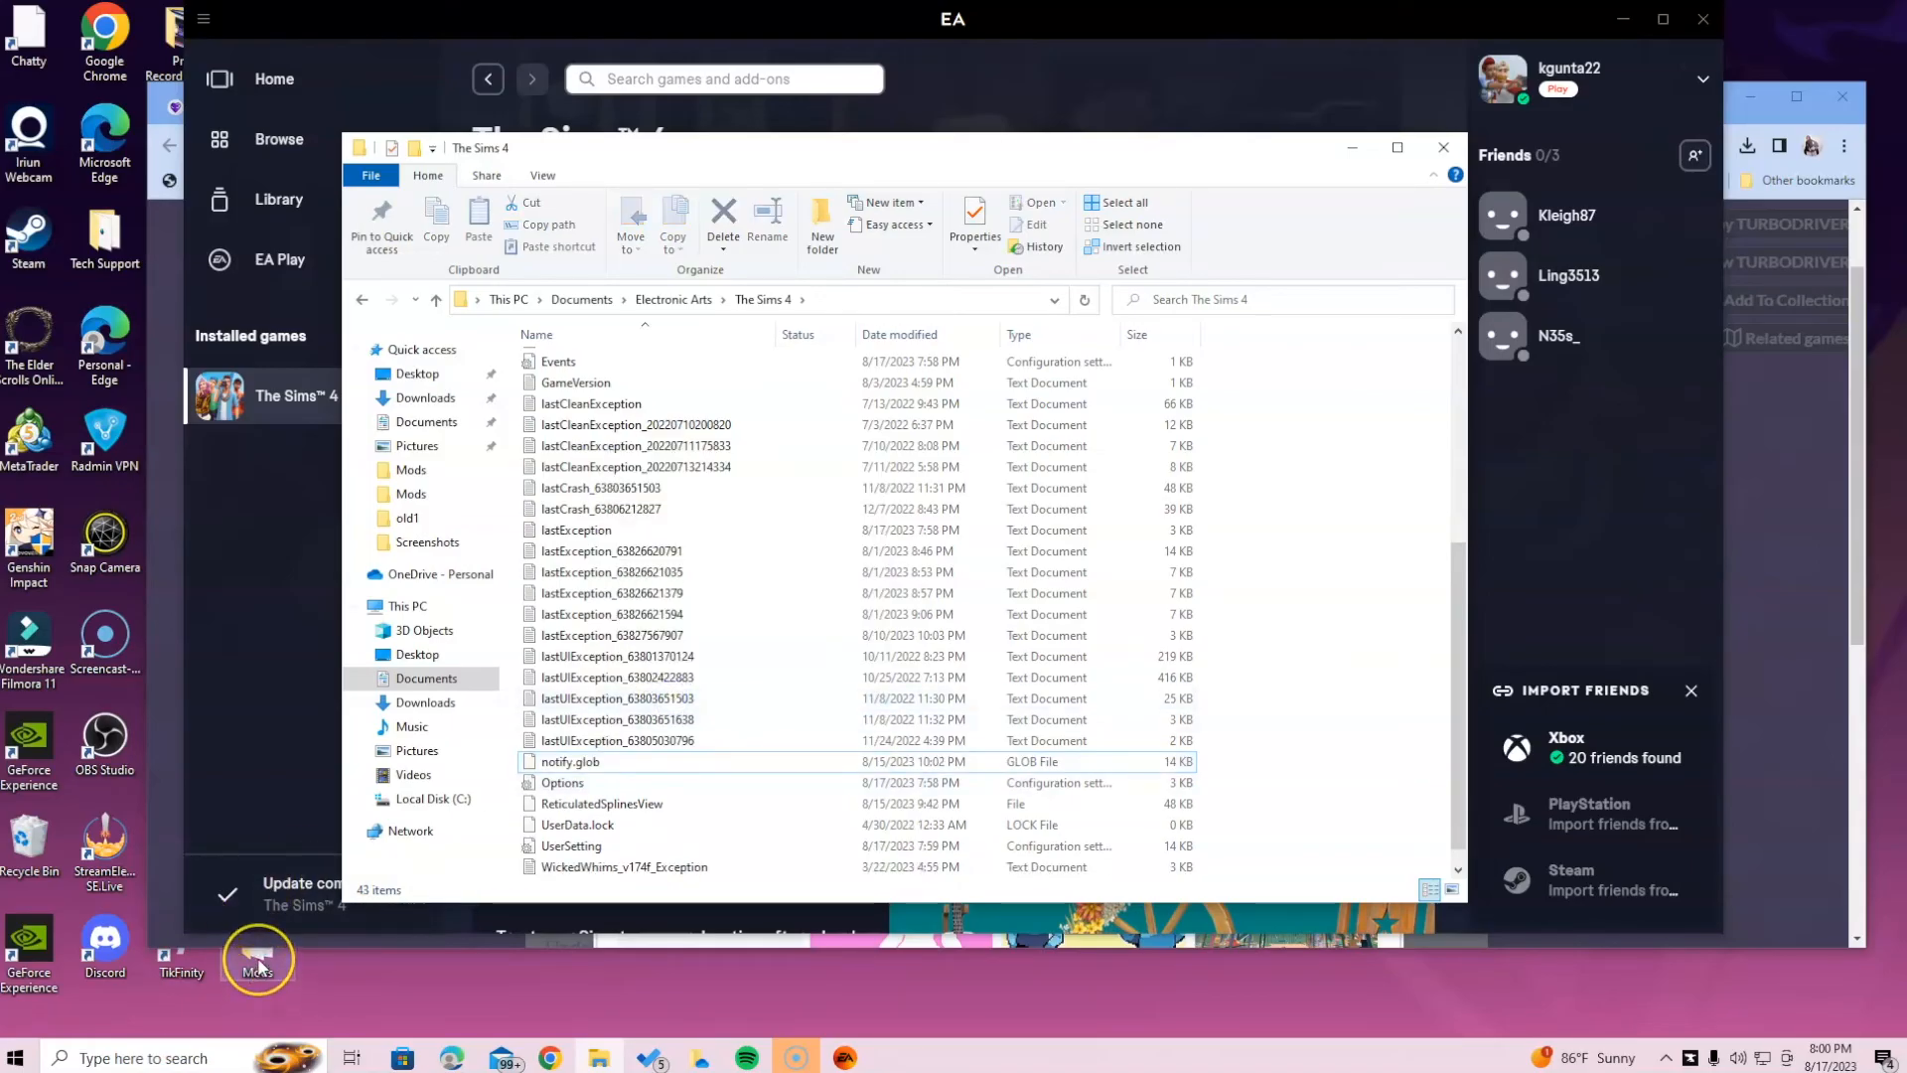
pyautogui.moveTo(258, 963); pyautogui.dragTo(952, 556)
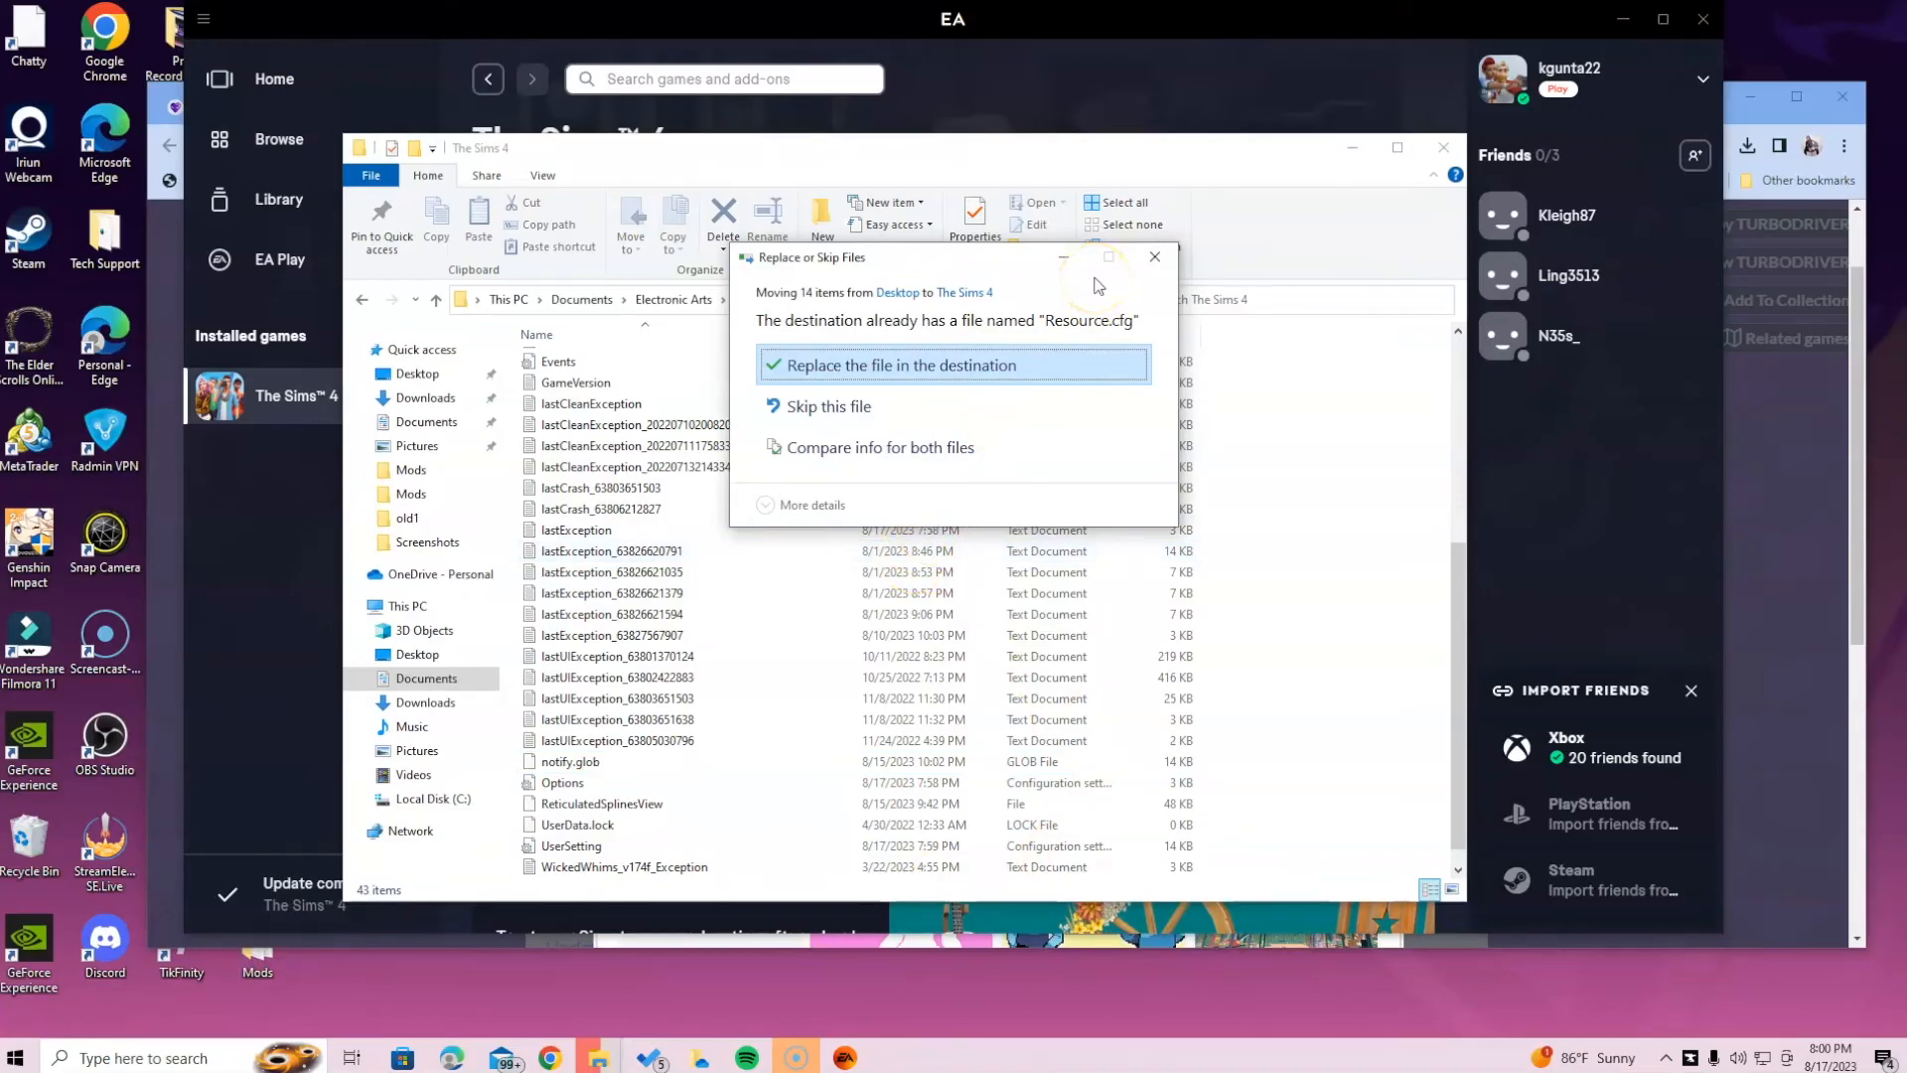
pyautogui.click(978, 375)
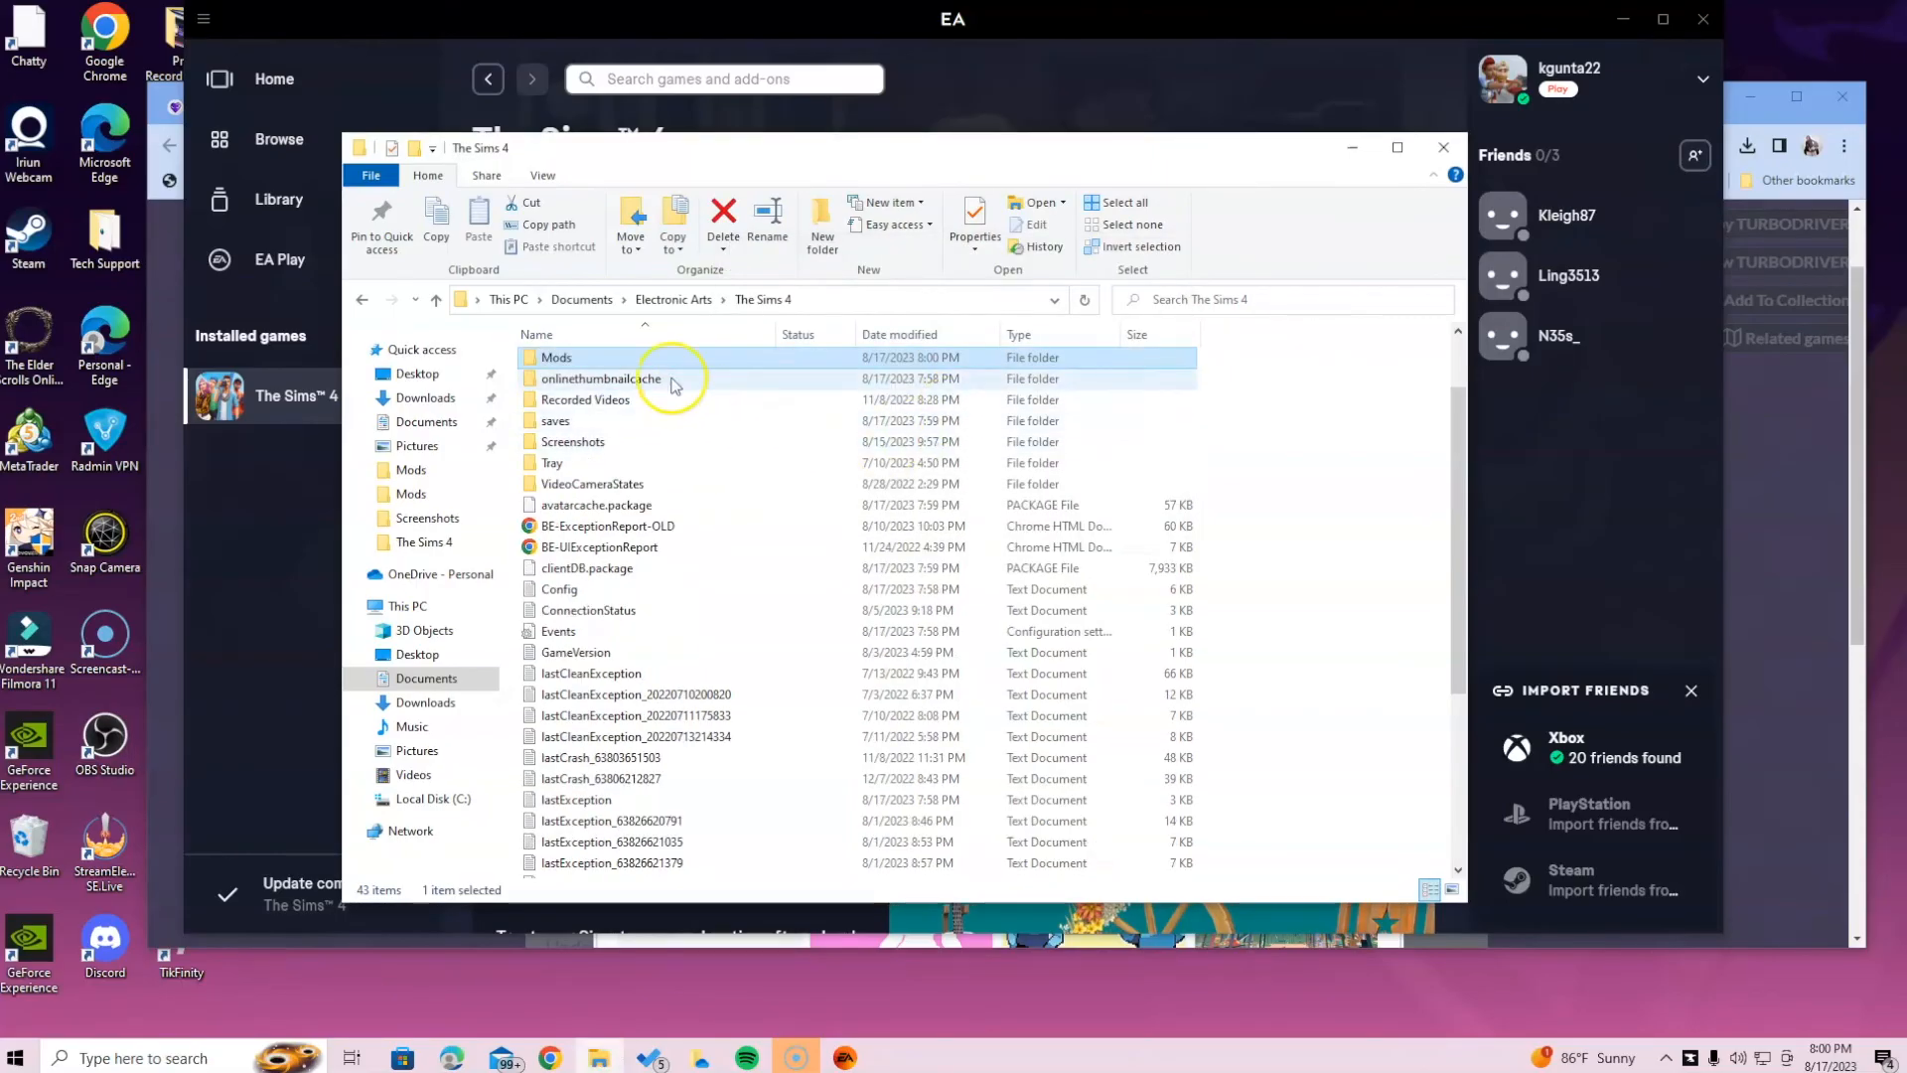
# Check the contents of the Mods folder in its new location and close the folder window
pyautogui.doubleClick(663, 358)
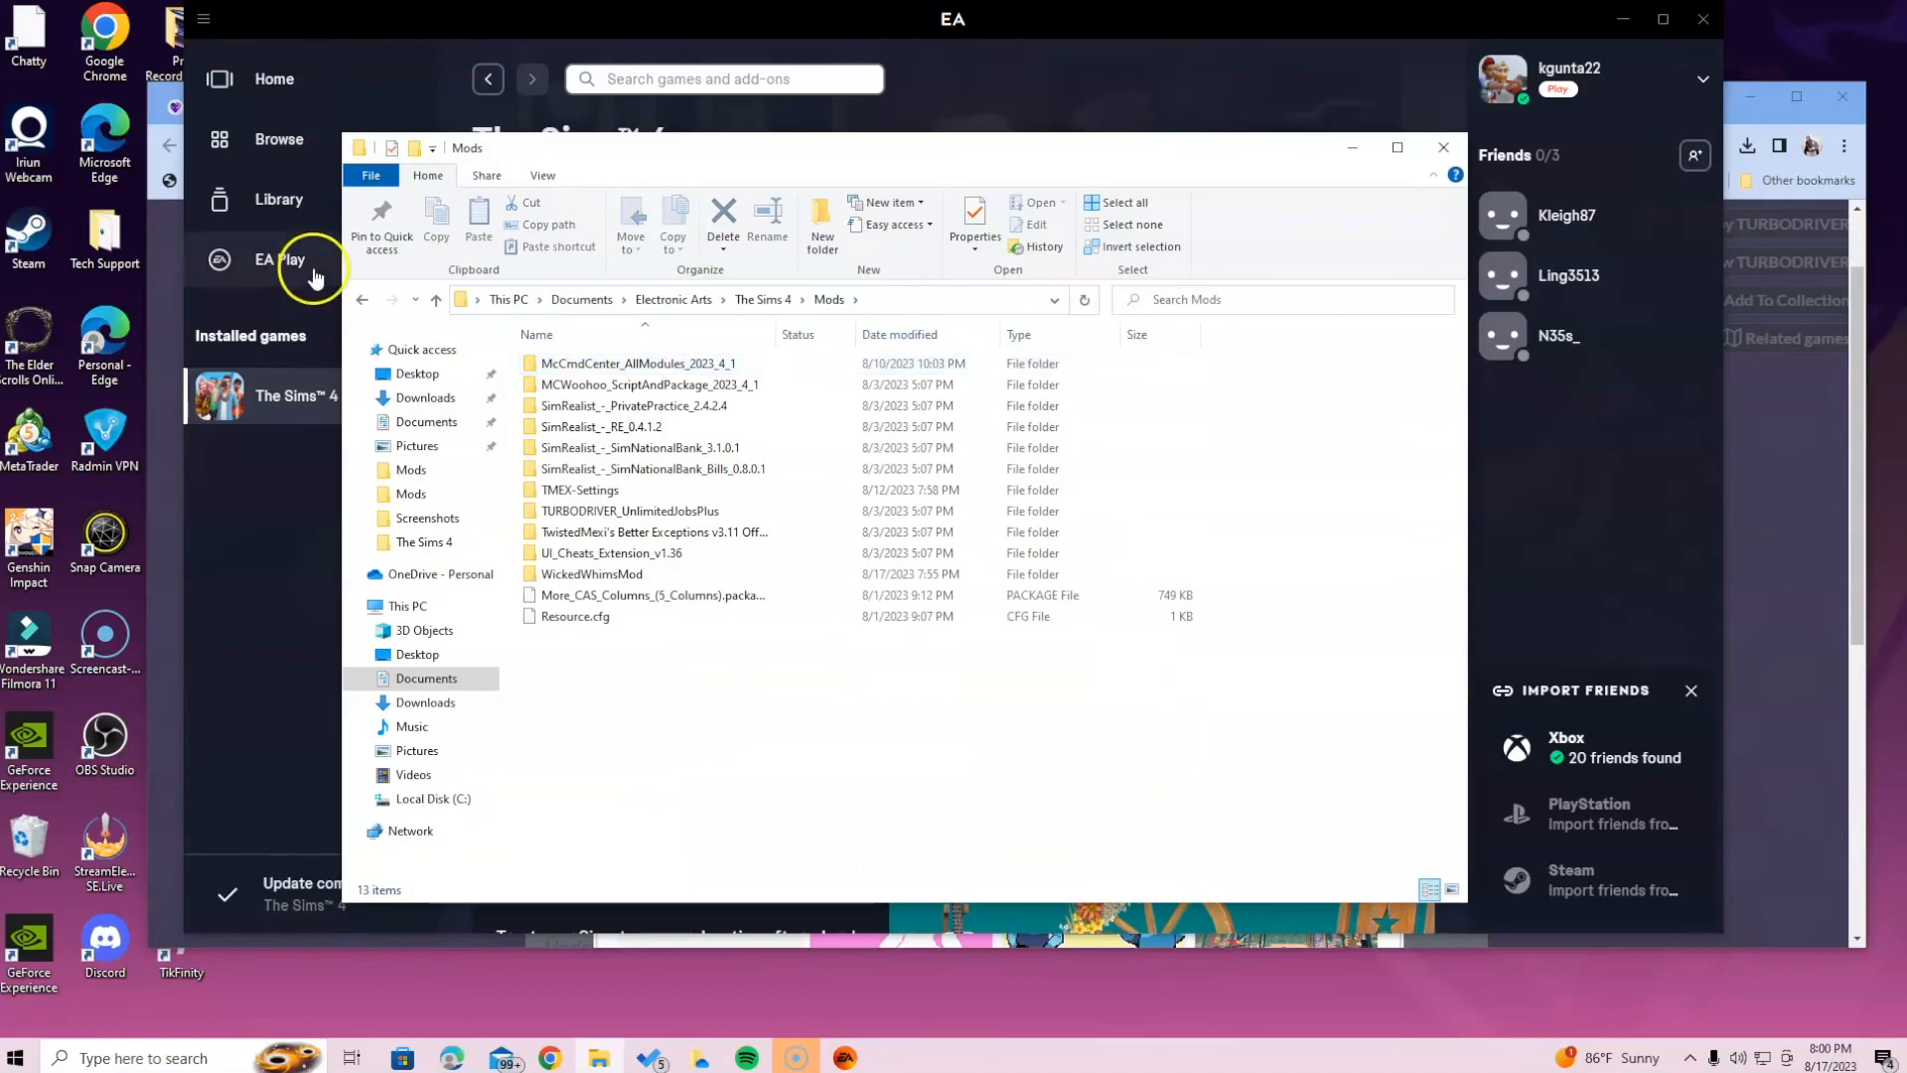
pyautogui.click(361, 299)
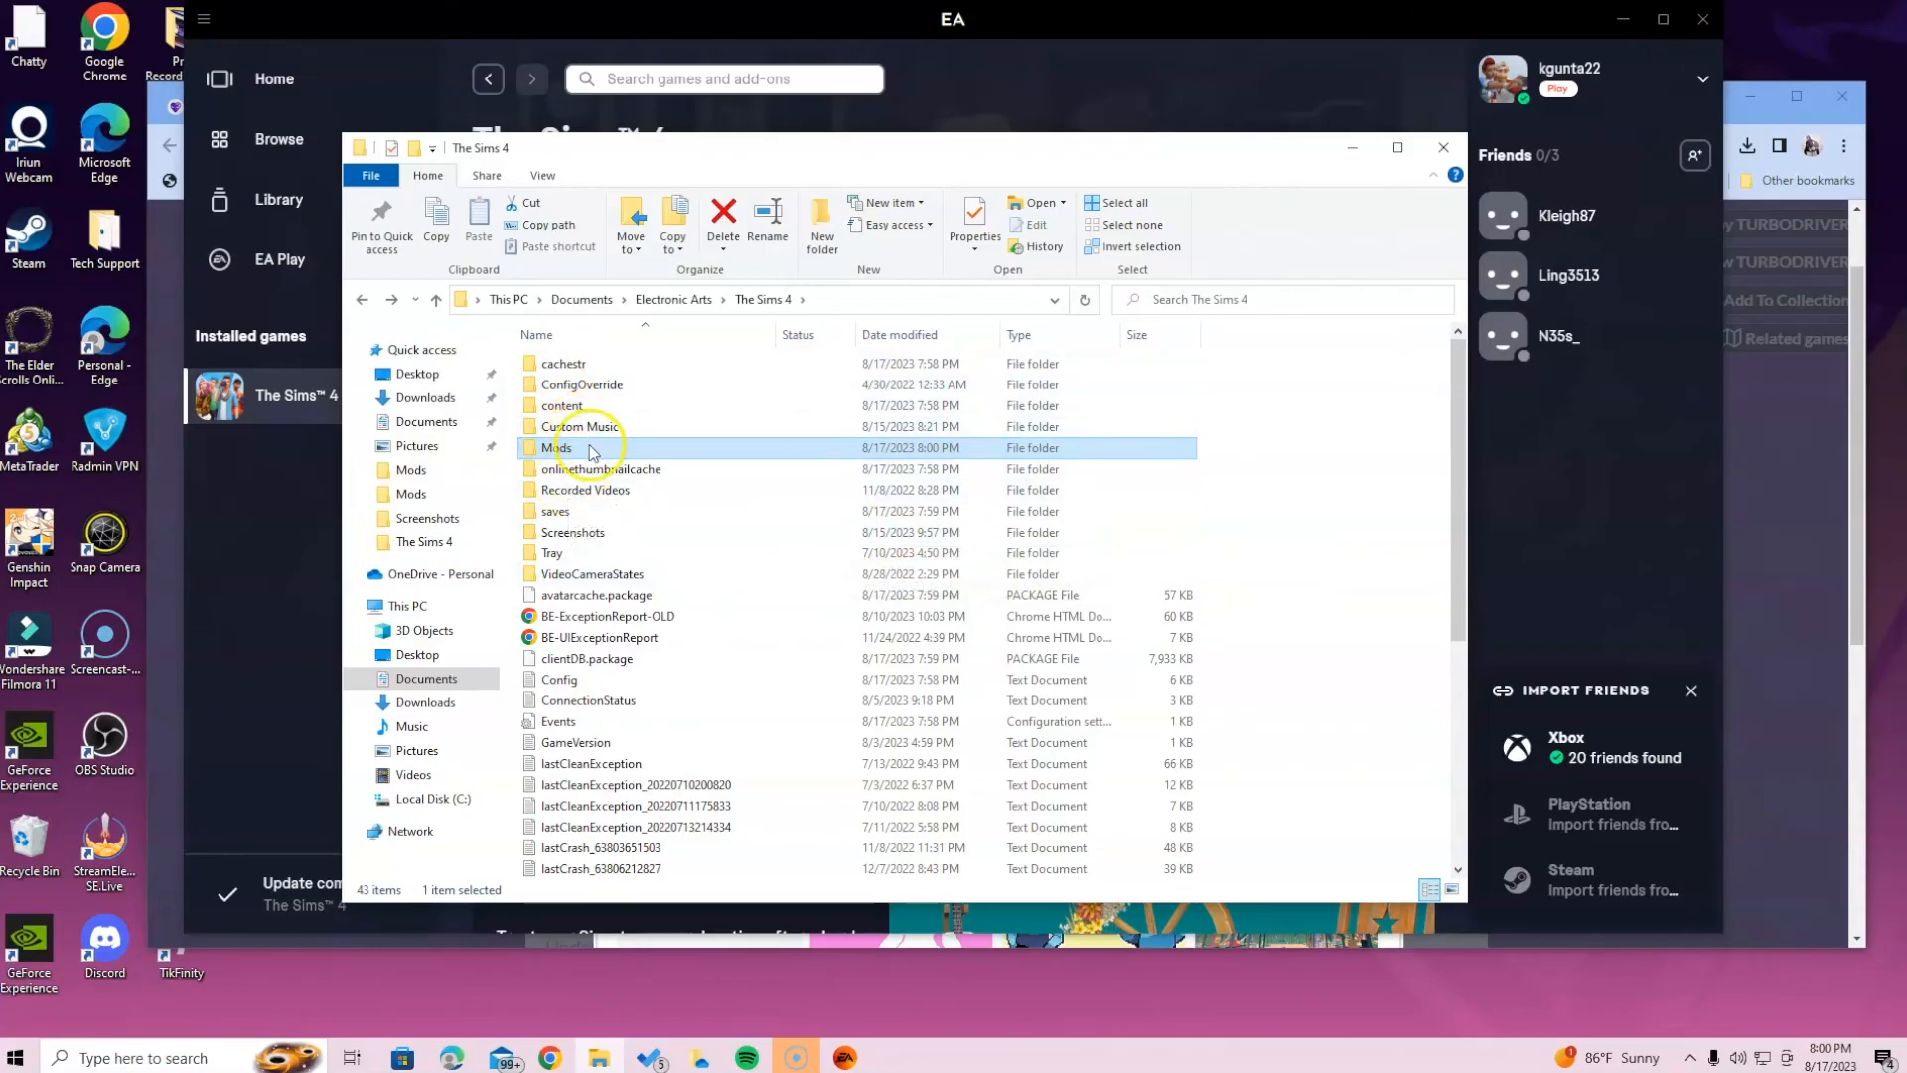
pyautogui.click(1443, 151)
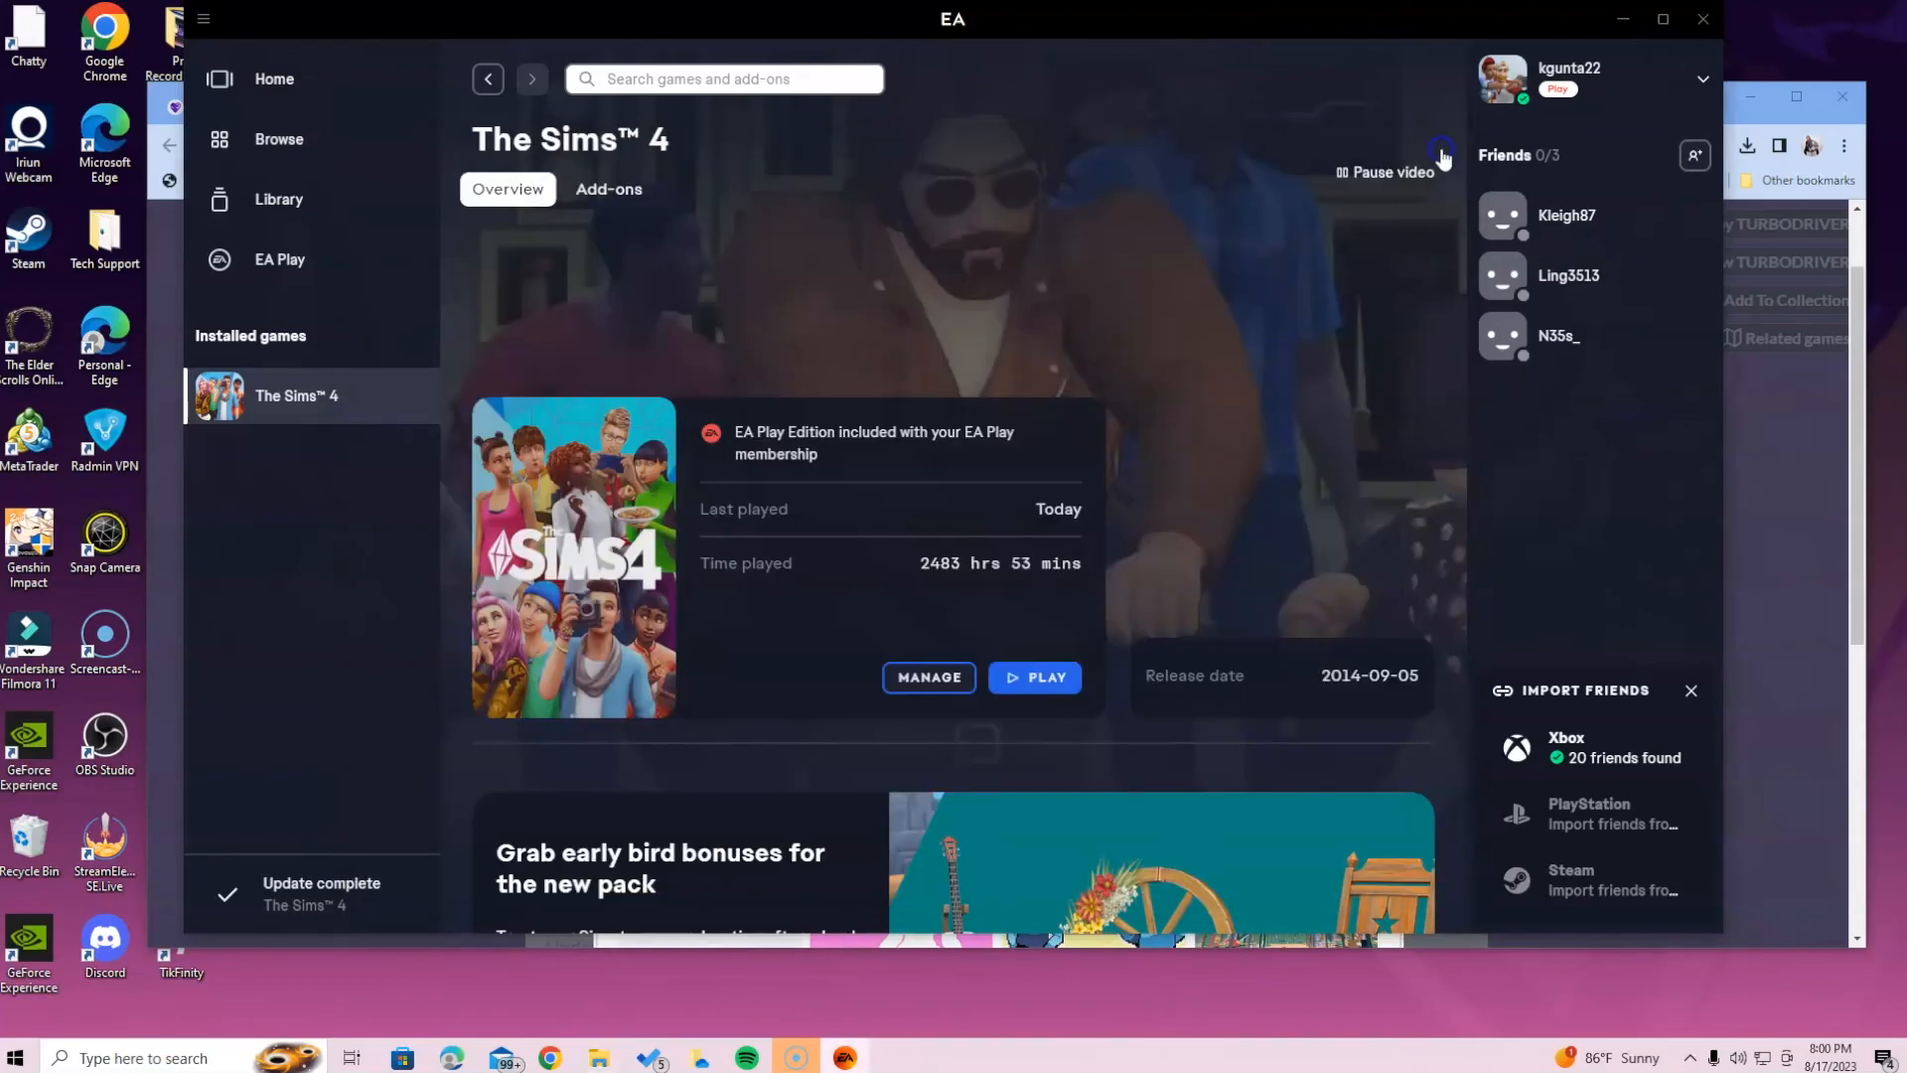